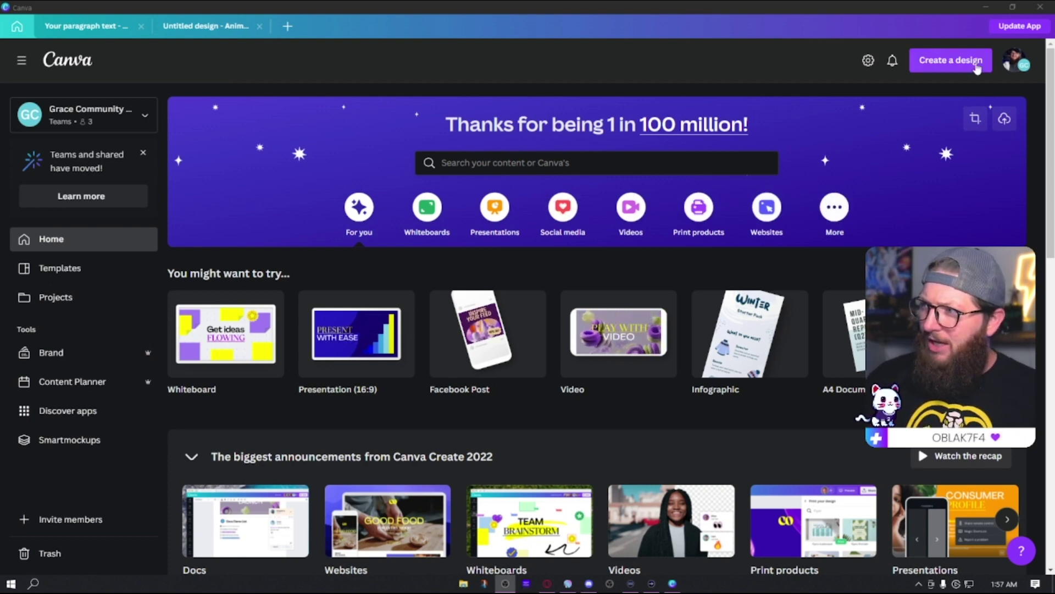
Create a new blank 1920 × 1080 video design from the design type list
click(957, 64)
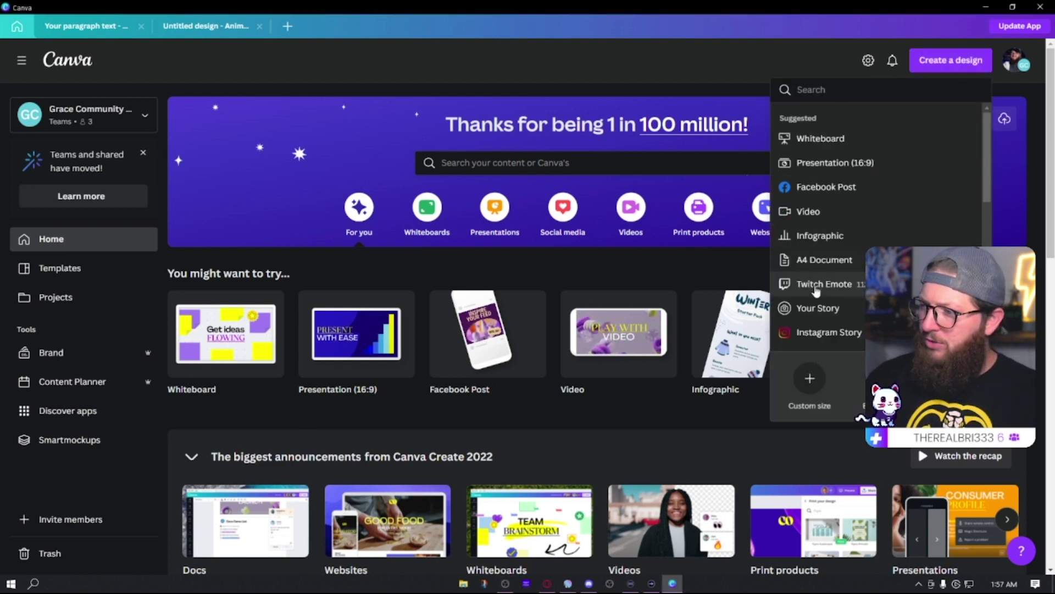
scroll(829, 235, down, 2)
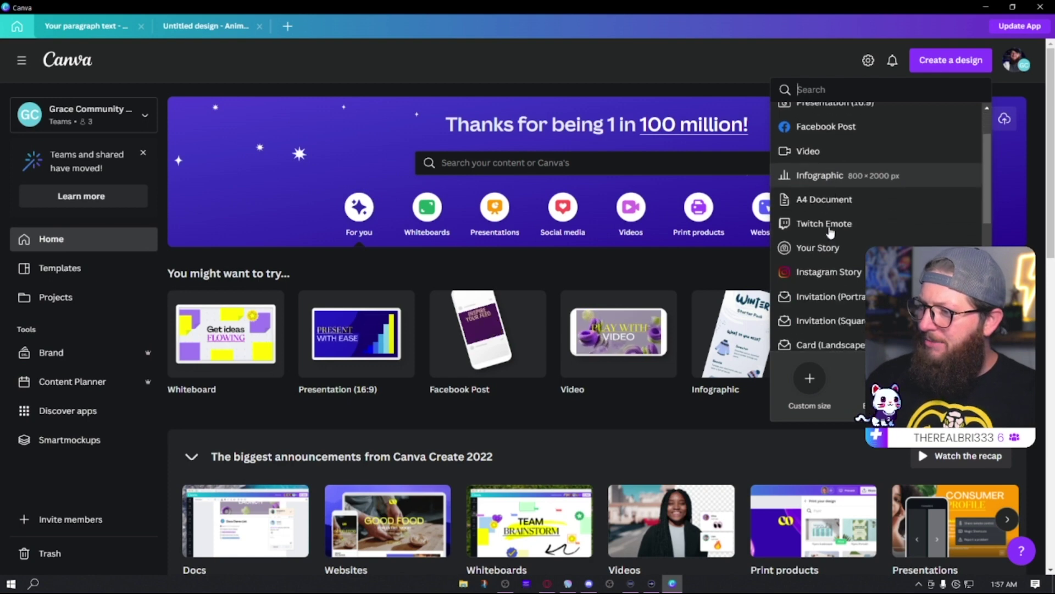
scroll(831, 233, down, 4)
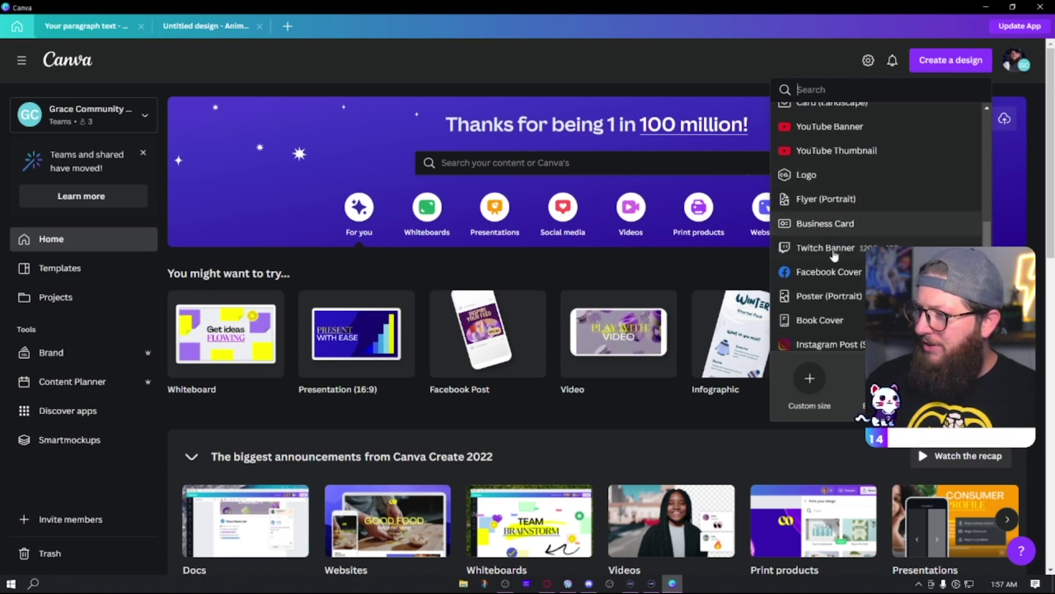
scroll(835, 277, down, 2)
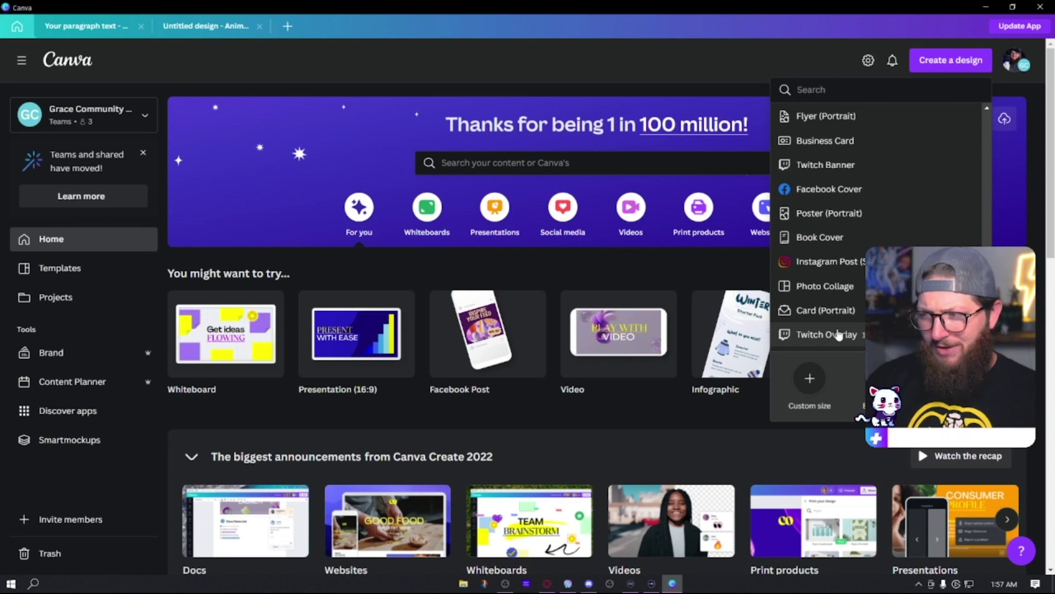
scroll(839, 335, up, 8)
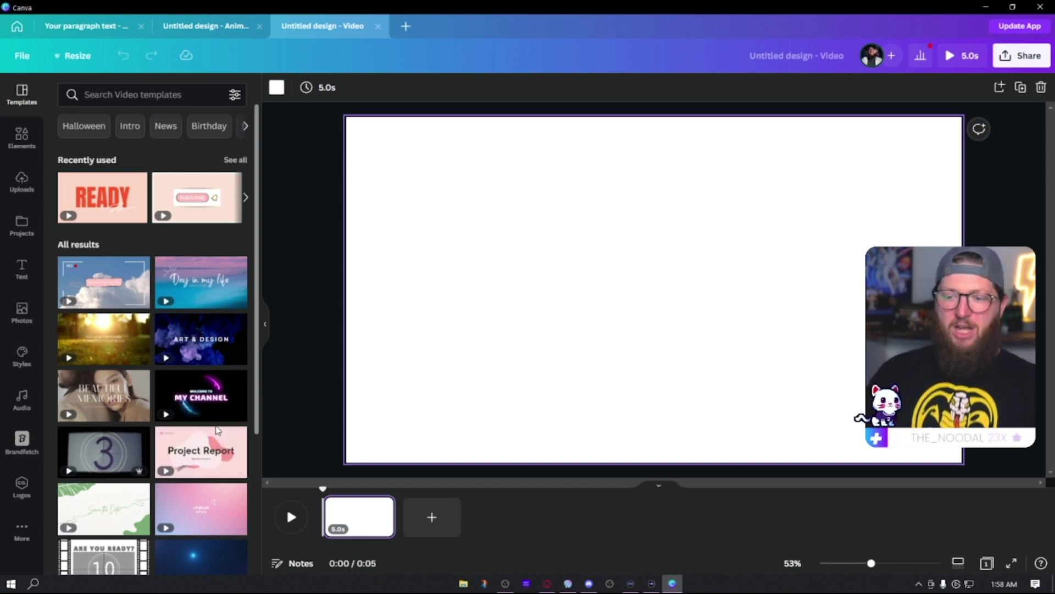
scroll(219, 418, down, 2)
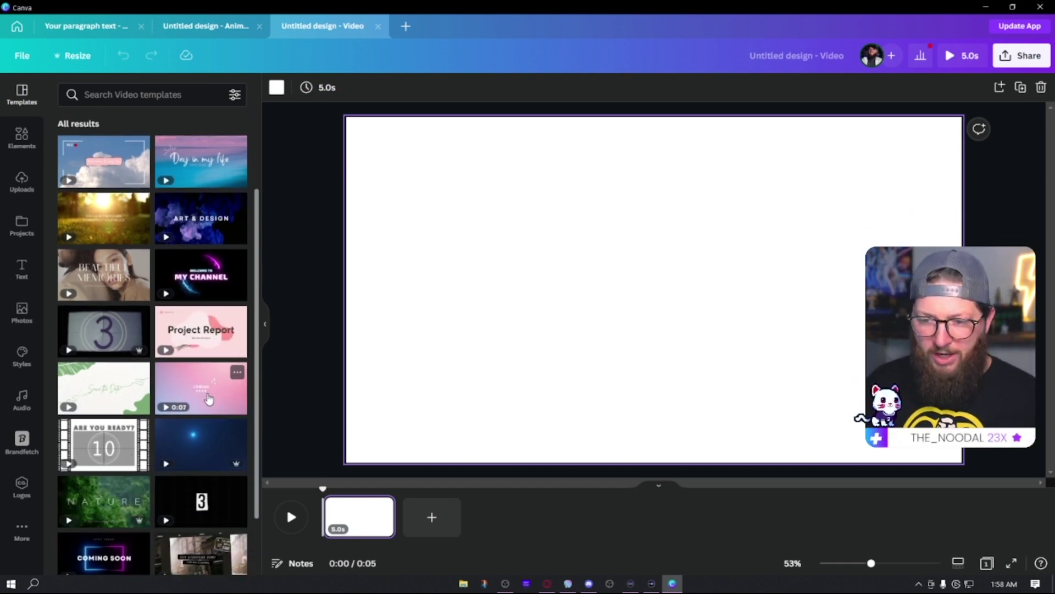
scroll(209, 398, down, 3)
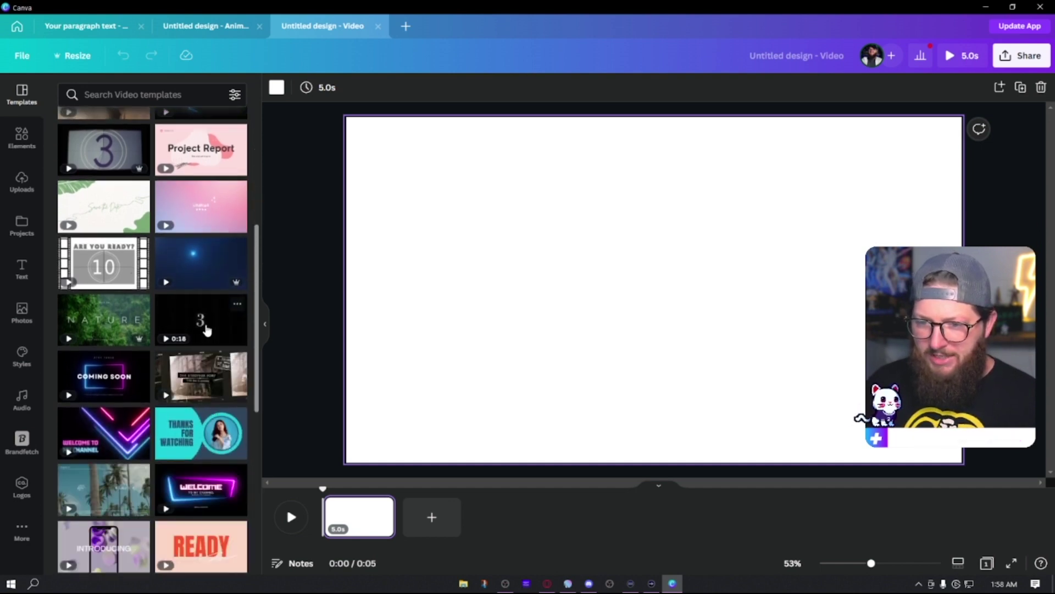
scroll(207, 330, down, 2)
scroll(182, 367, down, 3)
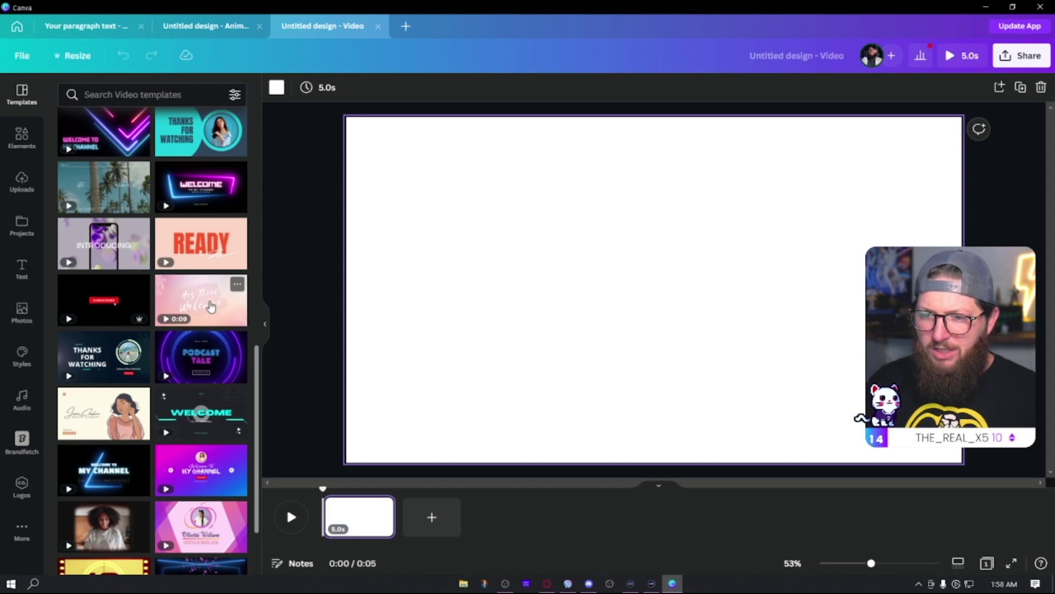
scroll(211, 302, up, 2)
scroll(211, 302, up, 10)
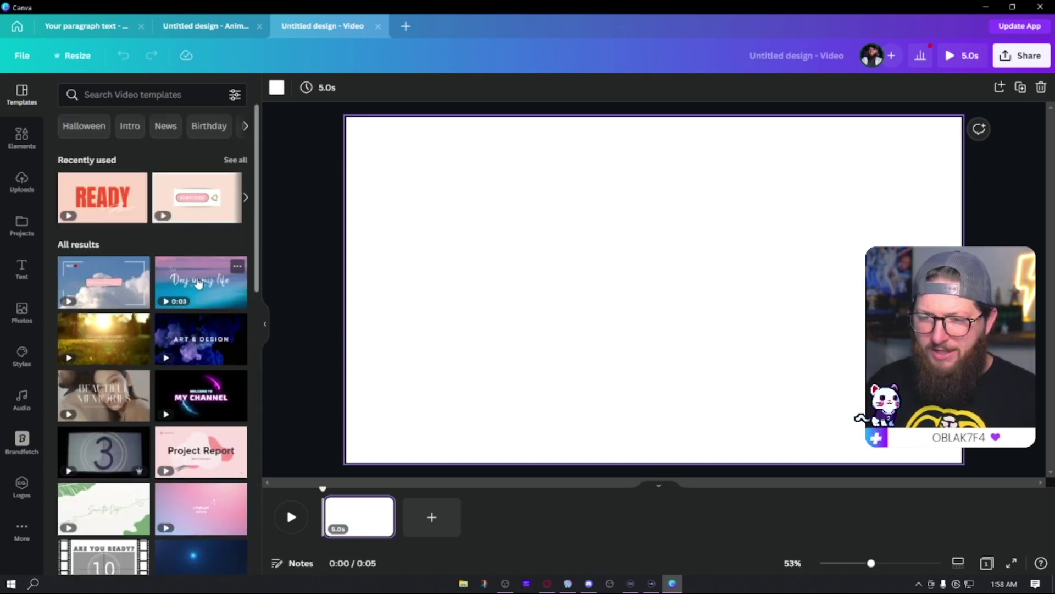
Make the page background black and add centred 'Remember to subscribe' text at size 62.5
click(277, 88)
click(78, 298)
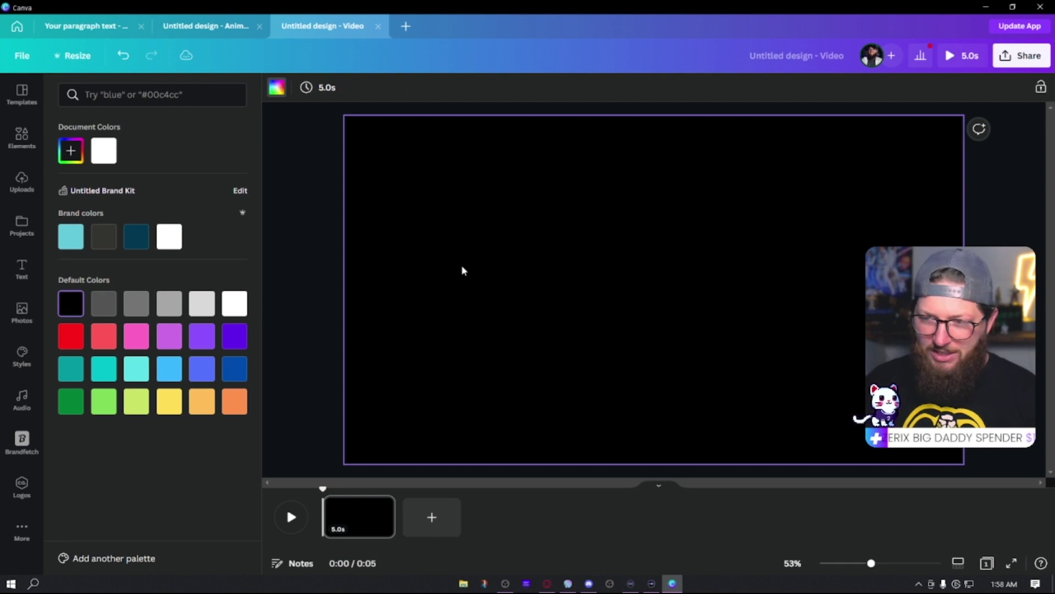
key(t)
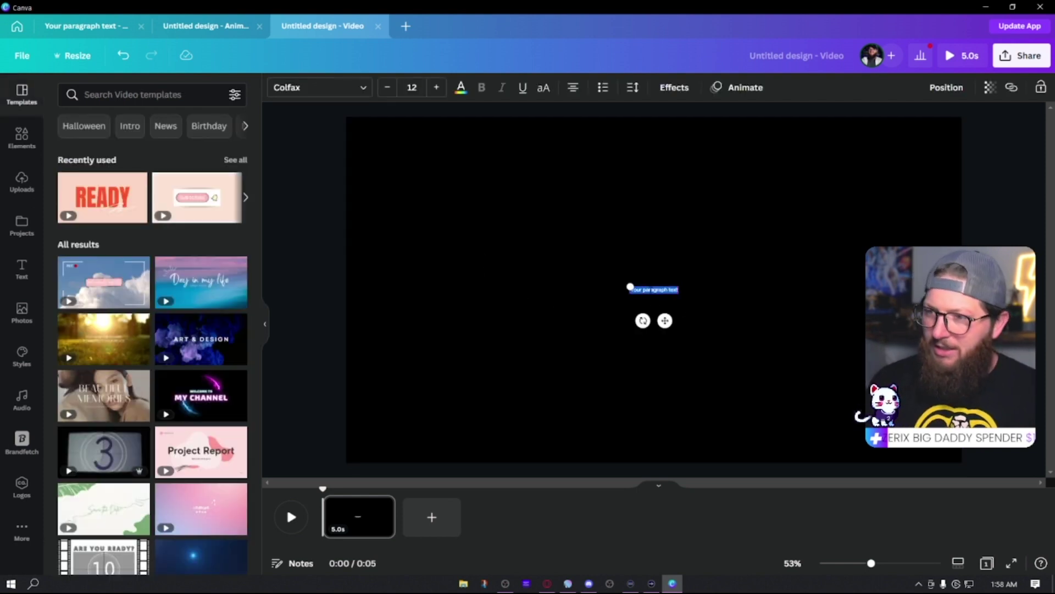
text(Sam)
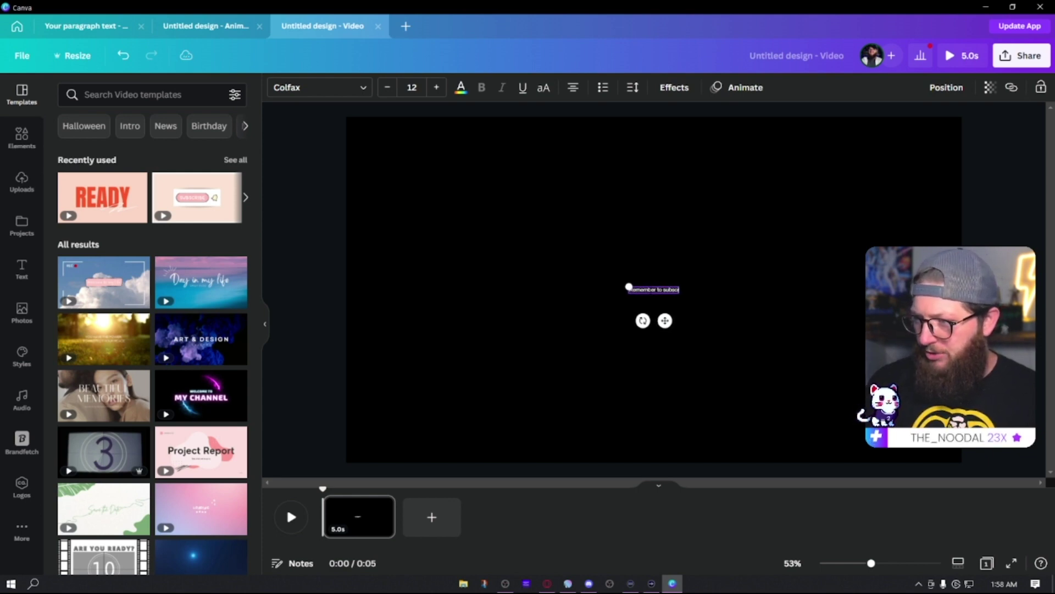
click(746, 282)
click(682, 291)
drag(682, 294, 929, 320)
drag(840, 304, 726, 297)
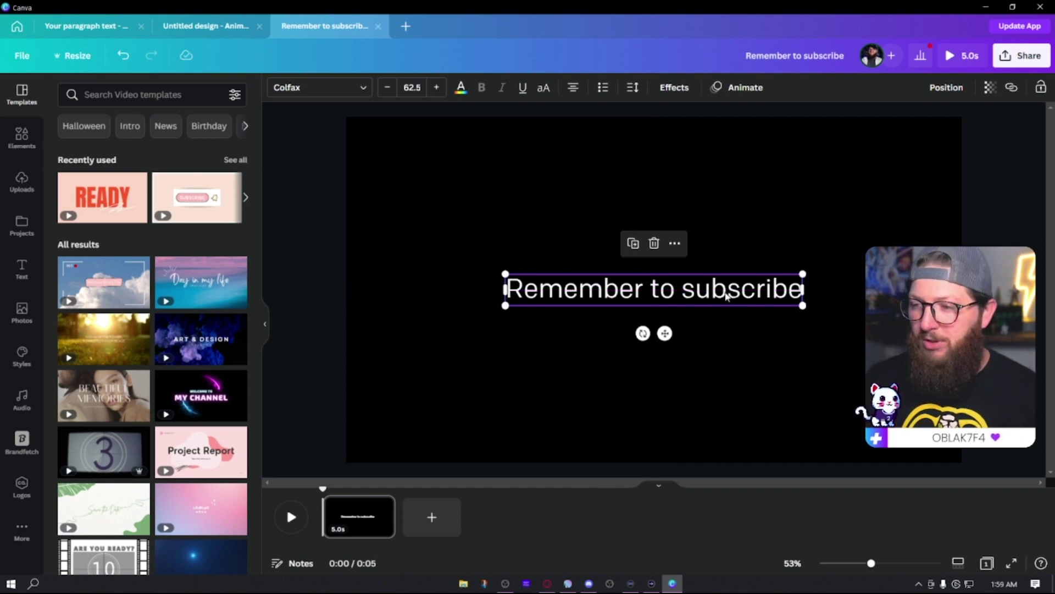
Change the title's font to Brightwall
click(364, 87)
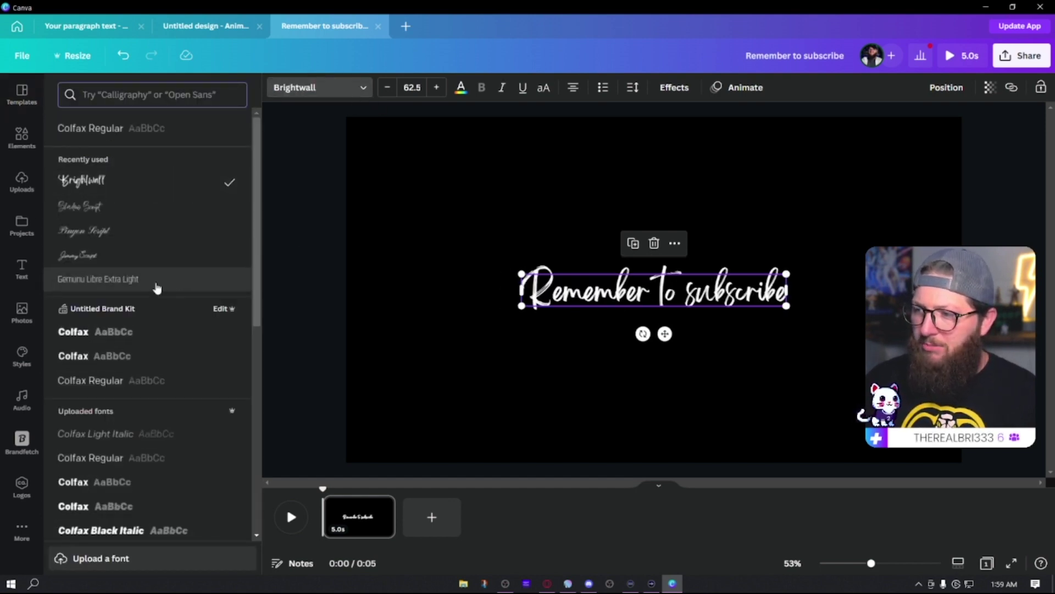
scroll(132, 319, down, 10)
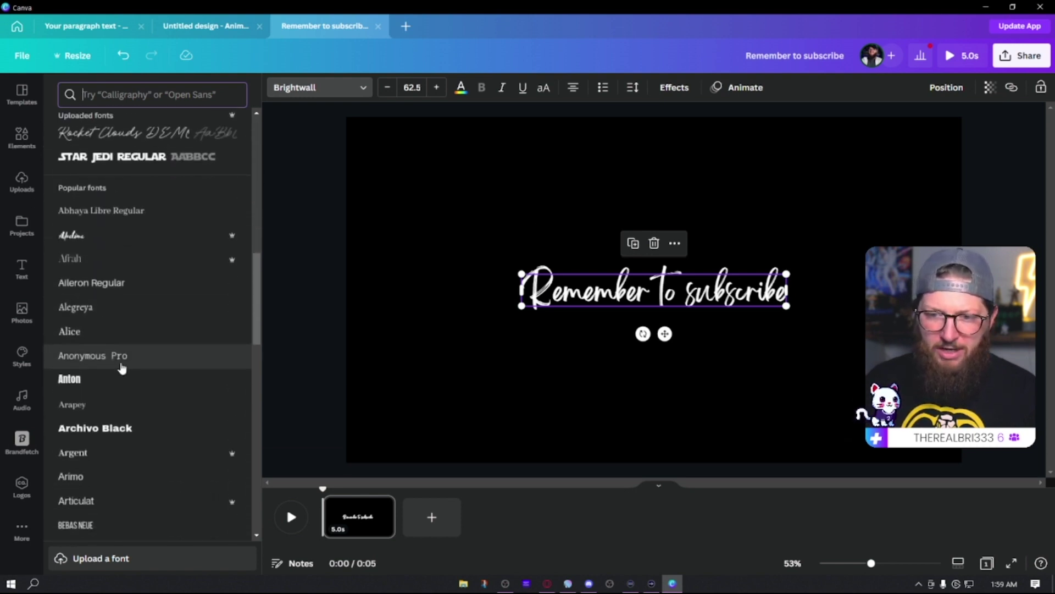
scroll(121, 366, down, 15)
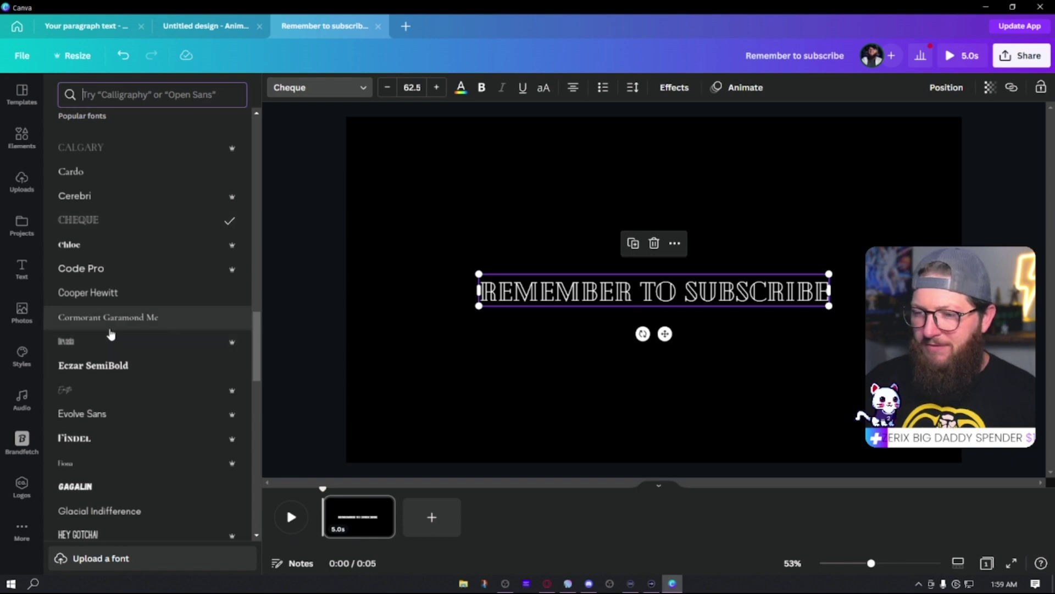
scroll(132, 323, up, 20)
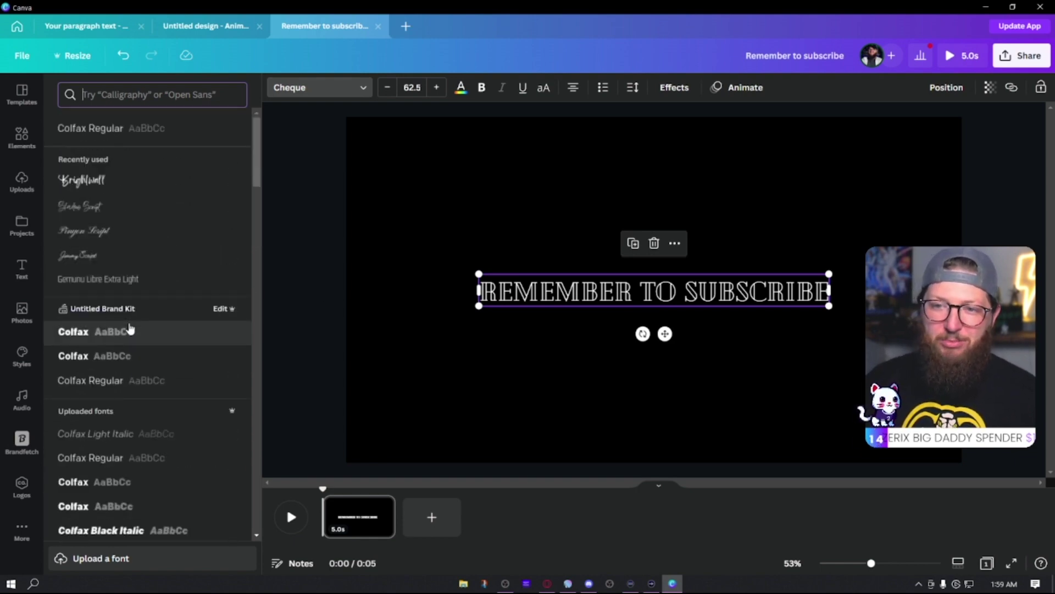
click(115, 184)
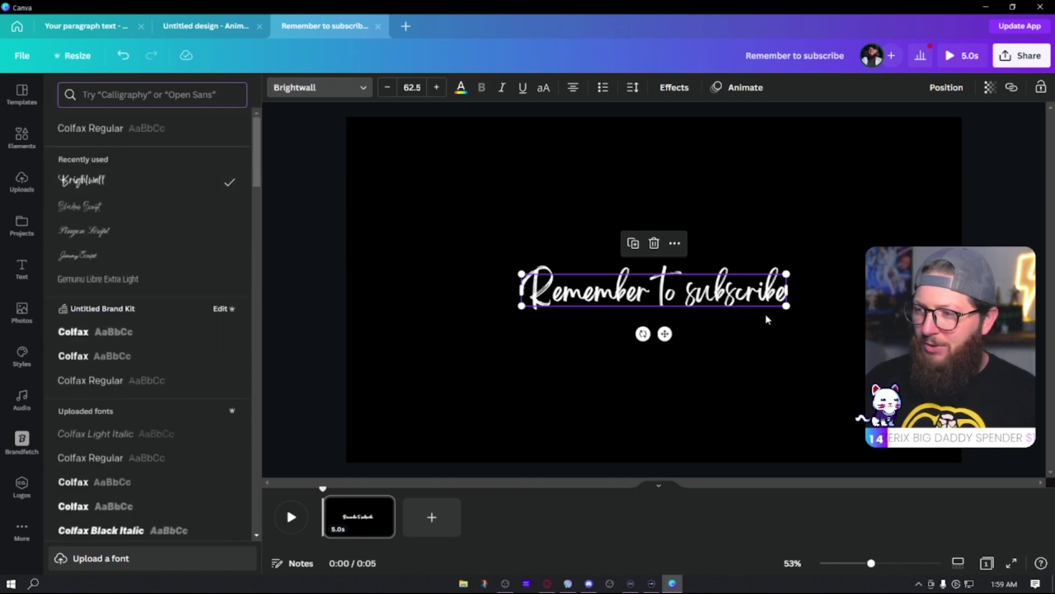
Enlarge the title to size 91.3 and centre it horizontally on the page
drag(786, 305, 909, 321)
drag(851, 303, 791, 296)
click(947, 88)
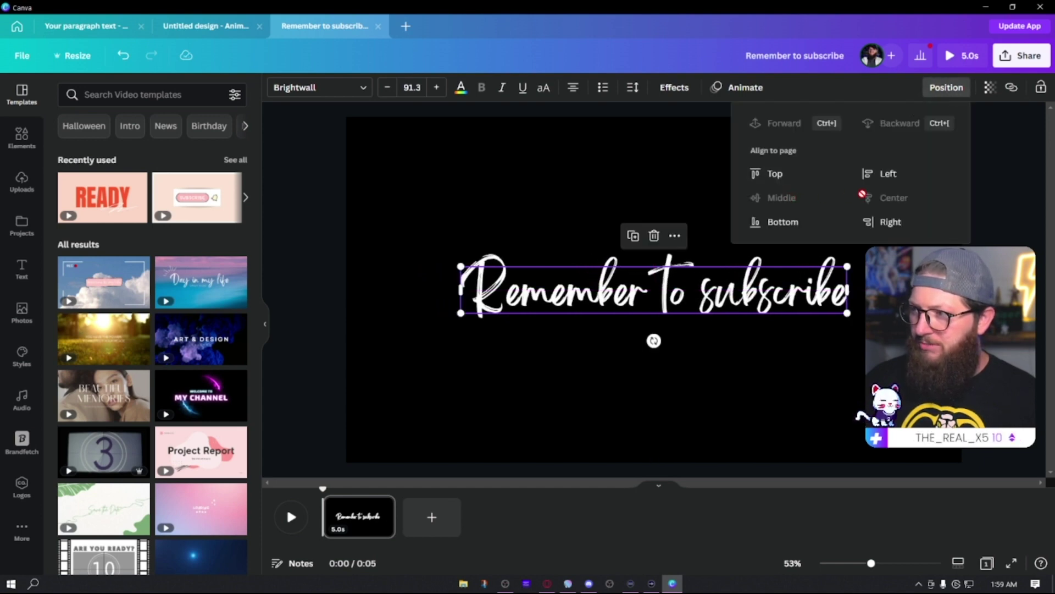
click(881, 174)
click(884, 197)
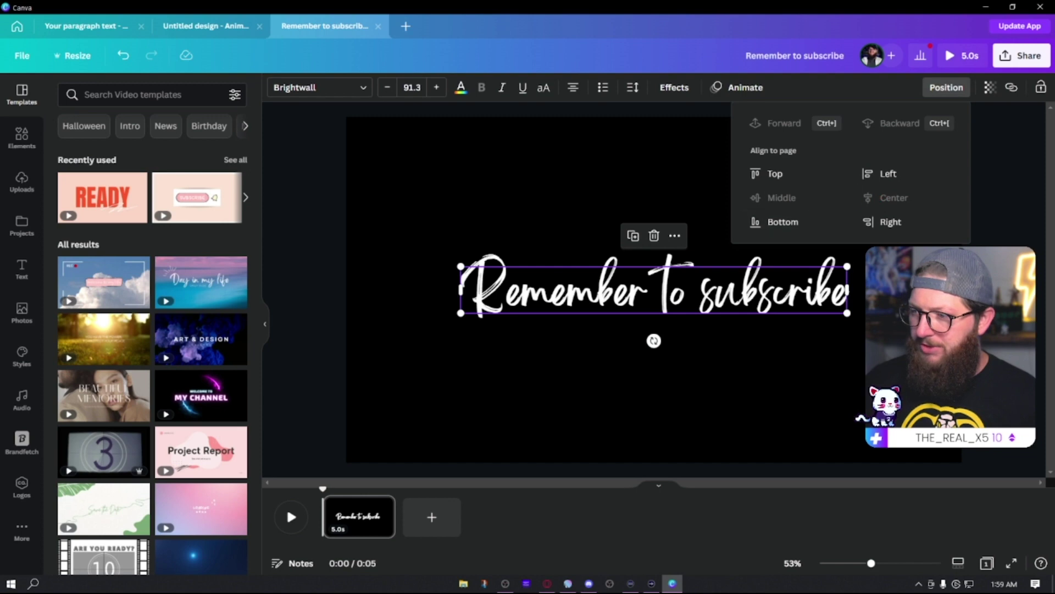
click(680, 335)
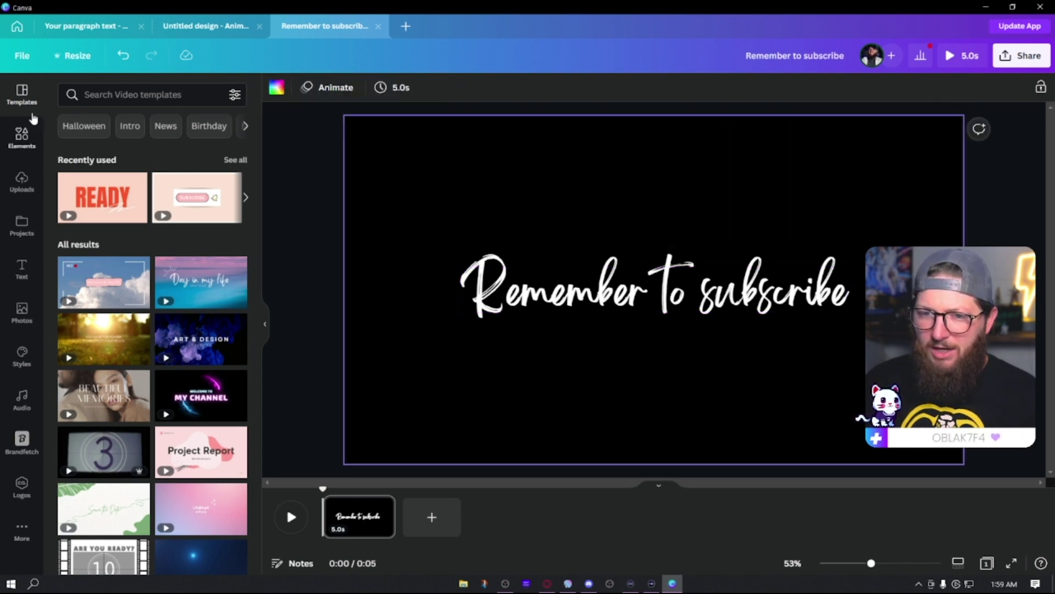
Search the Elements library for 'handwritten line' and browse the results
click(22, 137)
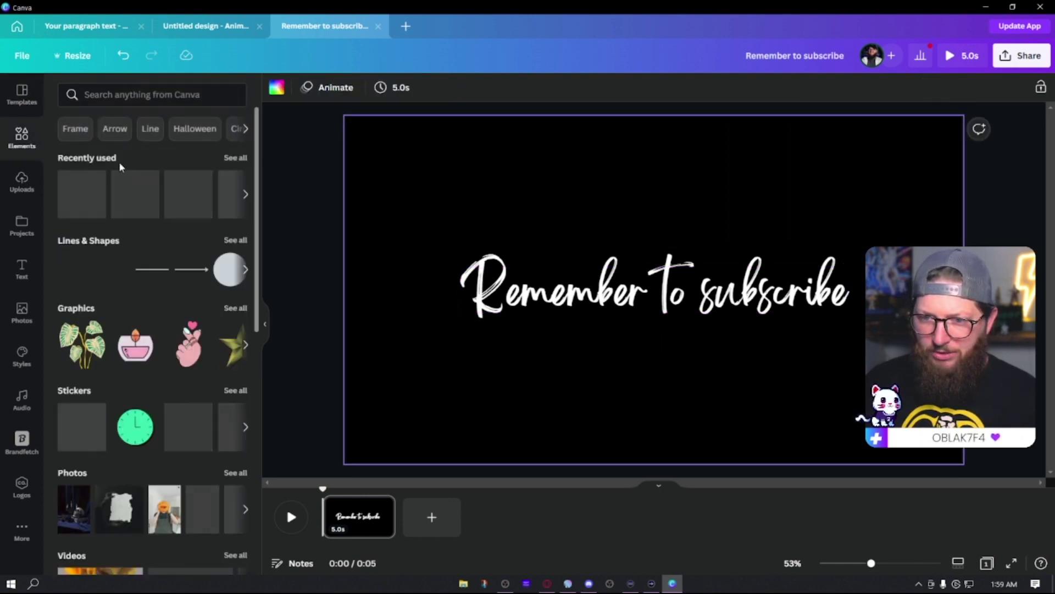
click(145, 95)
text(ha)
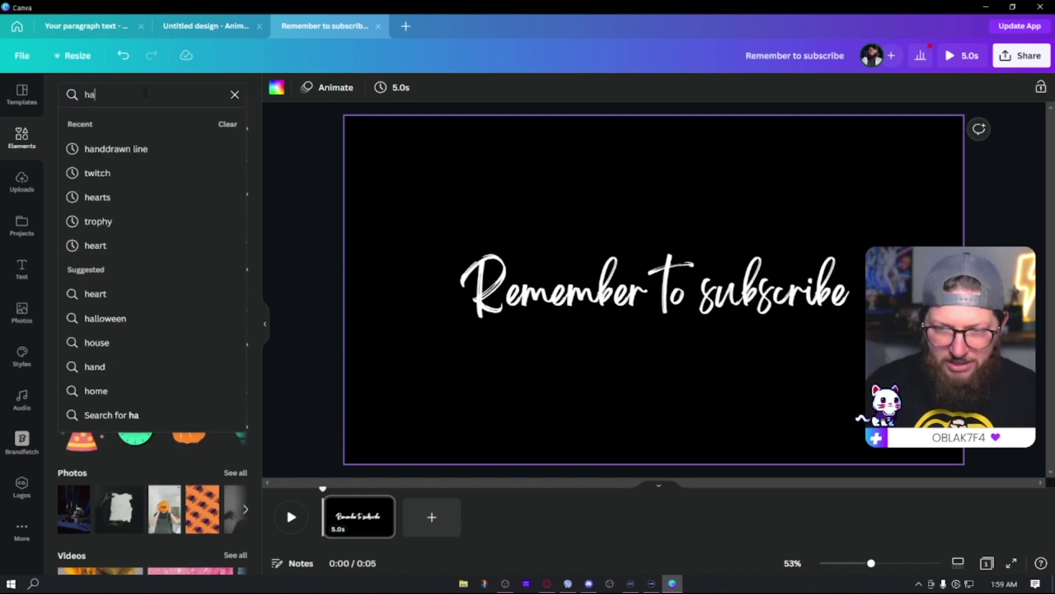
text(ndwritten)
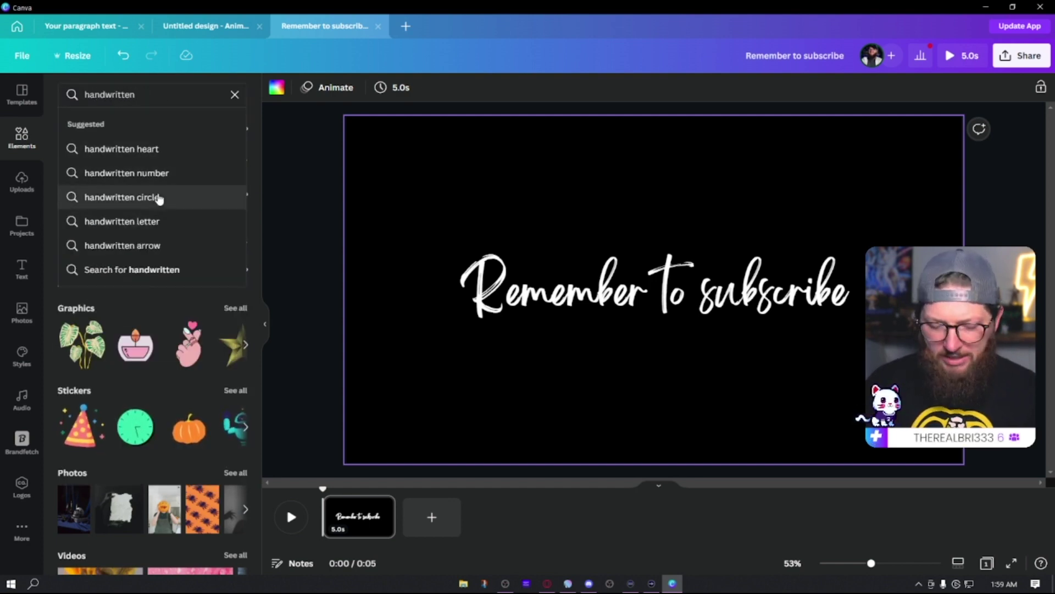
text( line)
key(Return)
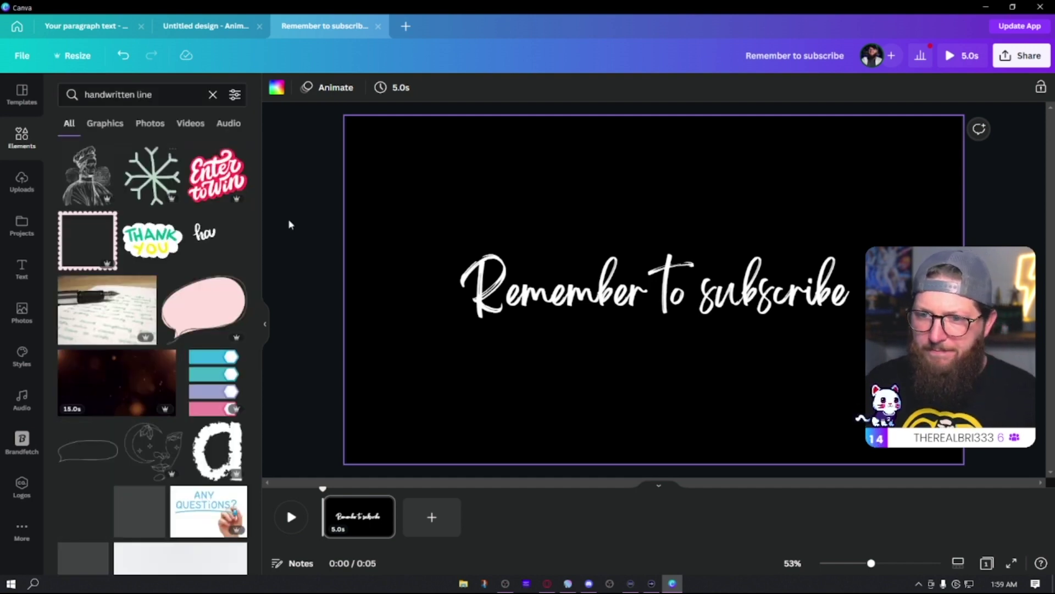
scroll(154, 387, down, 3)
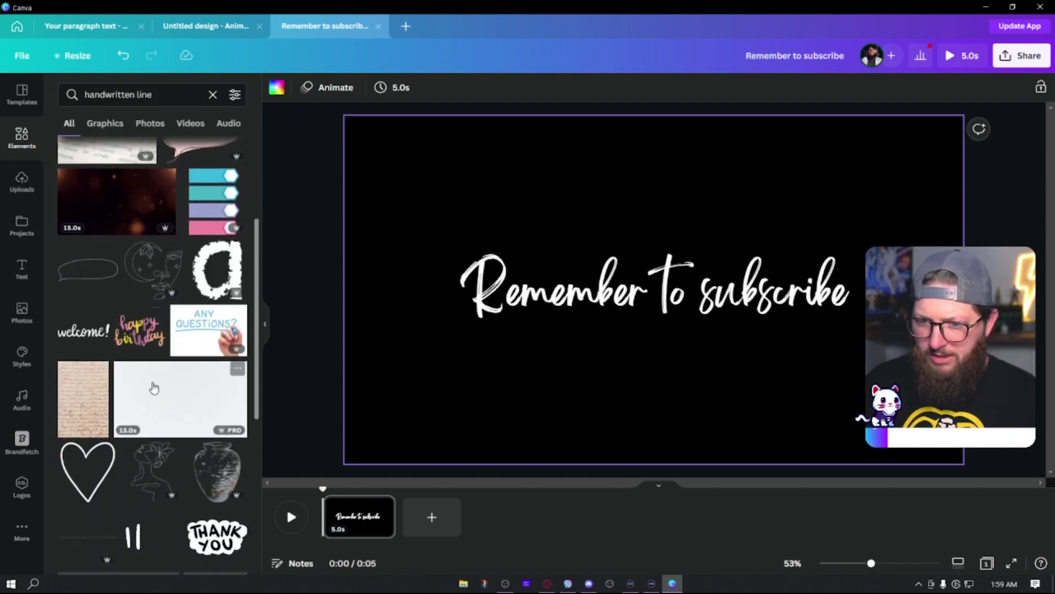
scroll(153, 387, down, 6)
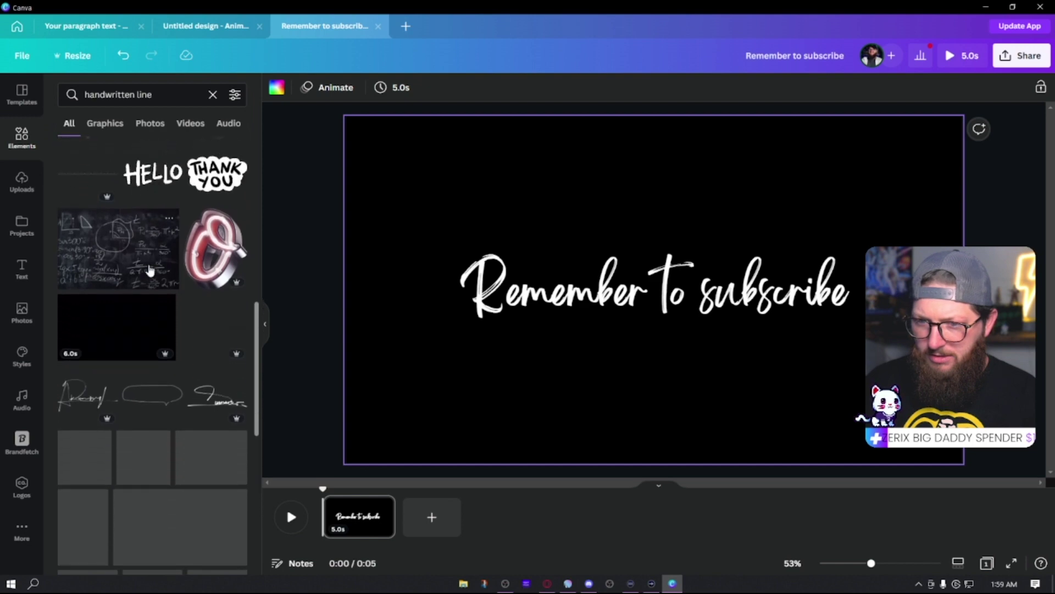
scroll(153, 286, down, 5)
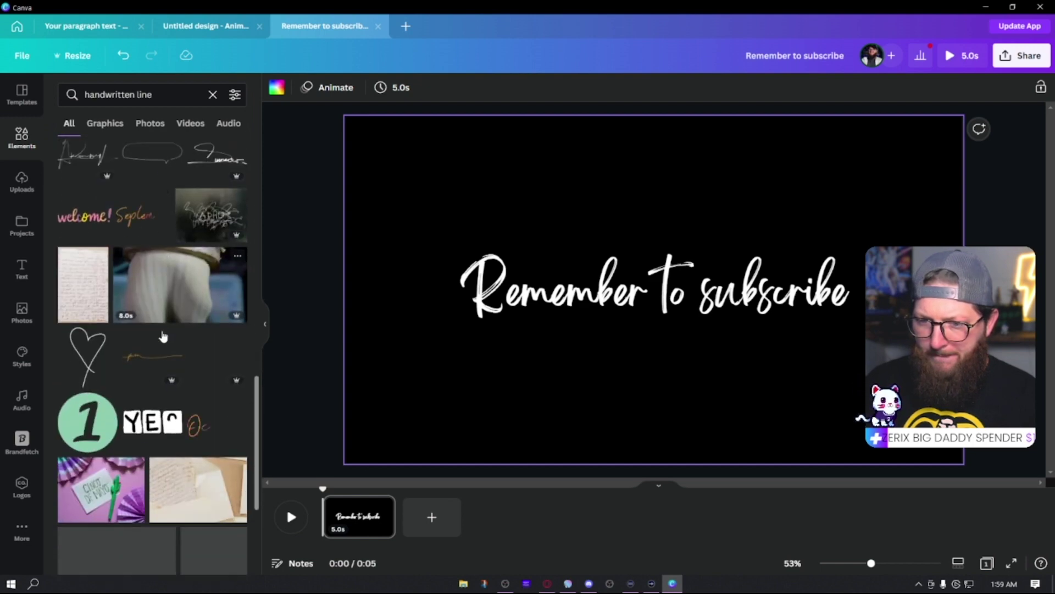
scroll(163, 336, down, 3)
Change the search to 'handdrawn line' and scroll to the sunburst graphic
click(154, 95)
key(Return)
key(shift+Left)
key(shift+Left)
key(shift+Left)
key(shift+Left)
key(shift+Left)
key(shift+Left)
key(shift+Left)
key(shift+Left)
key(shift+Left)
key(shift+Left)
key(shift+Left)
key(shift+Left)
text(dra)
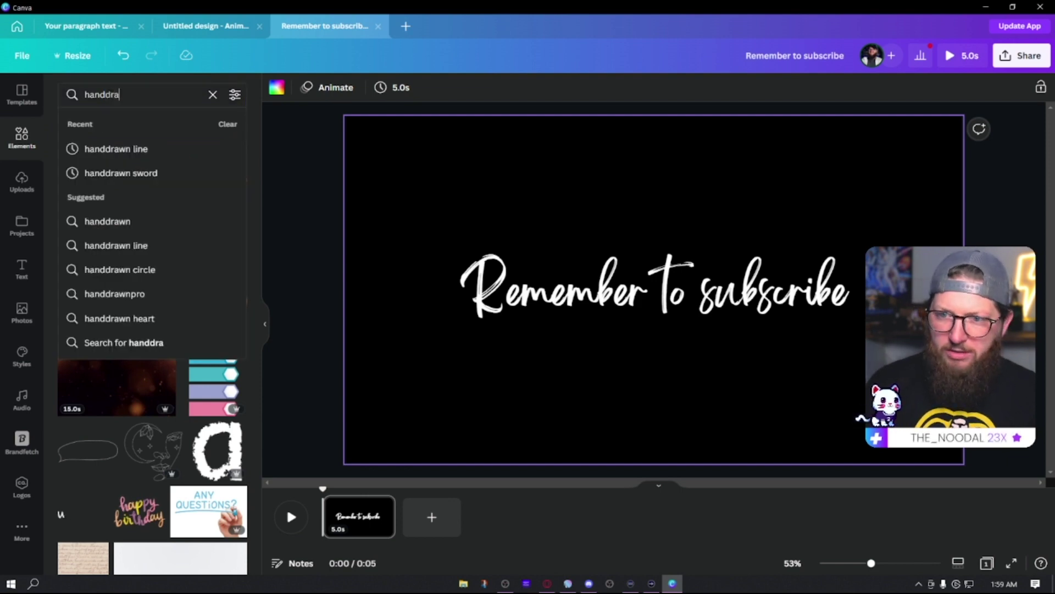
text(wn line)
key(Return)
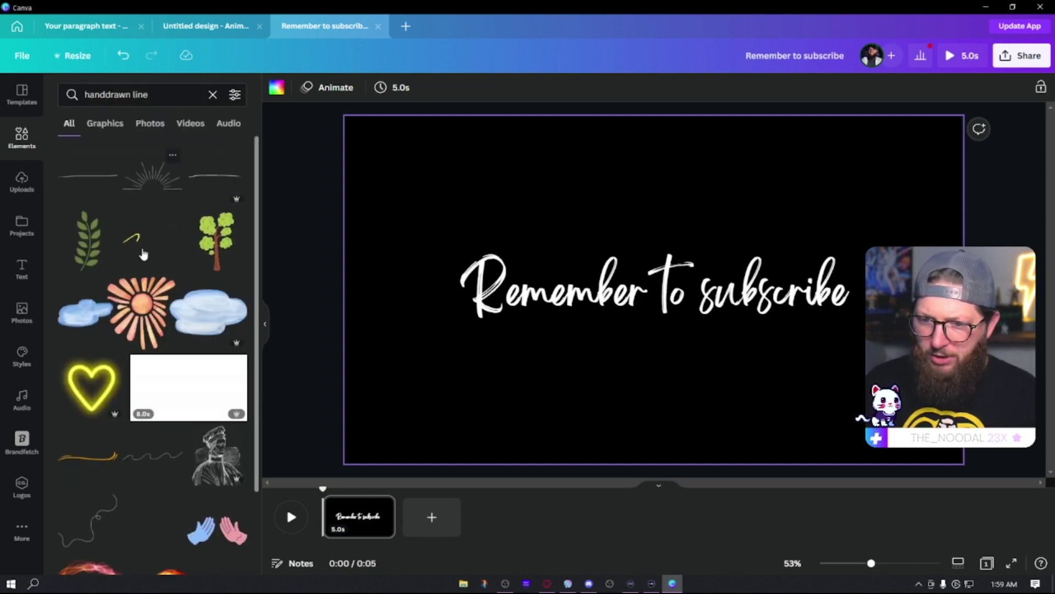
scroll(147, 279, down, 3)
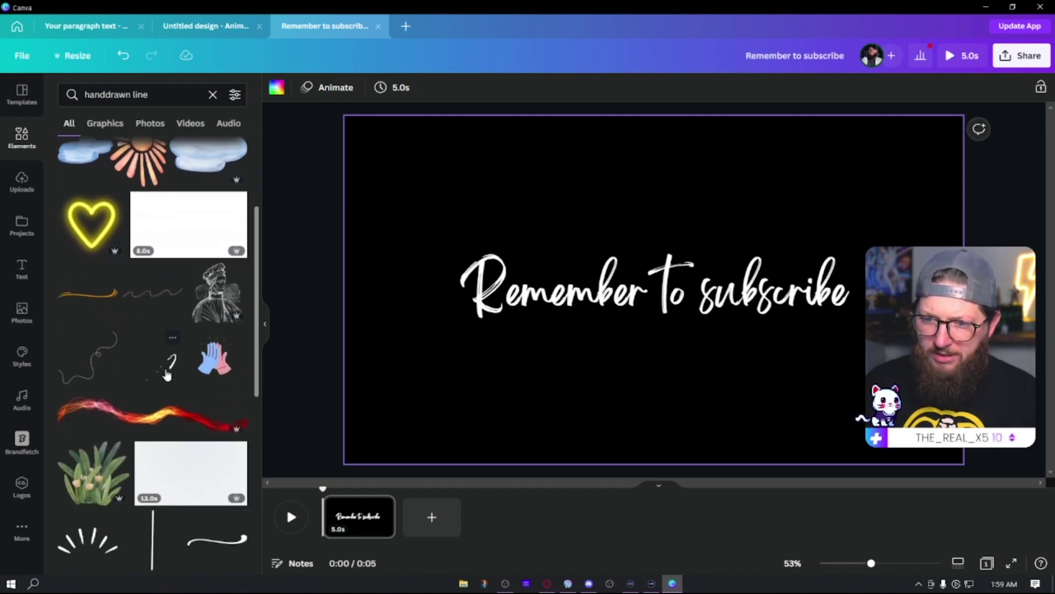
scroll(171, 375, down, 4)
scroll(132, 317, up, 7)
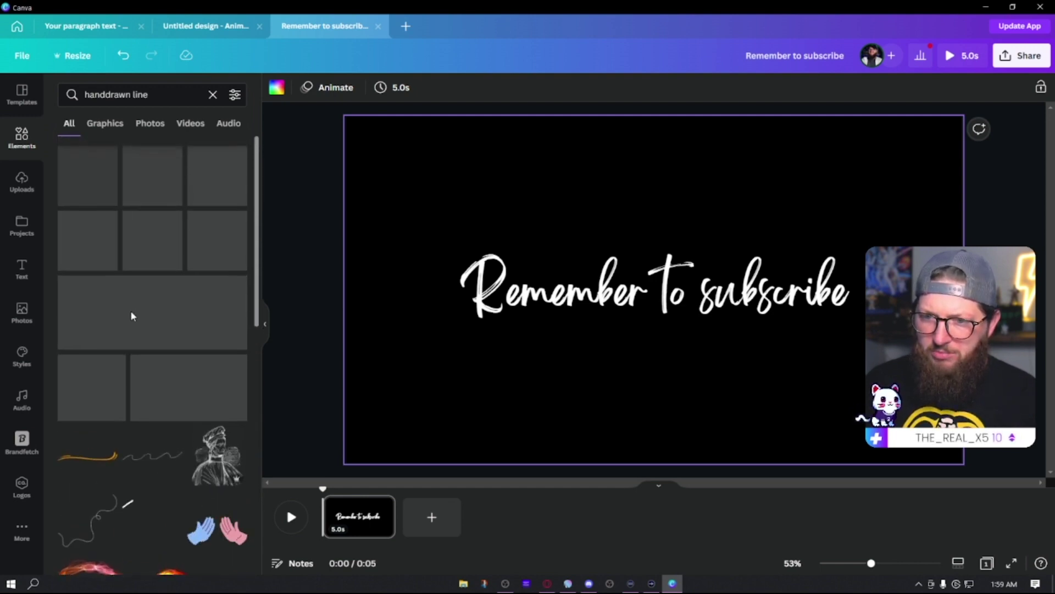
Add the sunburst line graphic, colour it white, then rotate and shrink it
click(160, 177)
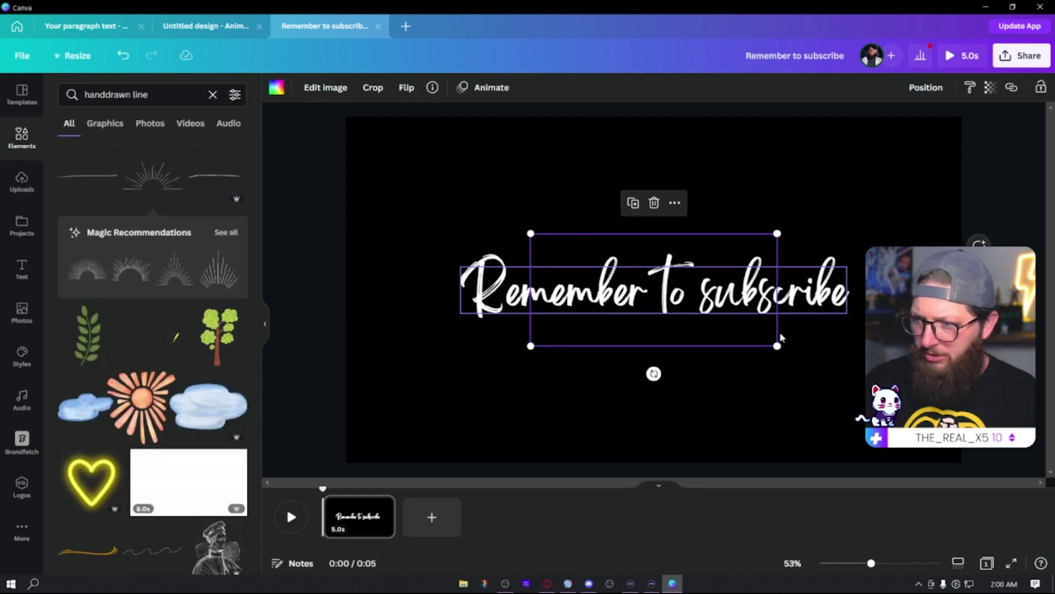
click(277, 89)
click(139, 154)
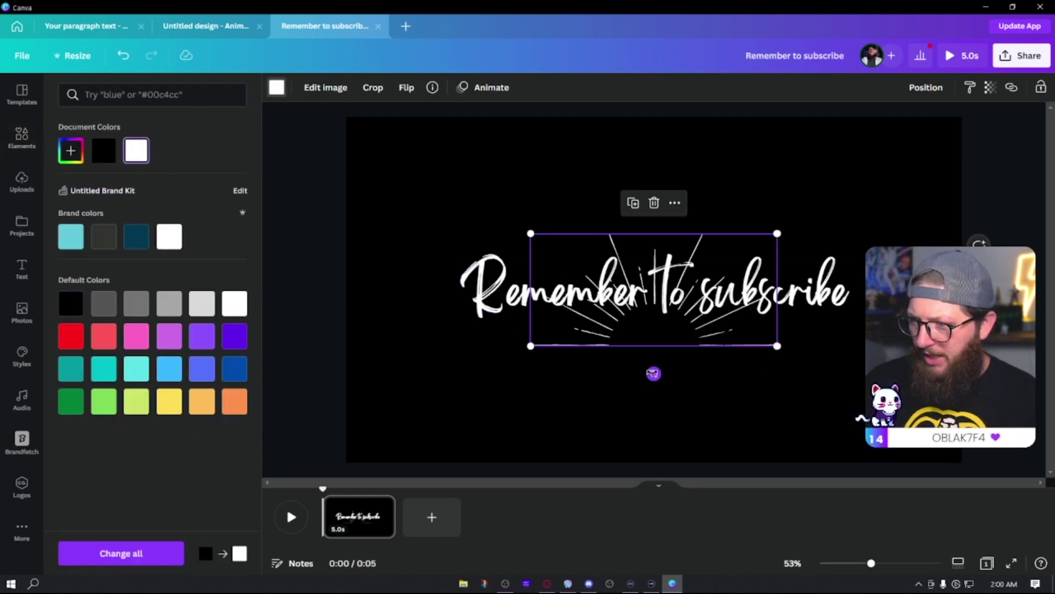
drag(653, 374, 713, 352)
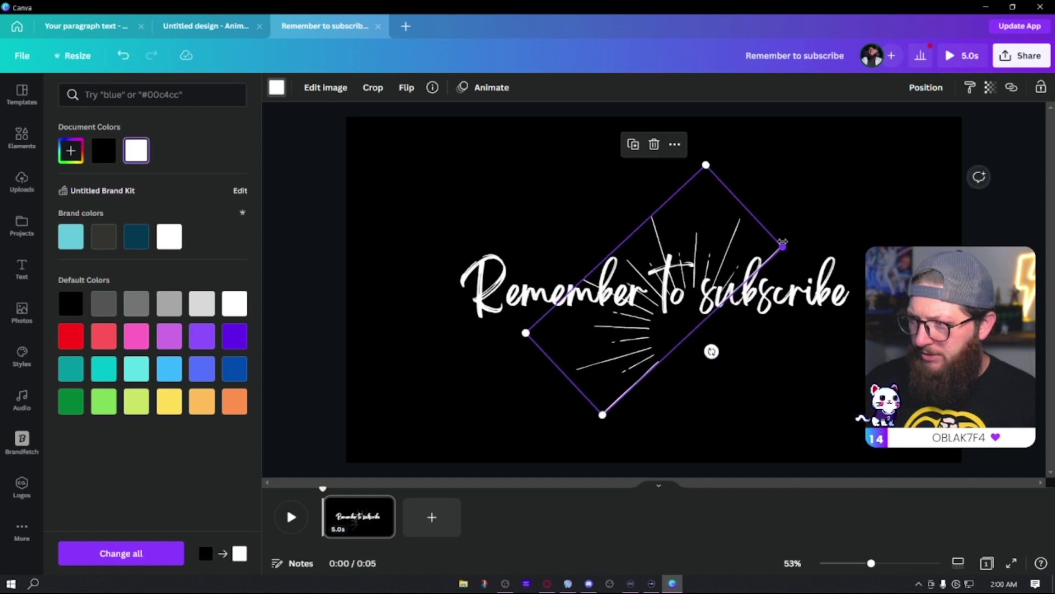
drag(779, 242, 627, 308)
Position the sunburst just above and left of the word 'Remember'
click(500, 308)
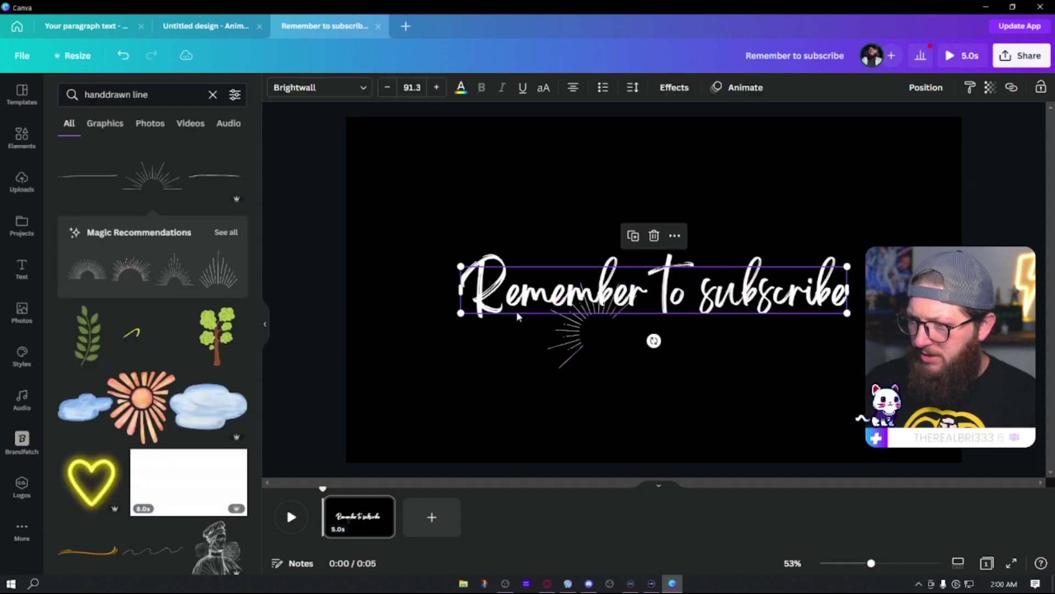
click(561, 335)
click(560, 333)
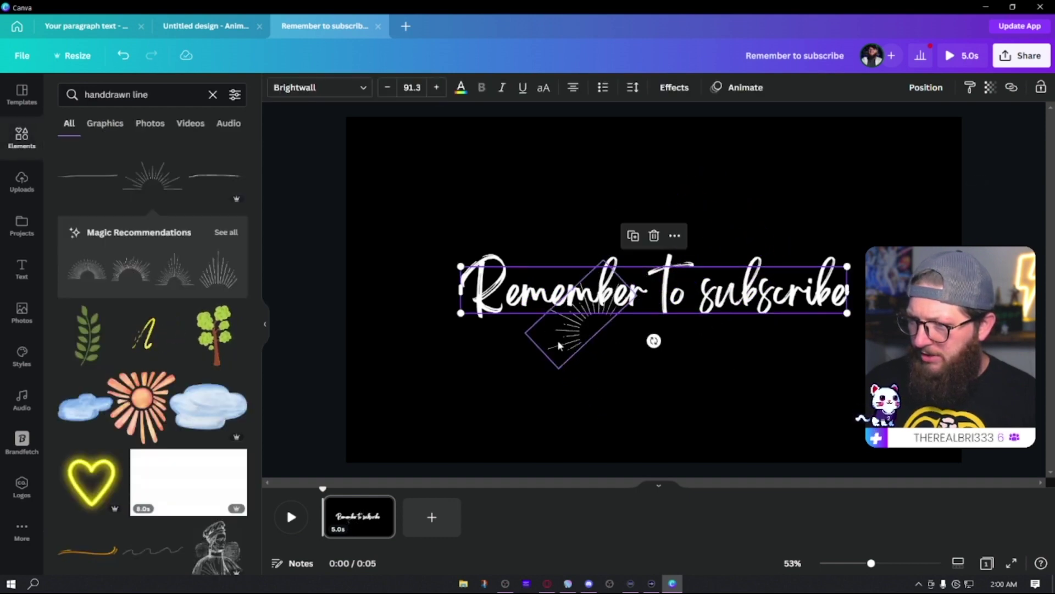
drag(560, 341, 497, 303)
drag(481, 240, 481, 235)
key(Escape)
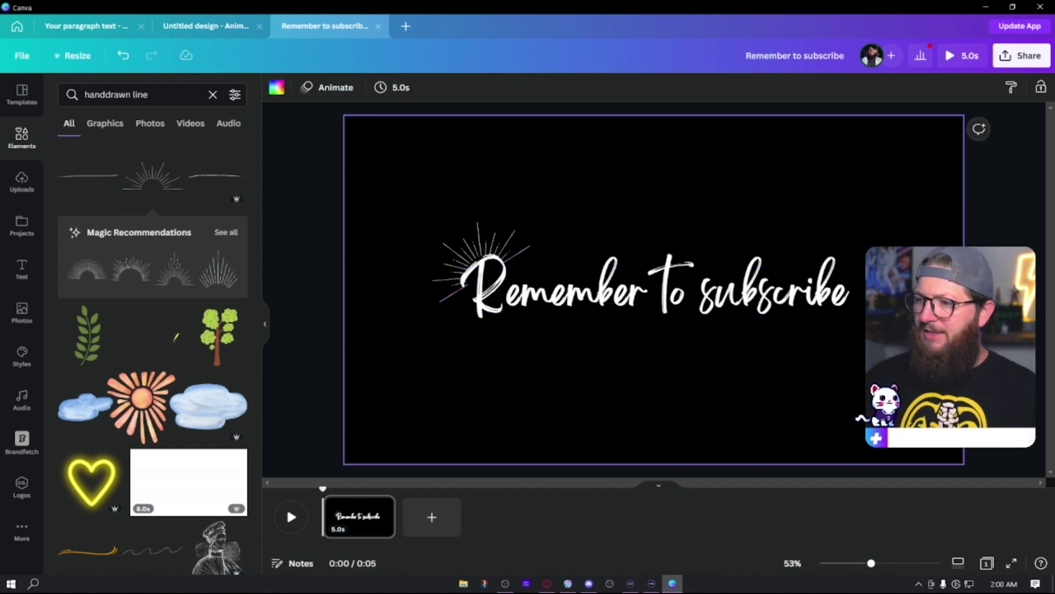
drag(860, 377, 538, 336)
click(632, 382)
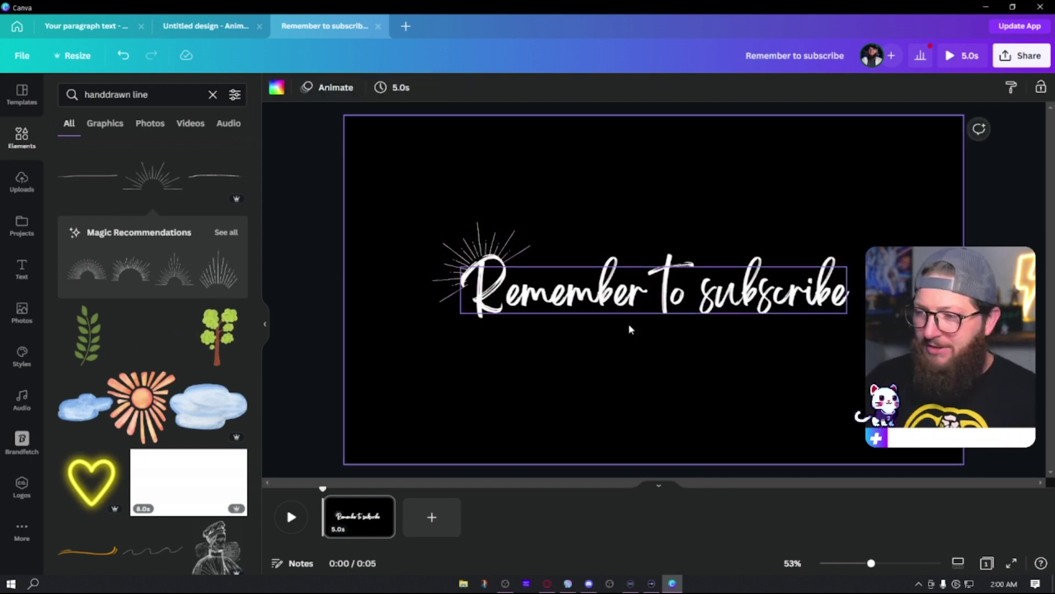
Group the title with the sunburst, look at animations, then ungroup them again
click(643, 300)
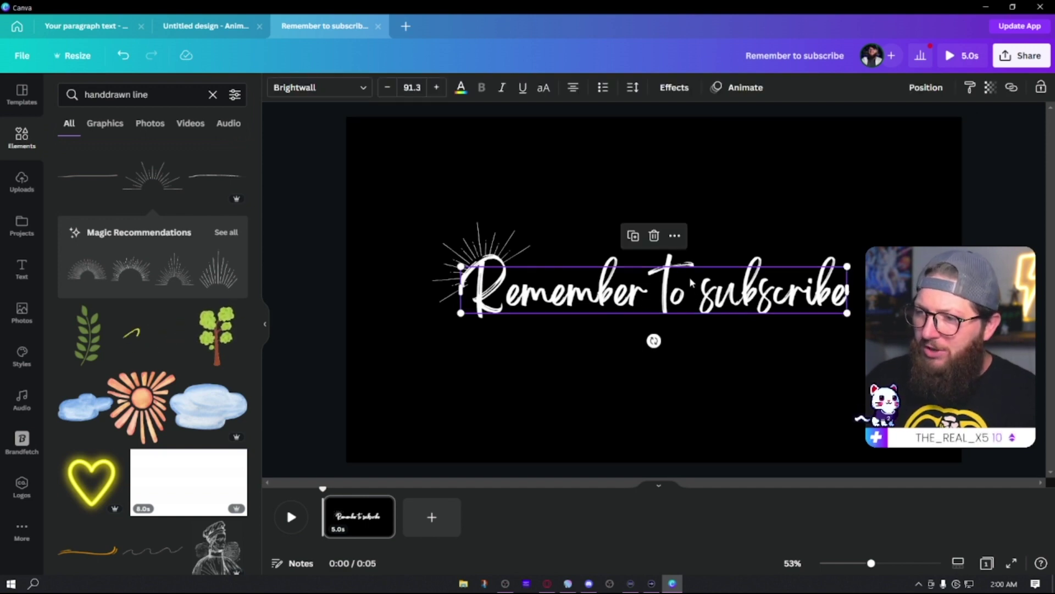
drag(757, 406, 353, 207)
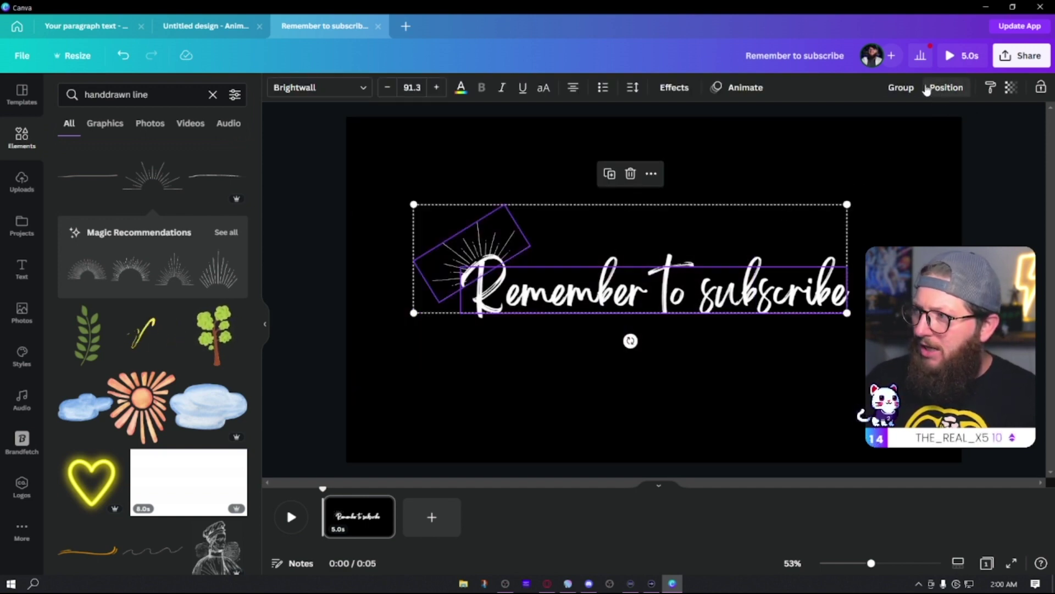
click(901, 87)
click(745, 94)
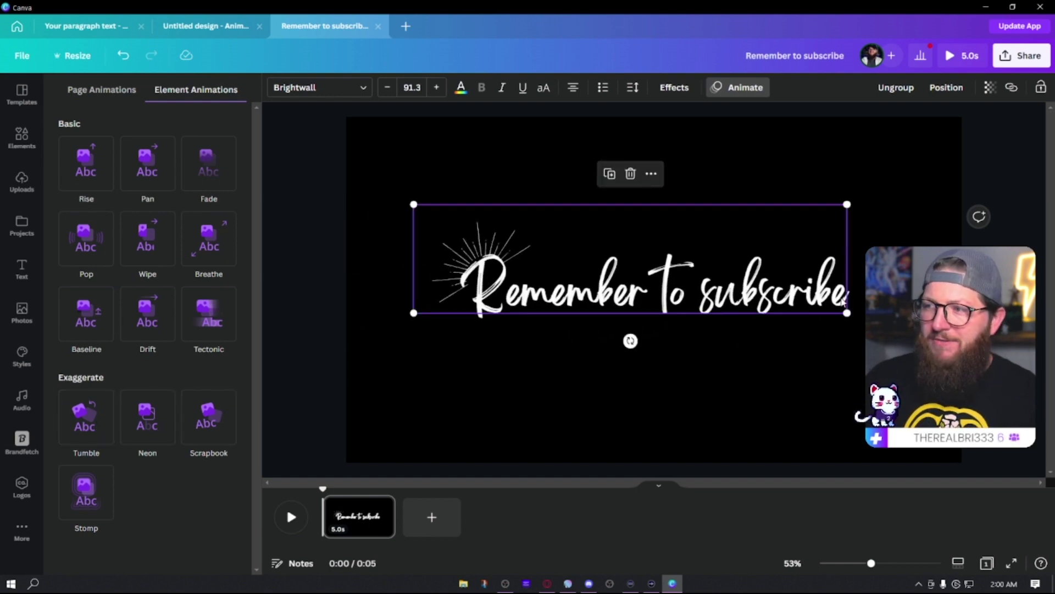
click(906, 96)
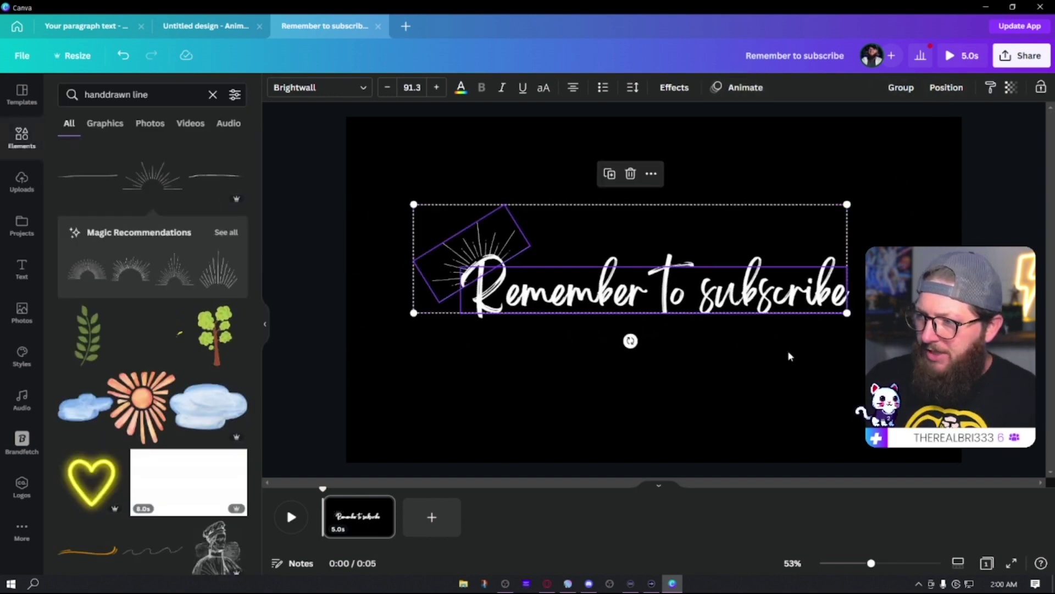
click(792, 352)
Preview the Tumble, Neon, Scrapbook and Stomp text animations on the title
click(761, 305)
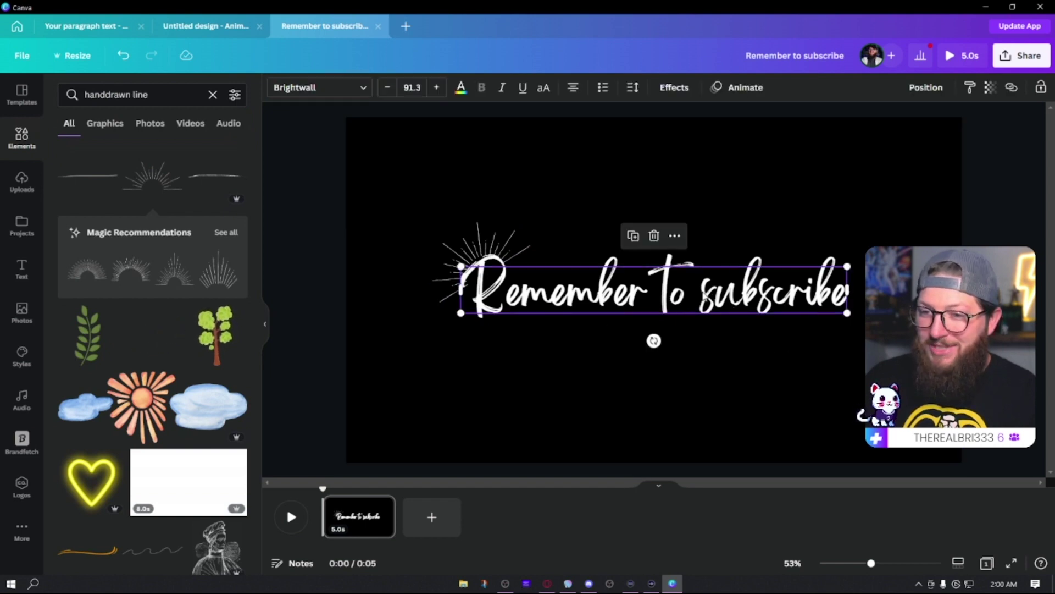
click(737, 91)
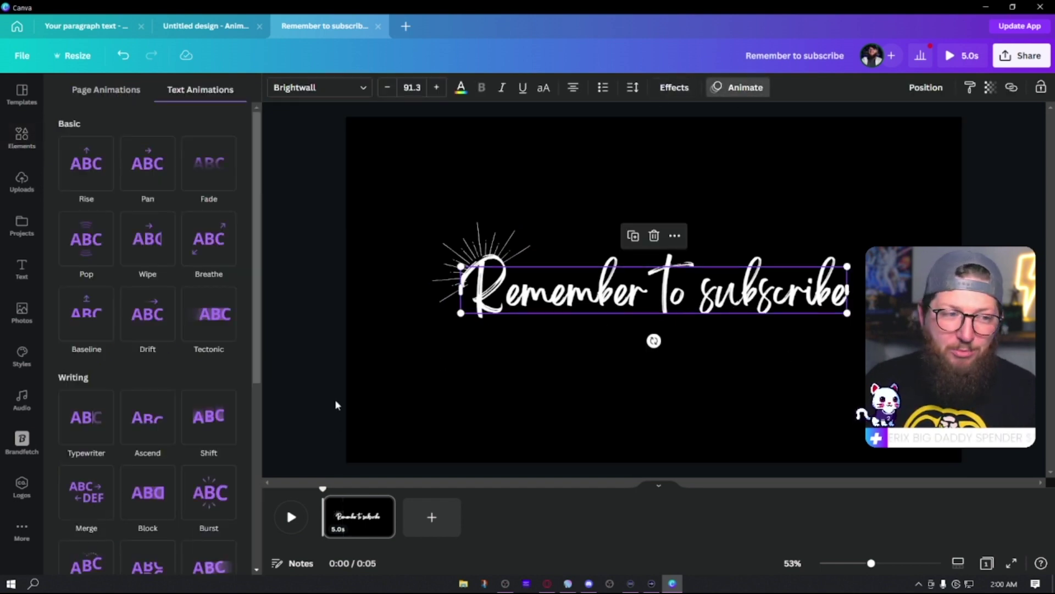
scroll(127, 405, down, 5)
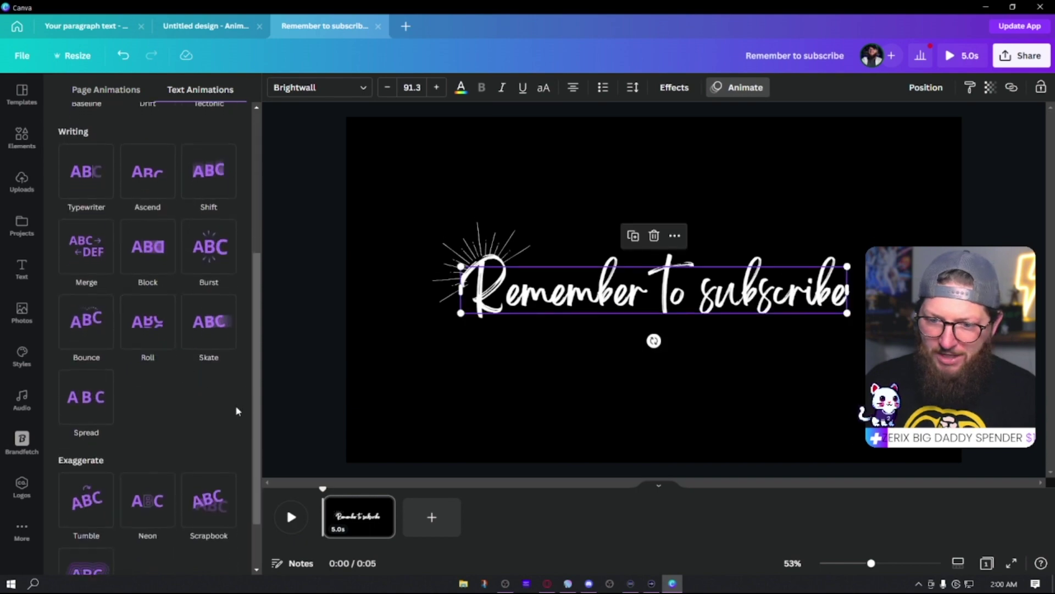
click(79, 436)
click(149, 429)
click(215, 432)
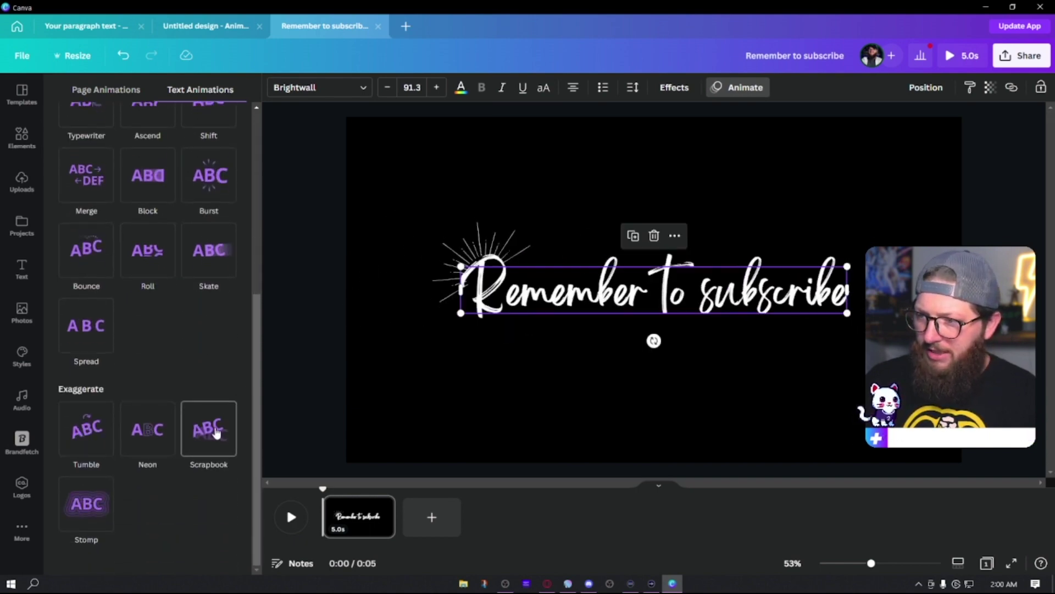
click(108, 517)
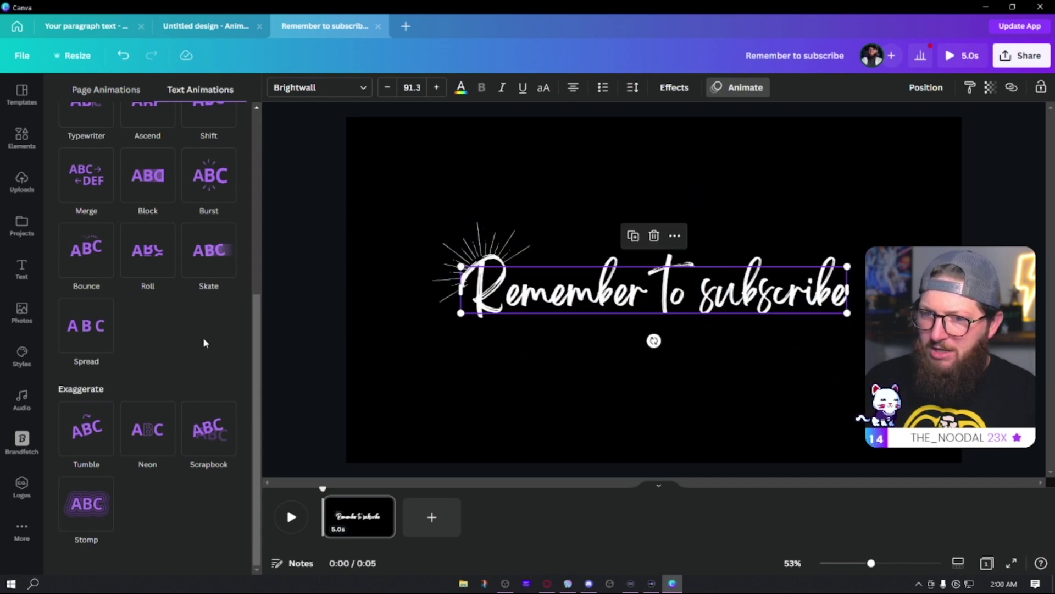
scroll(165, 341, up, 5)
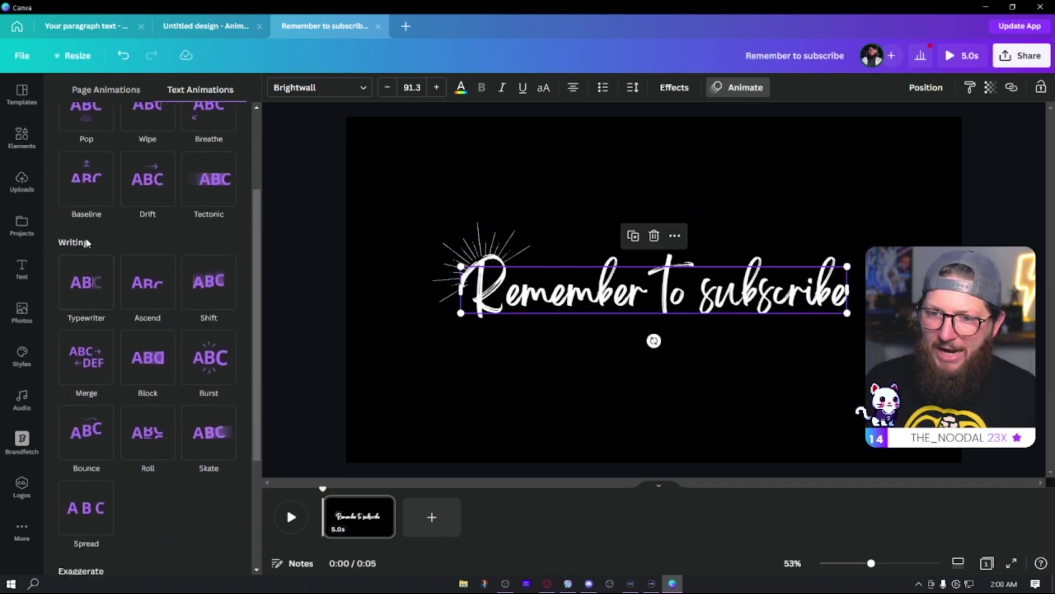
Preview the Typewriter, Ascend, Shift, Merge, Block, Burst and Roll animations on the title
click(85, 291)
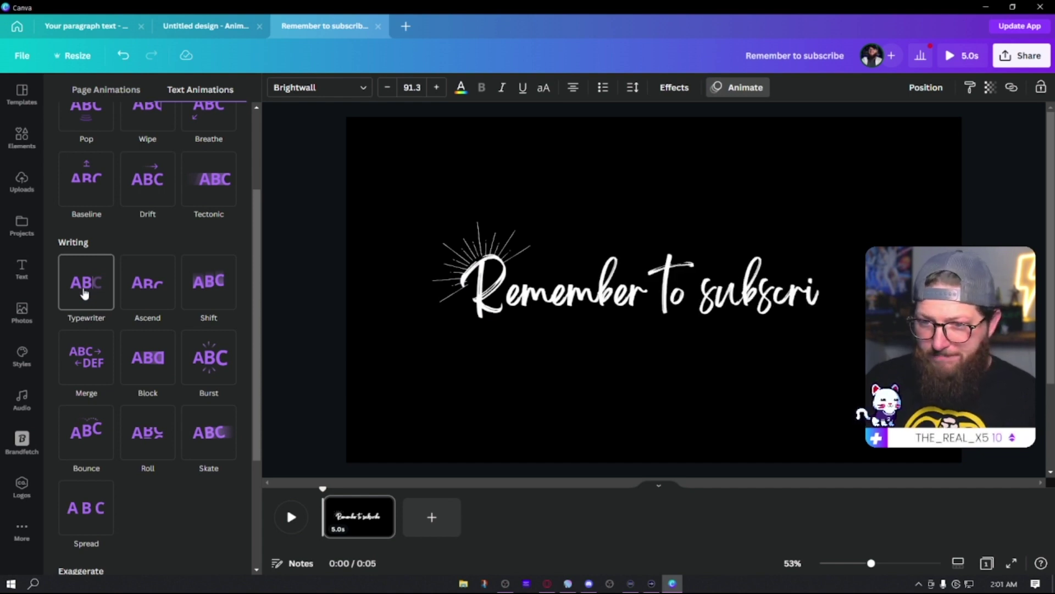
click(148, 297)
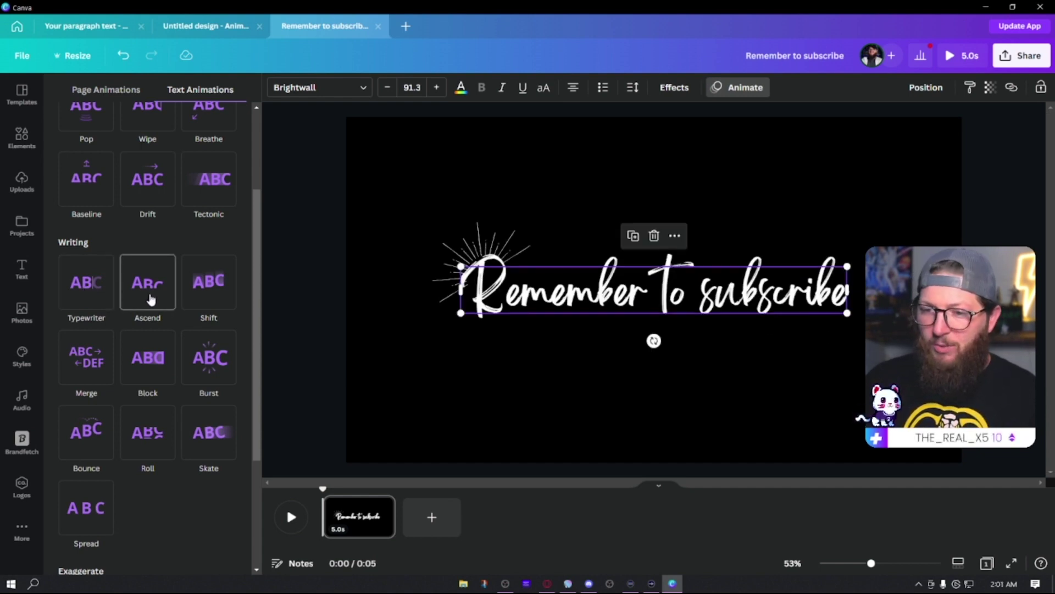
click(223, 289)
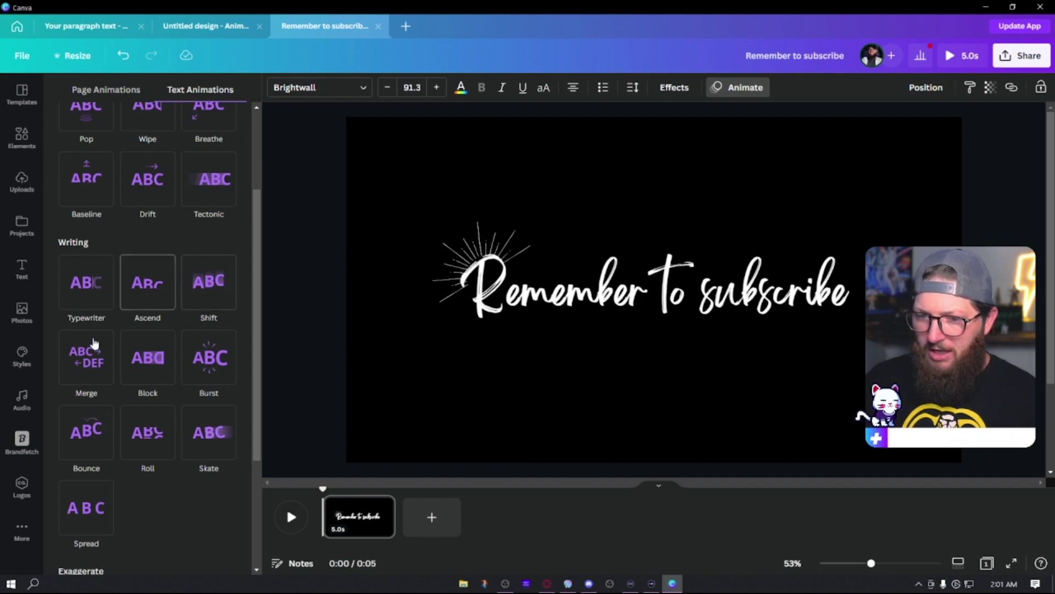
click(85, 360)
click(158, 369)
click(218, 369)
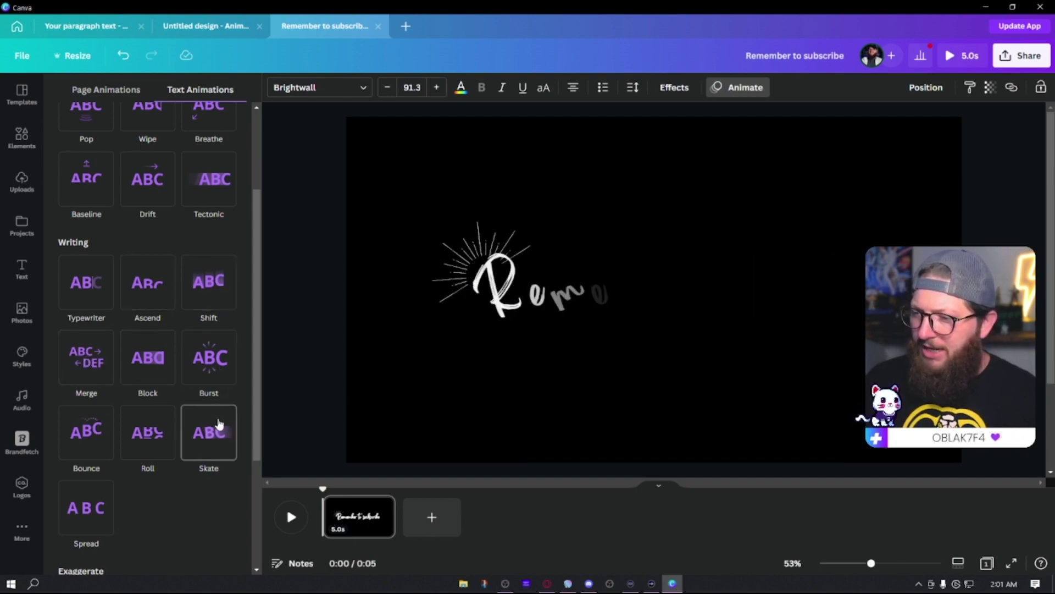
click(145, 427)
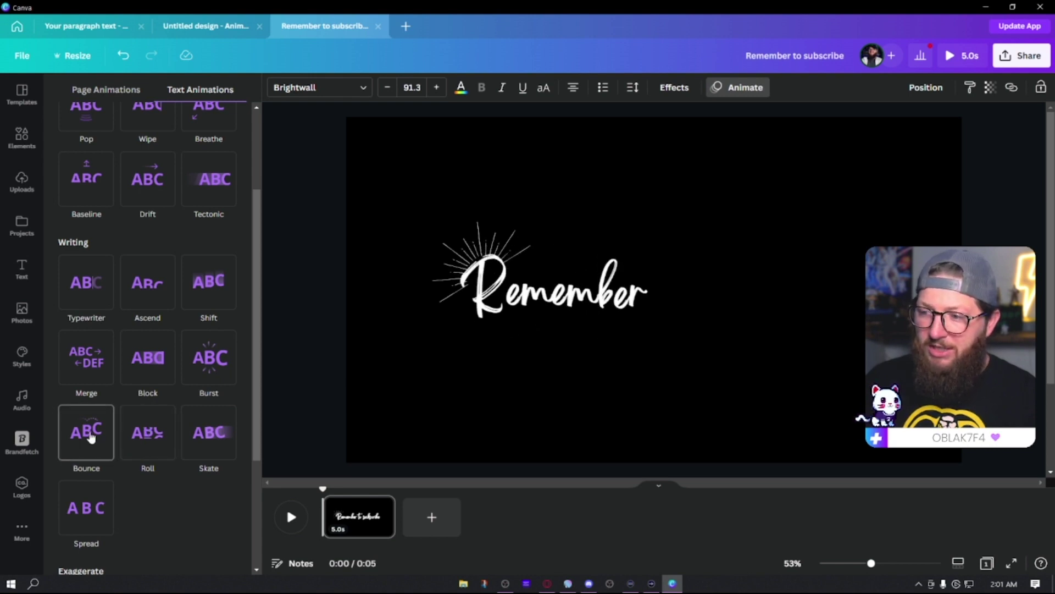
Apply Burst to the title at lowered intensity, animating on both enter and exit
click(210, 365)
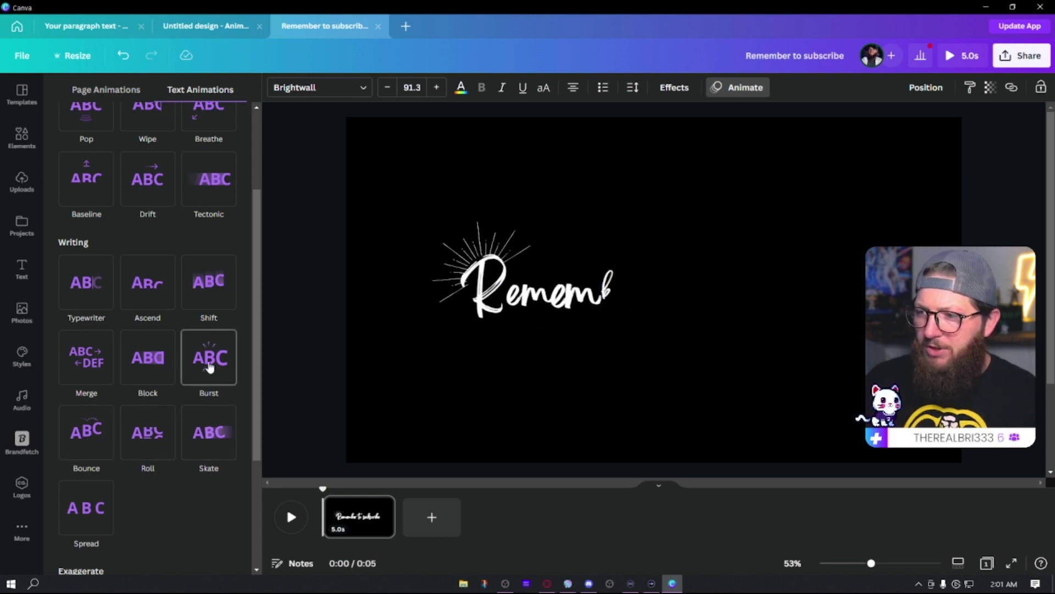
click(209, 367)
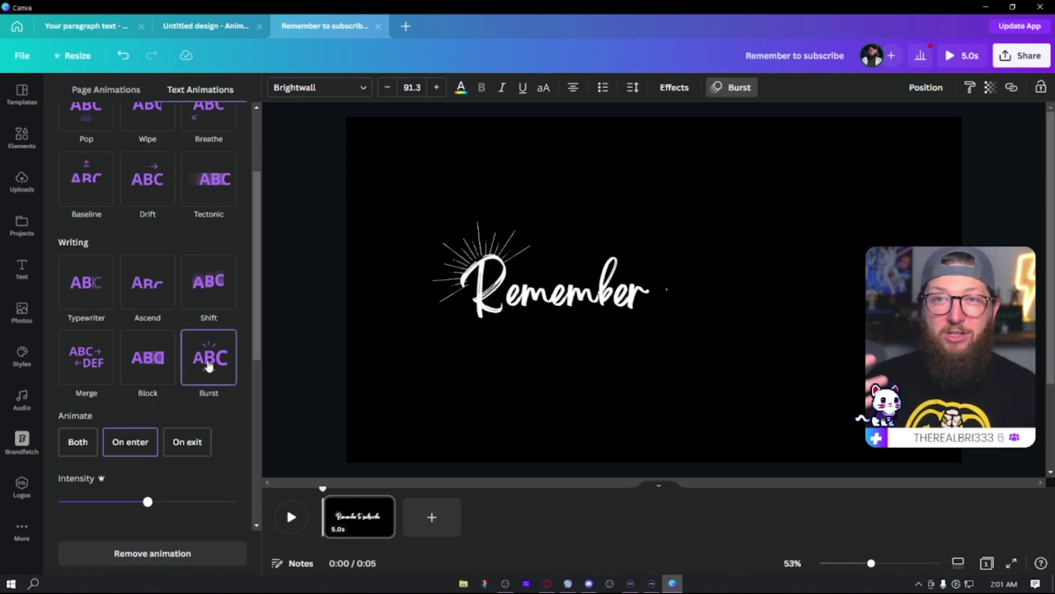
scroll(233, 479, down, 1)
click(201, 440)
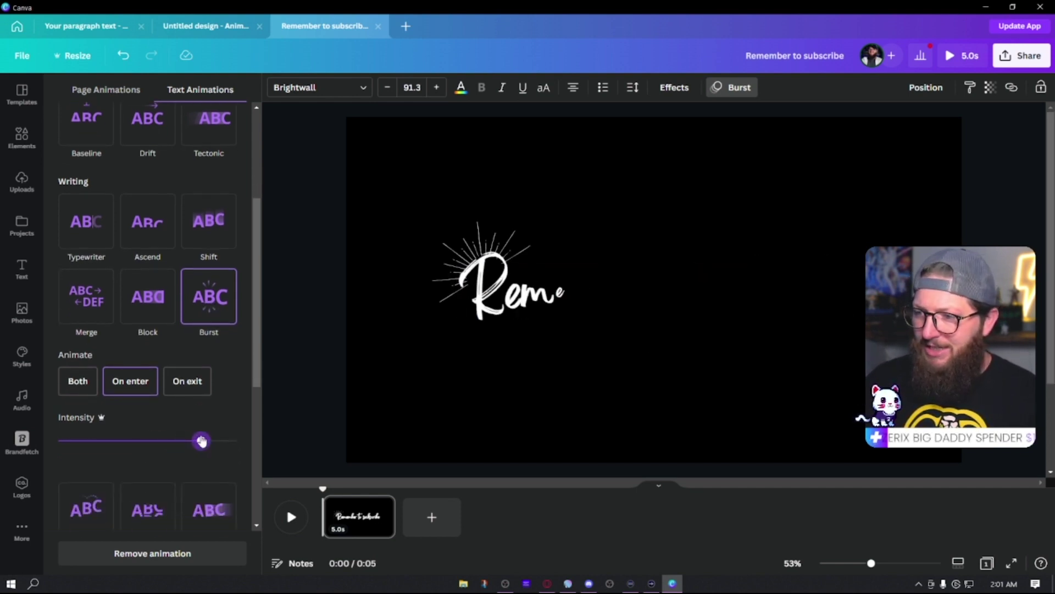
drag(196, 446, 110, 441)
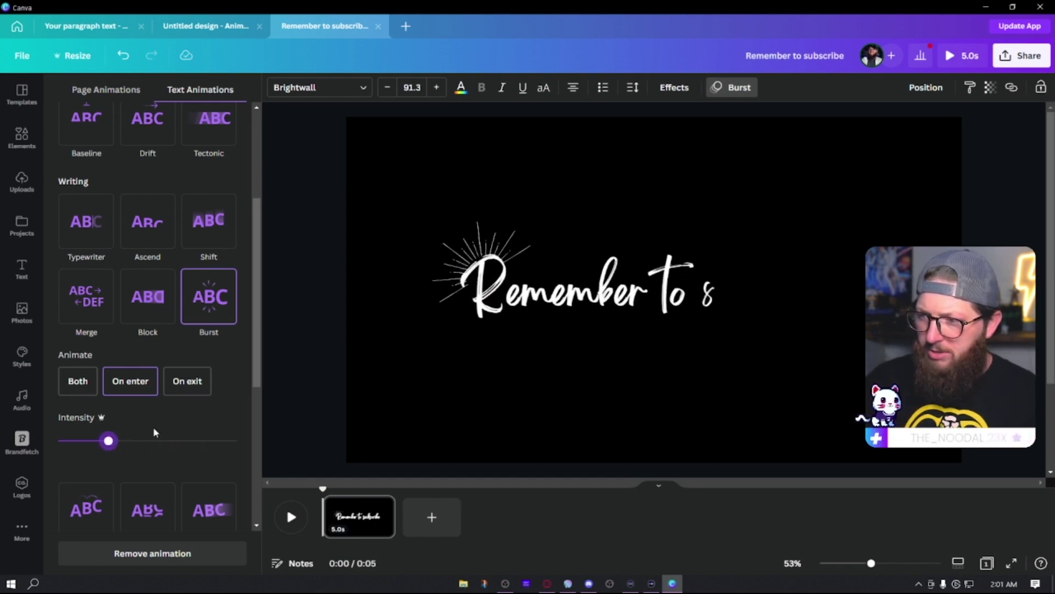
click(84, 383)
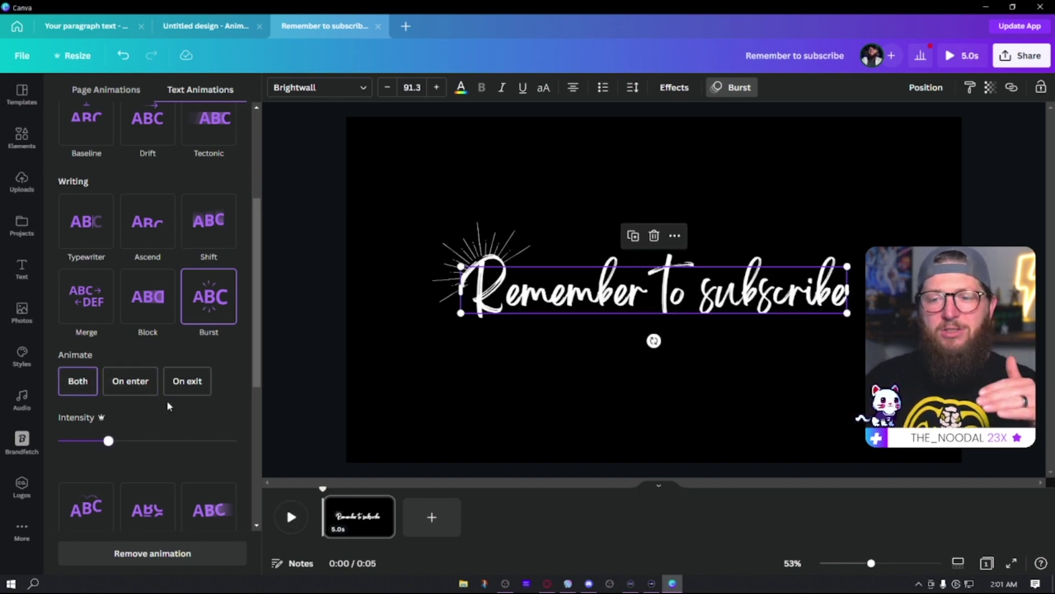
click(82, 382)
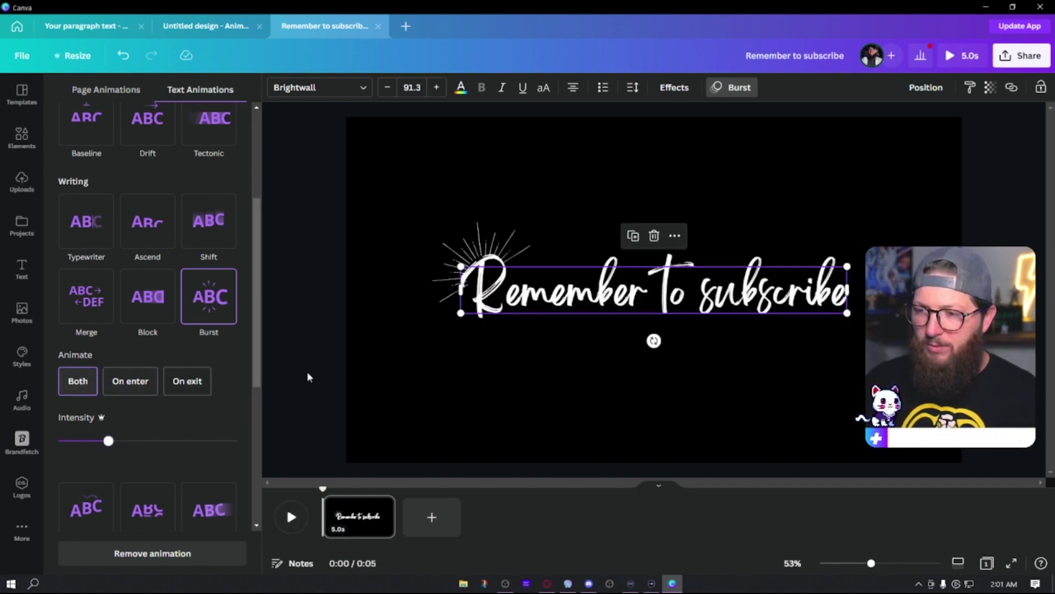
Apply the Pop element animation to the sunburst and return to the 'handdrawn line' results
click(486, 242)
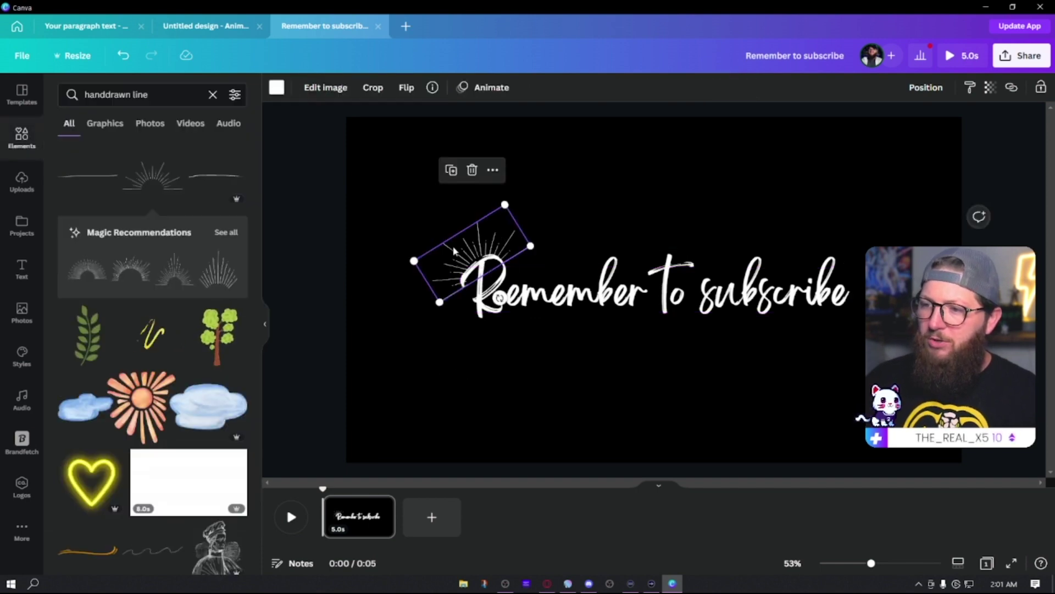
click(486, 87)
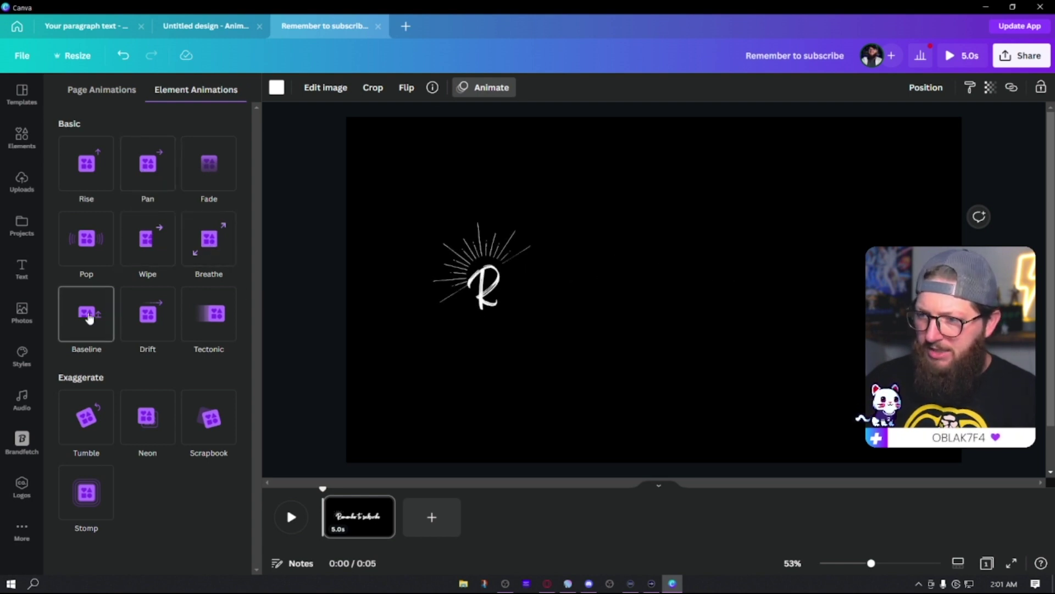
click(101, 248)
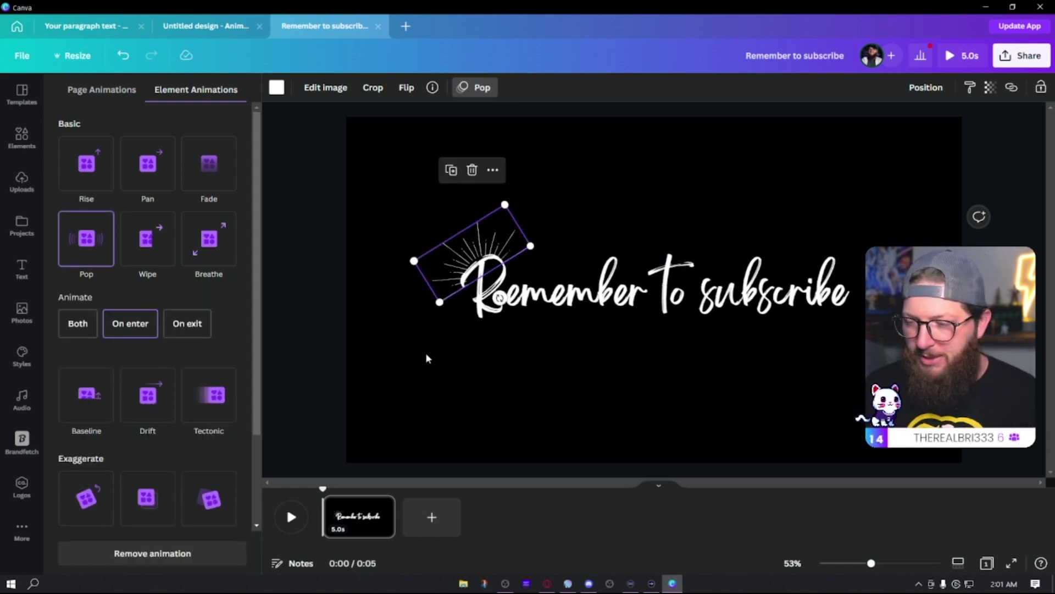
key(Escape)
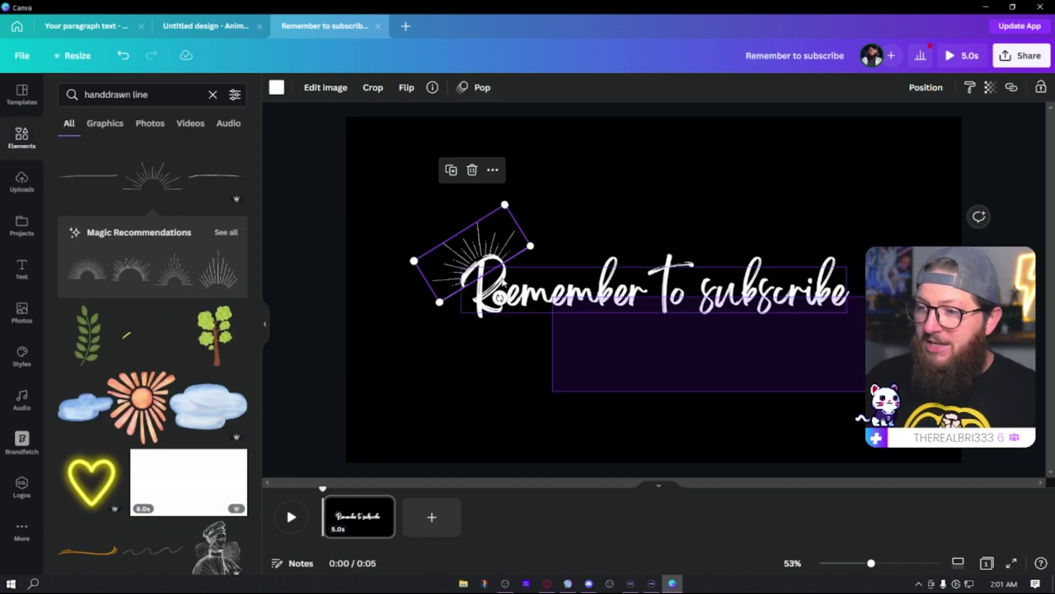
Group the sunburst and title, align the group to page middle and center, then preview
drag(497, 391, 637, 379)
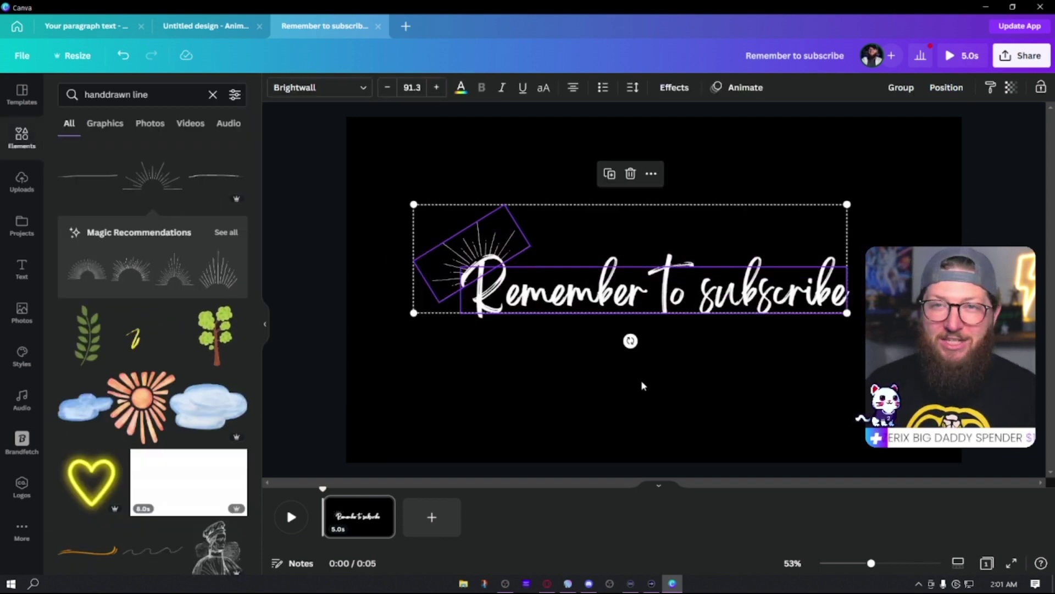
click(815, 394)
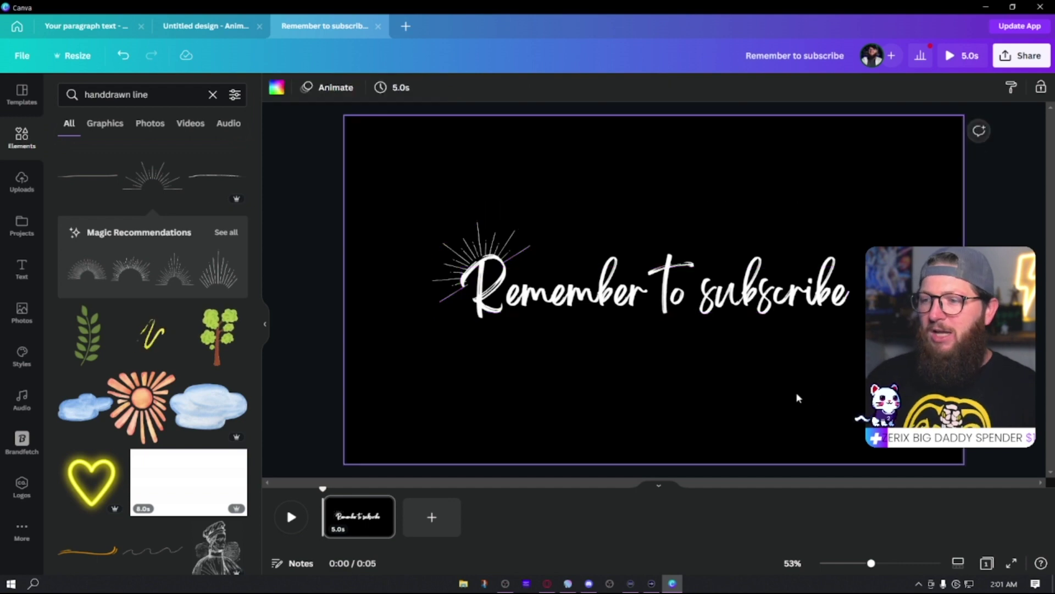
drag(845, 393, 399, 202)
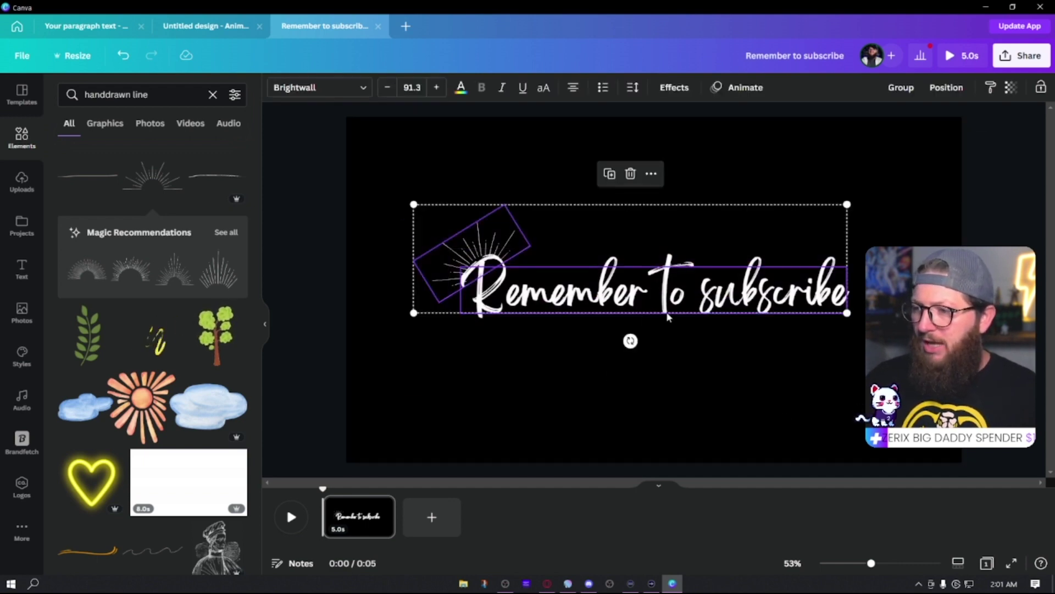
mouse_move(702, 298)
mouse_down()
mouse_move(718, 301)
mouse_move(690, 292)
mouse_up()
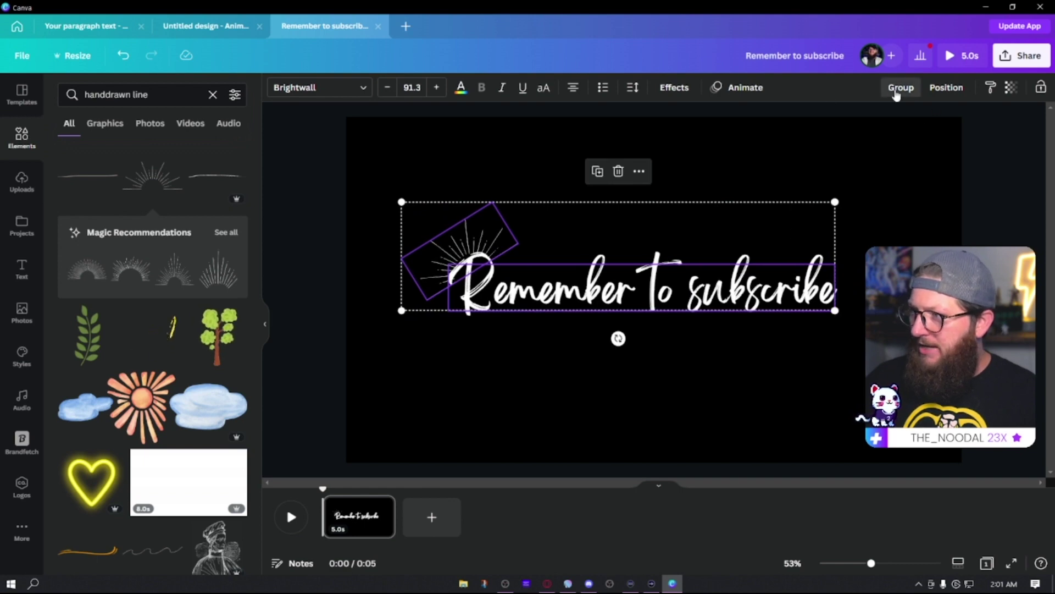
click(897, 91)
click(946, 88)
click(782, 197)
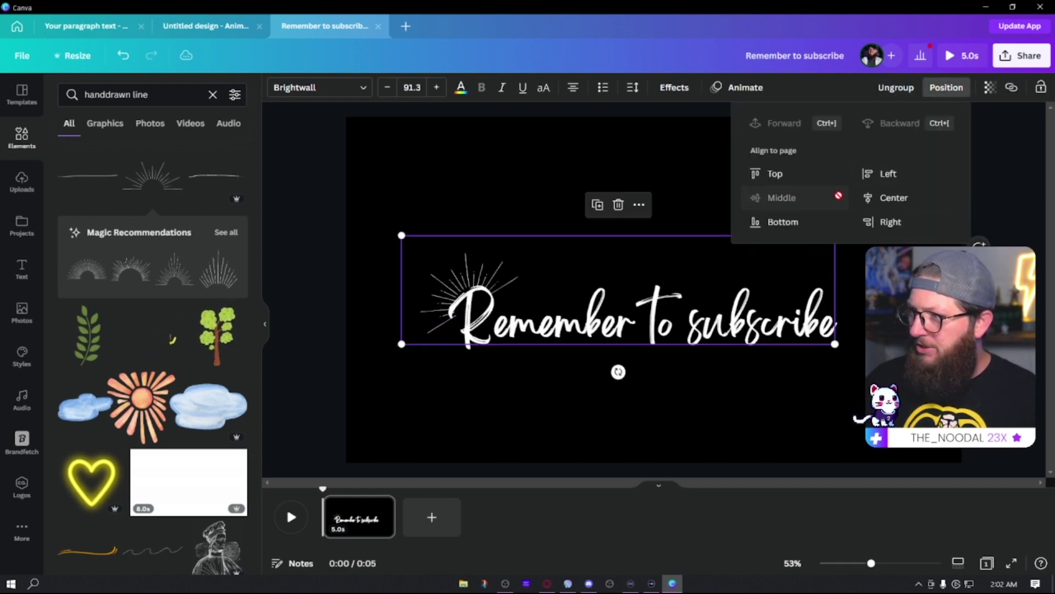
click(885, 199)
click(295, 538)
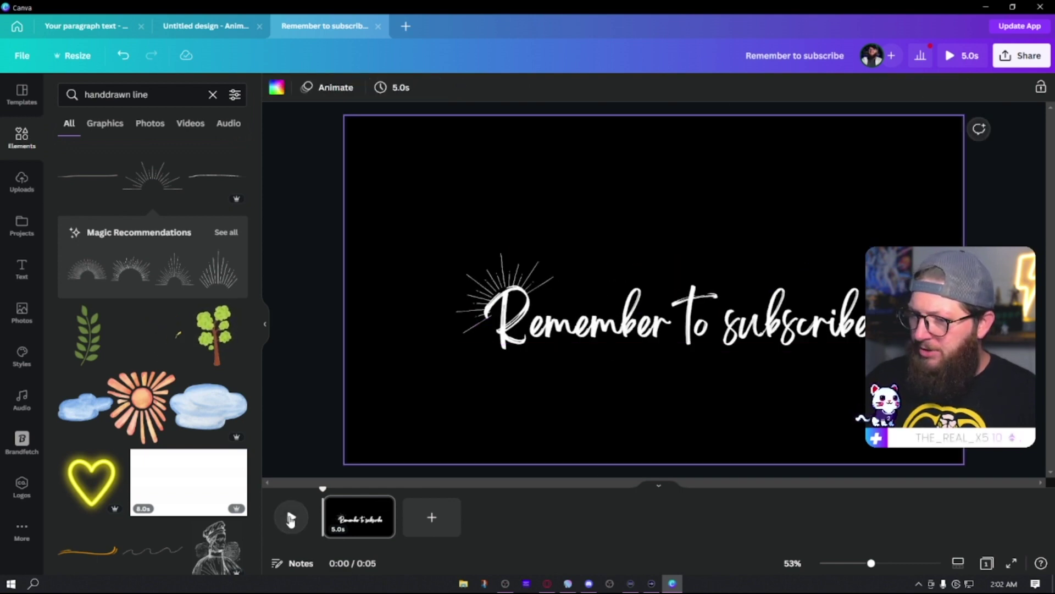
click(291, 519)
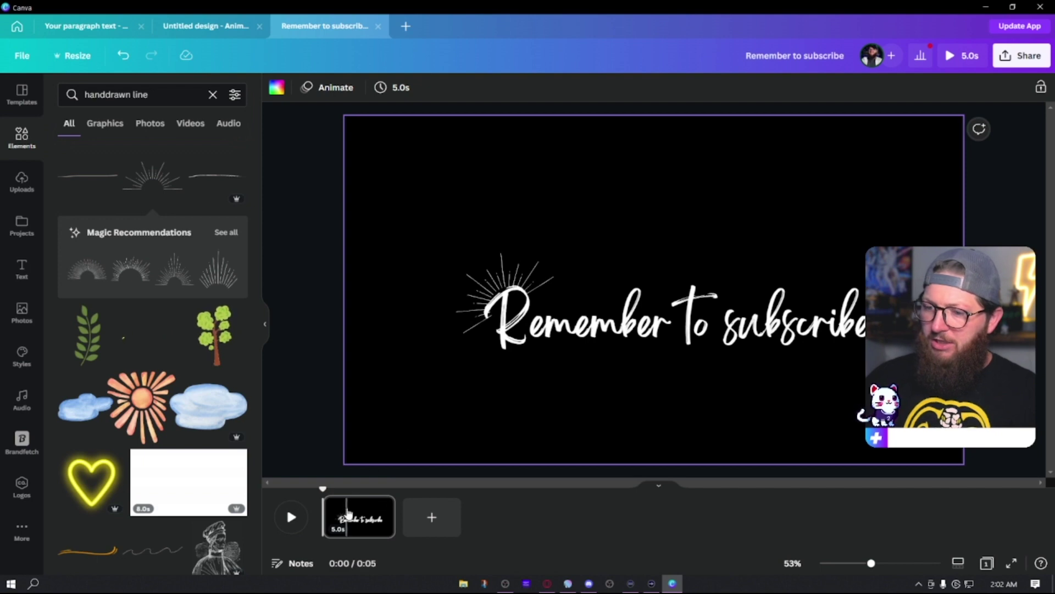
Ungroup the title and sunburst and set the sunburst's Pop animation to Both
click(522, 277)
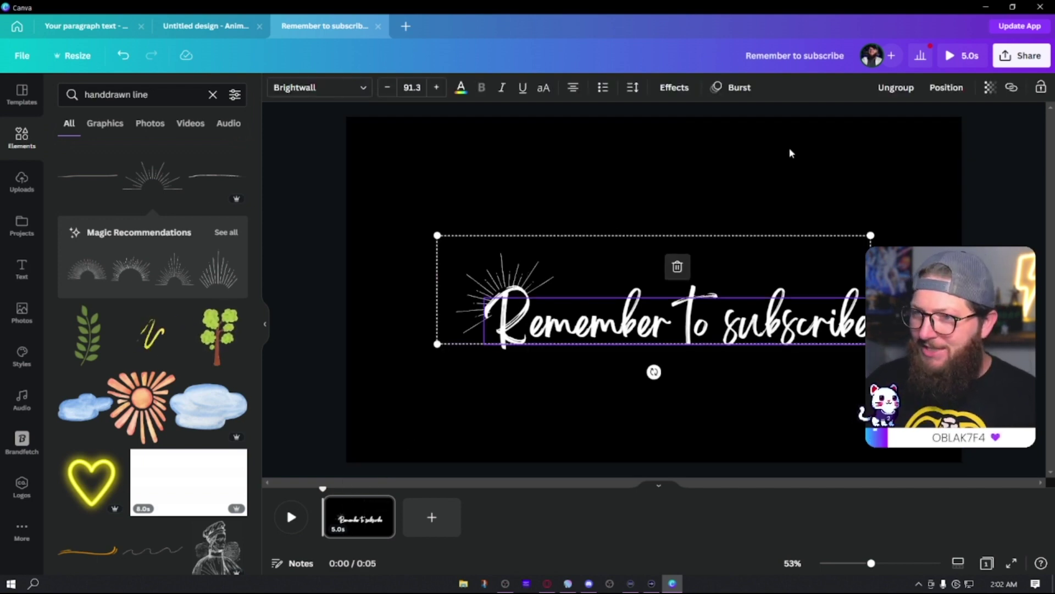
click(896, 88)
click(895, 176)
click(498, 319)
click(508, 258)
click(478, 88)
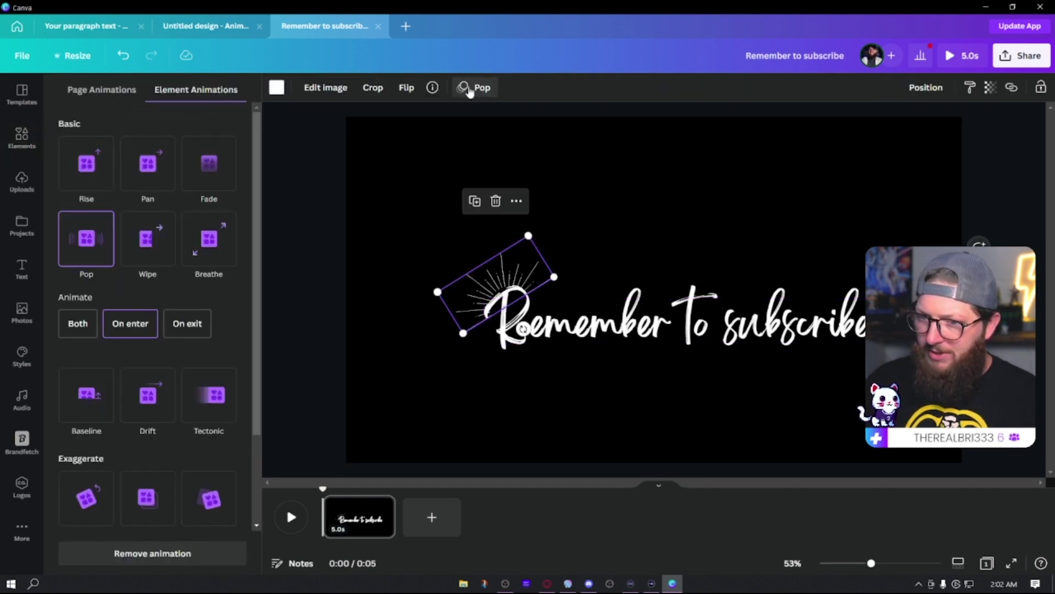
click(90, 331)
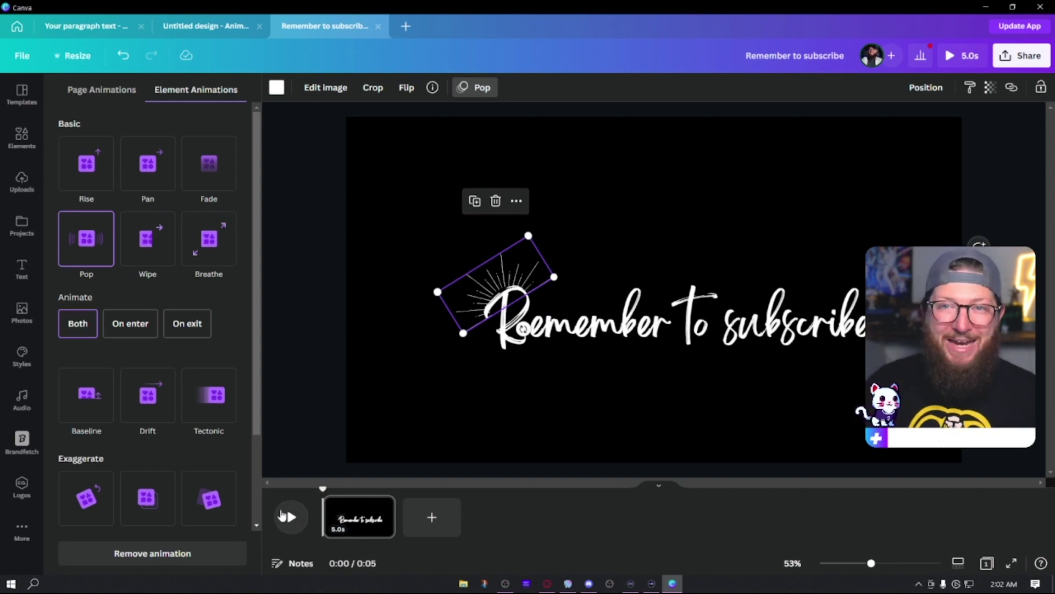
Regroup the sunburst with the title and preview the animation
shift+click(585, 334)
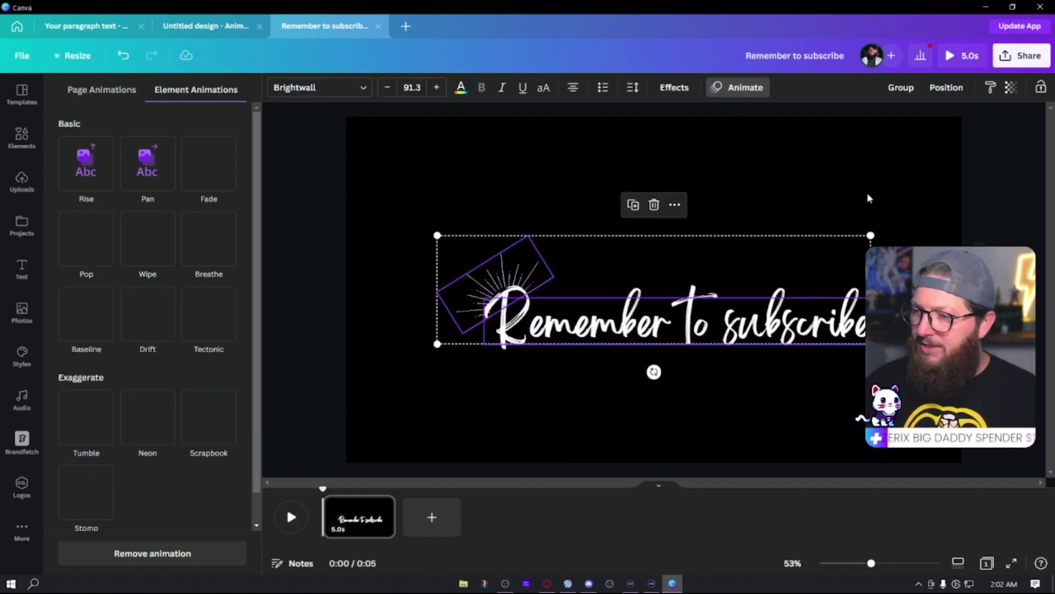
click(904, 87)
click(944, 88)
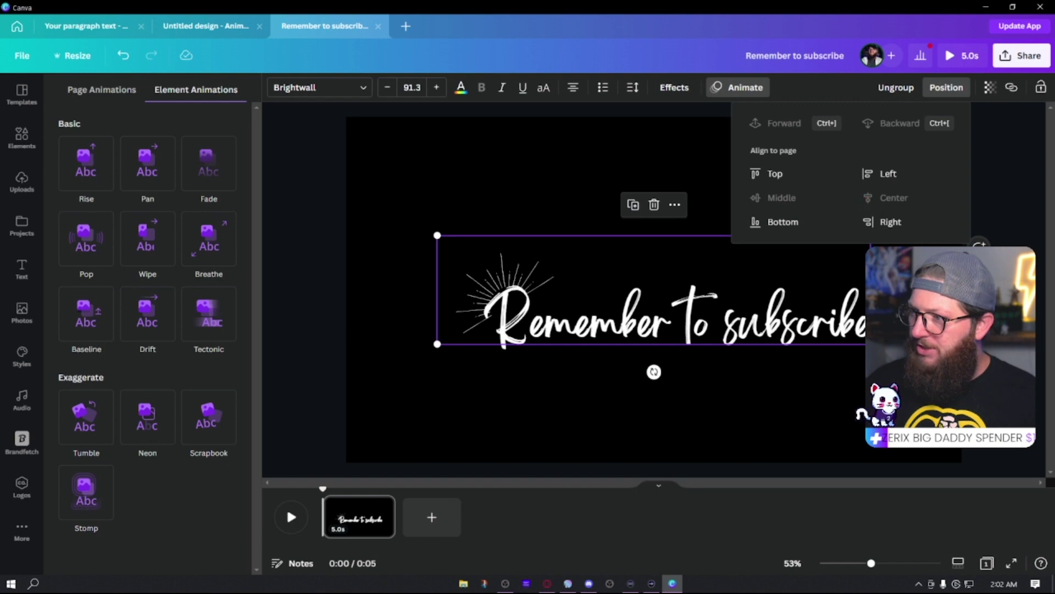
key(Escape)
key(Escape)
click(291, 516)
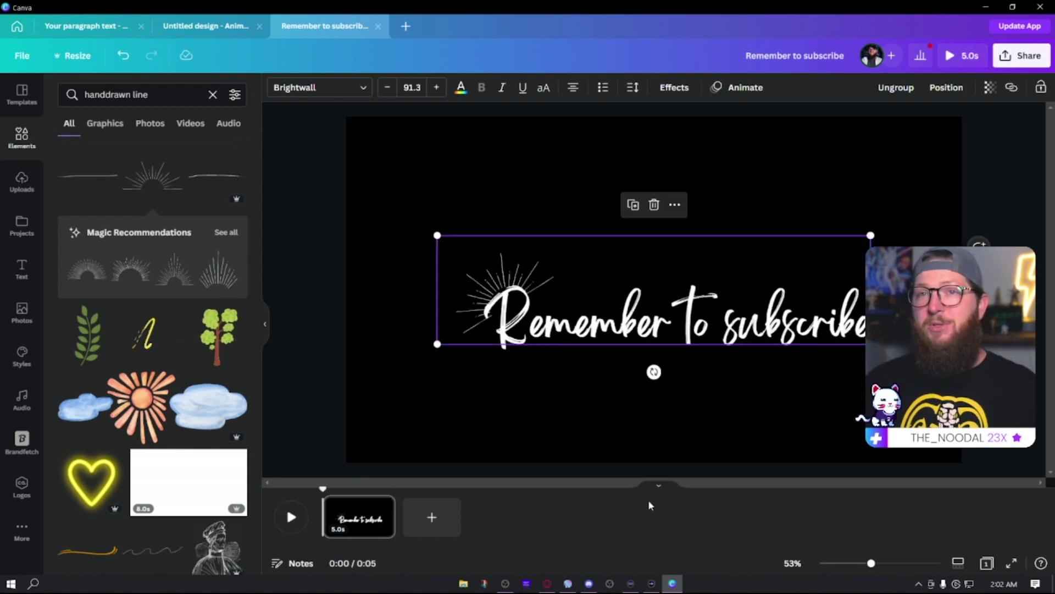
Duplicate the page, ungroup it, and change the new page's text to 'Check the merch shop'
click(742, 407)
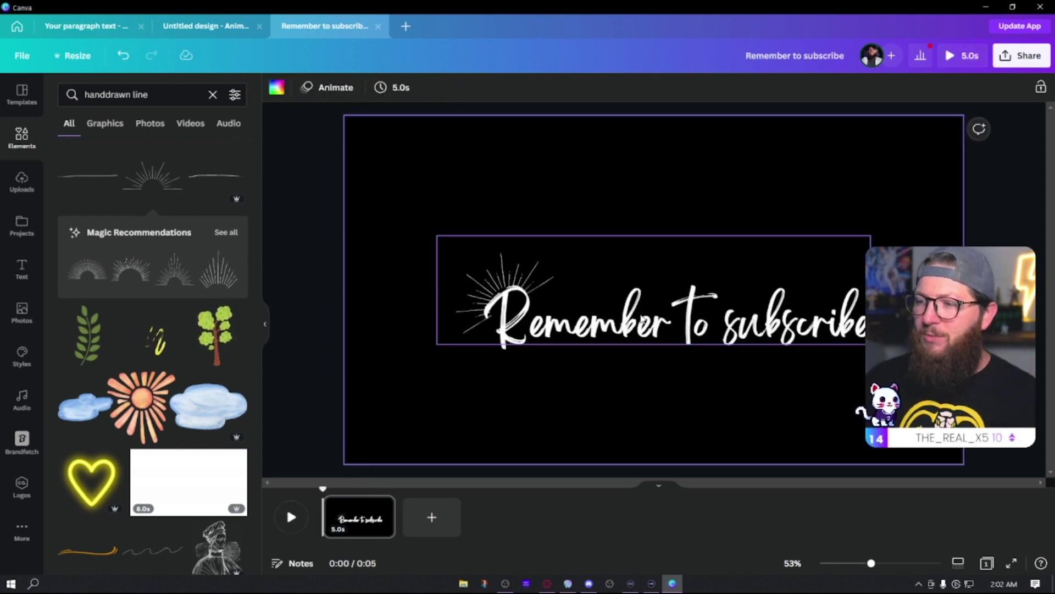
click(385, 511)
click(448, 341)
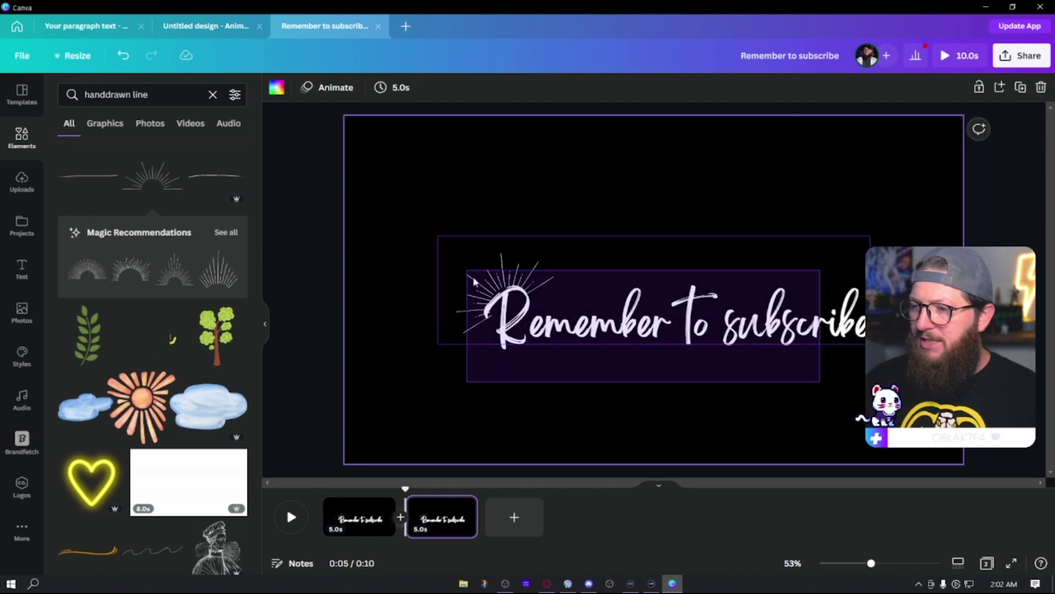
click(780, 336)
click(666, 335)
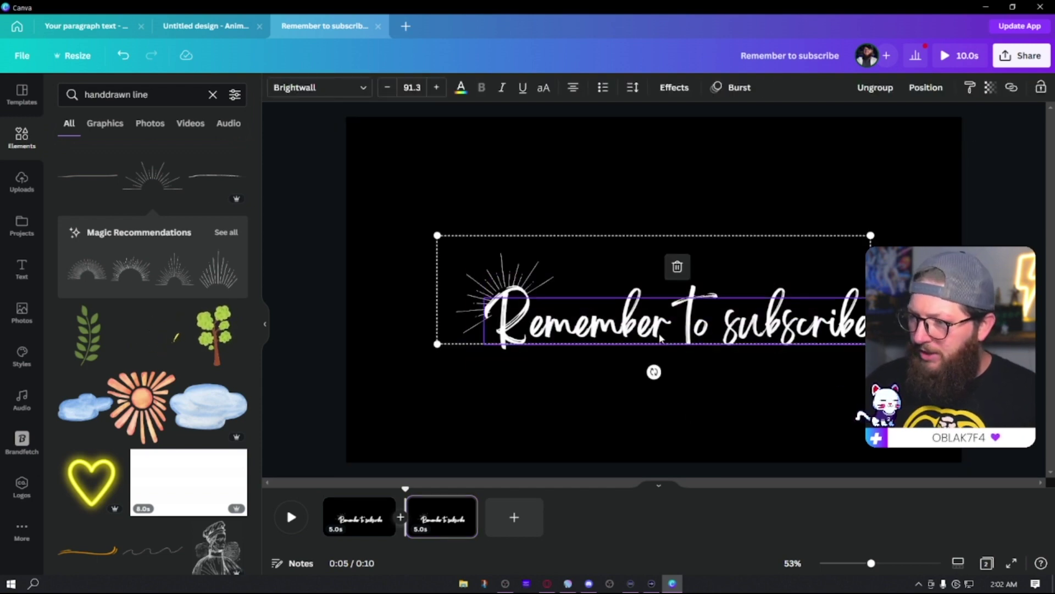
click(876, 91)
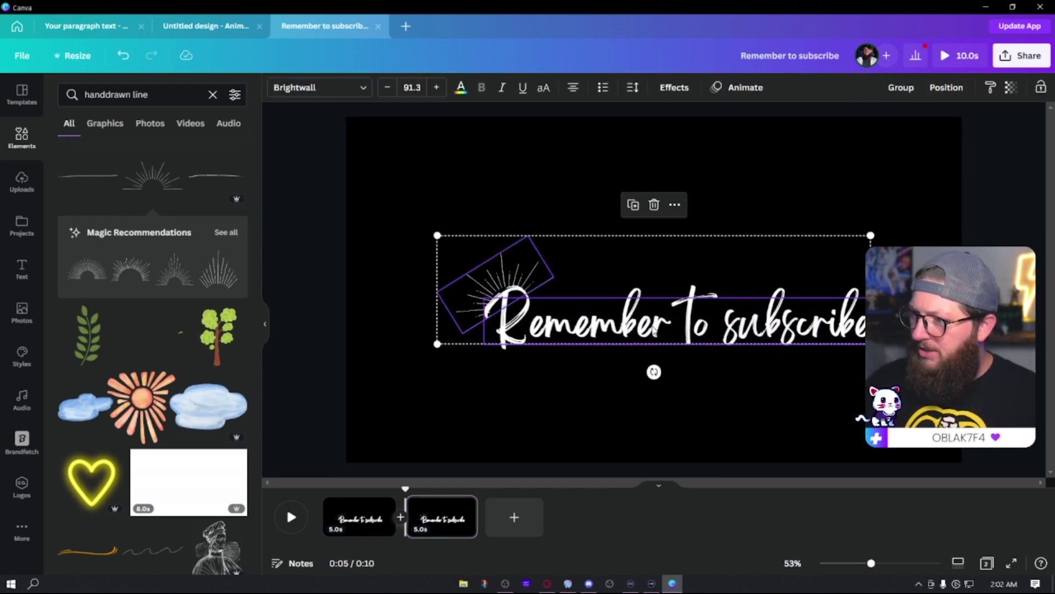
key(Return)
text(ch)
key(BackSpace)
key(BackSpace)
text(Check)
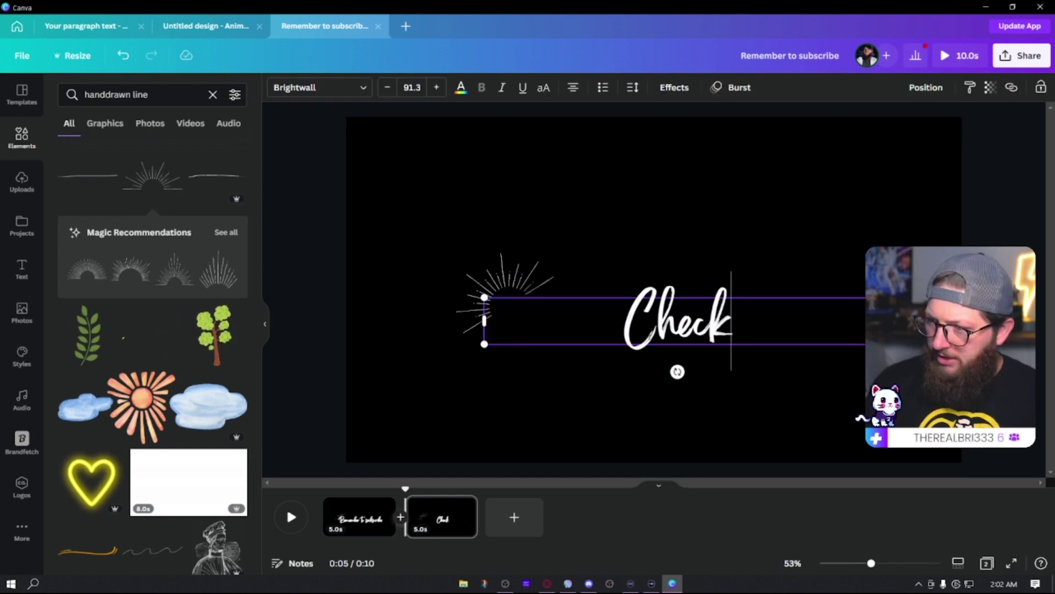
text( the merch shop)
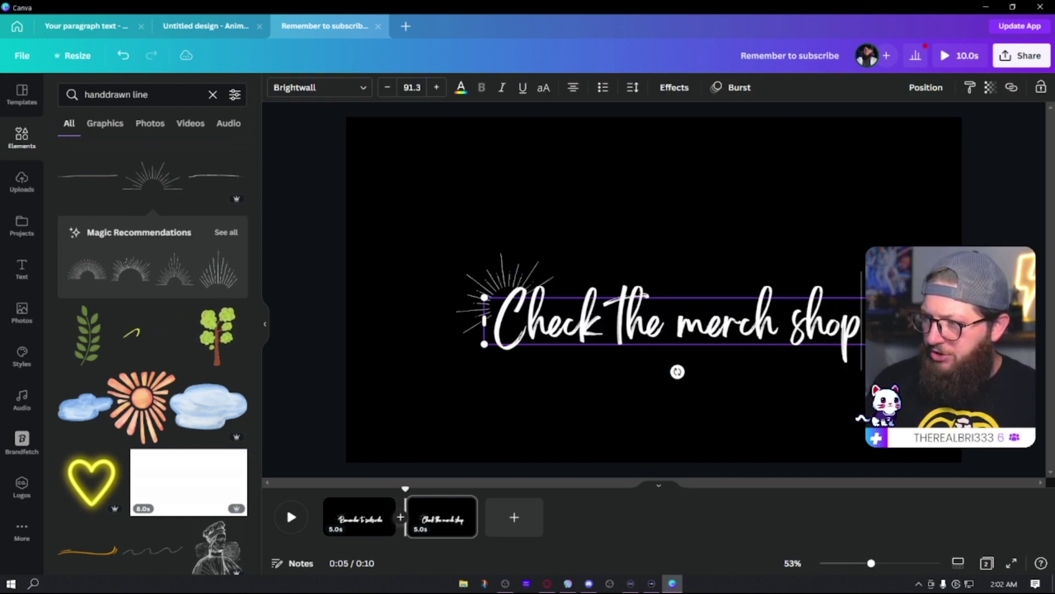
click(786, 417)
Resize the sunburst, move it beside the new text, and preview the animation
click(543, 267)
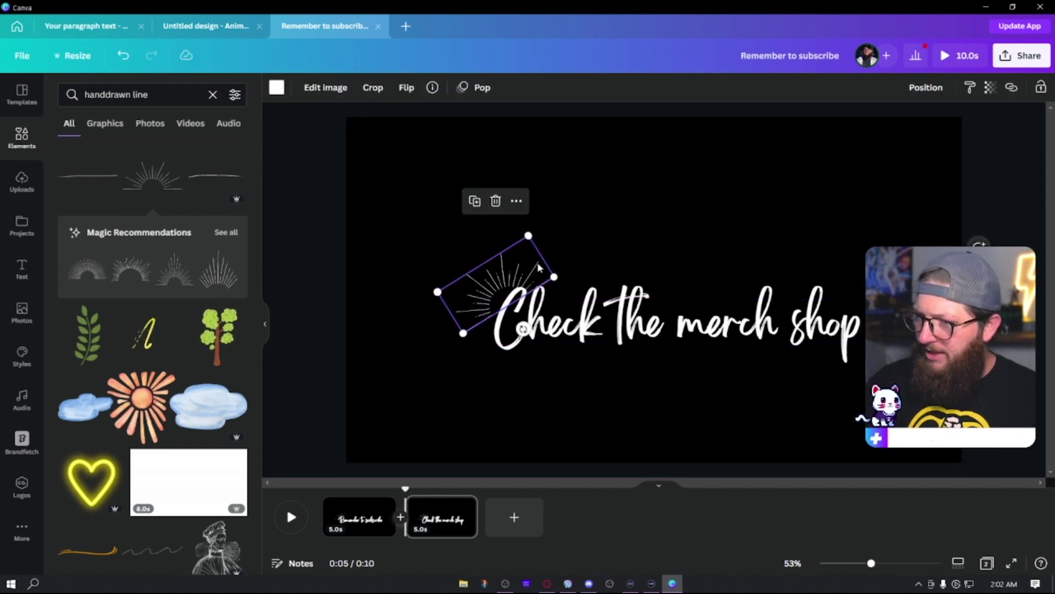
drag(526, 235, 512, 255)
drag(434, 288, 484, 301)
click(515, 297)
click(515, 278)
click(516, 279)
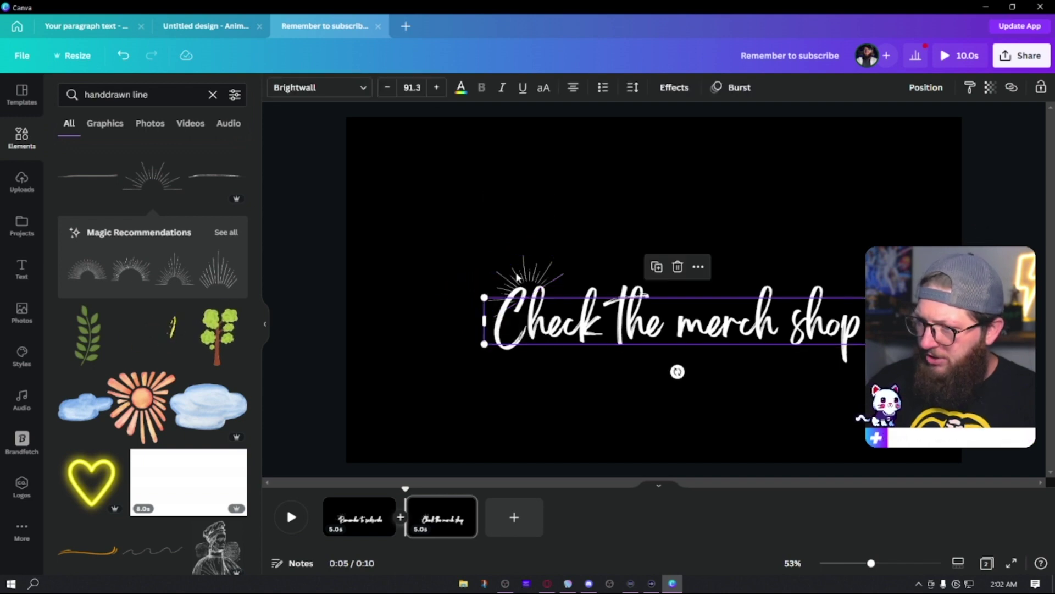
click(522, 269)
drag(519, 267, 503, 271)
click(785, 418)
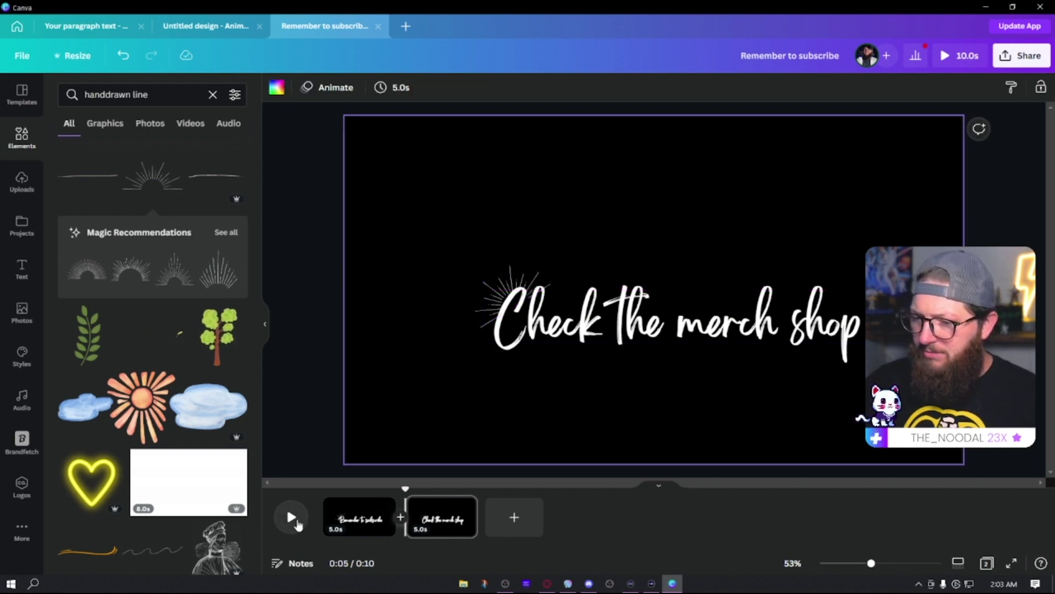
click(292, 518)
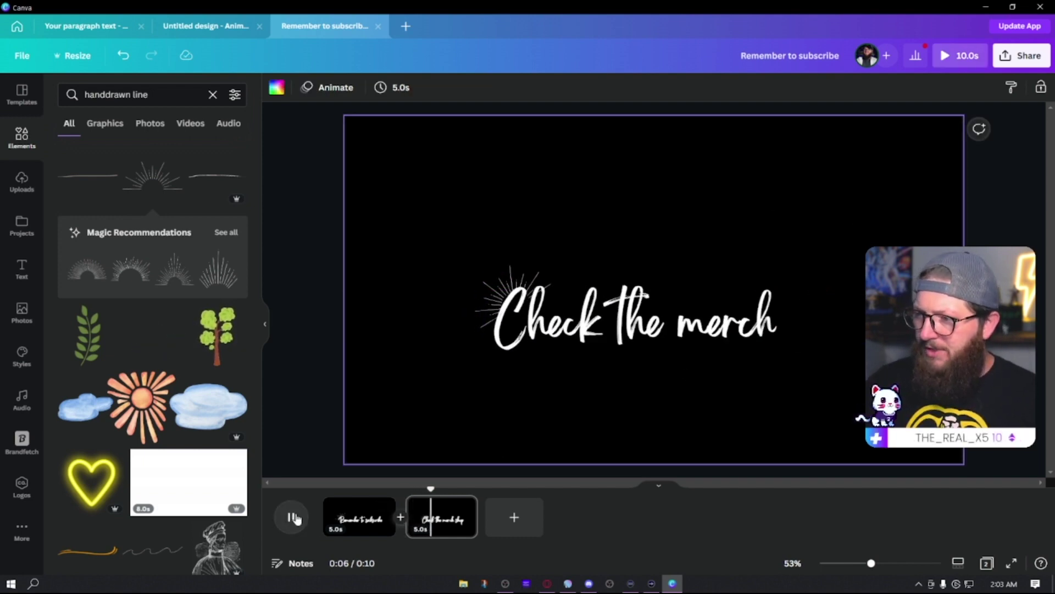
click(294, 518)
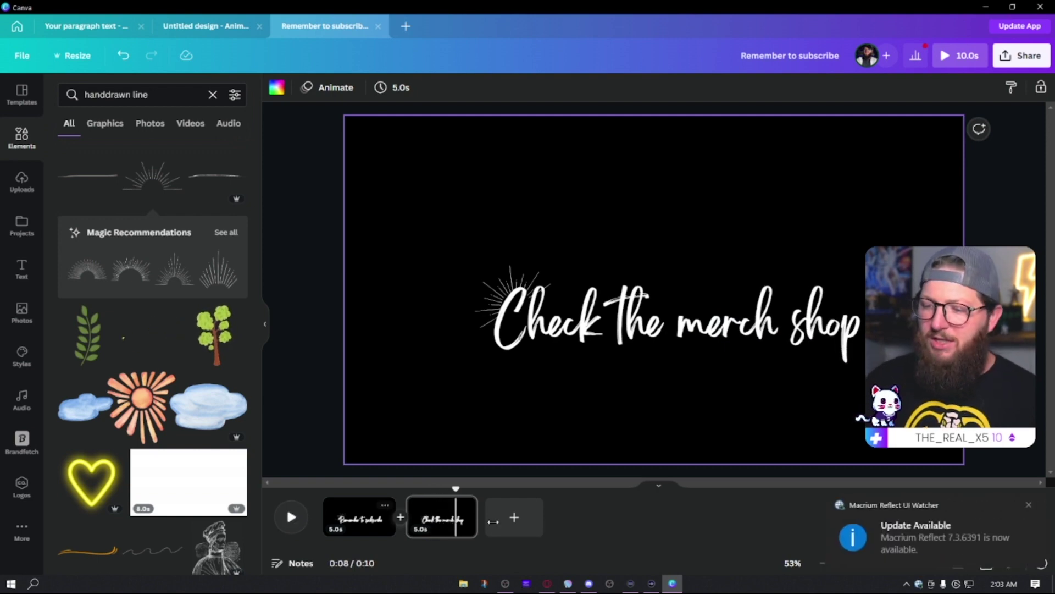
Download only Page 1 of the design as an MP4 Video, then dismiss the upload popup
click(1033, 59)
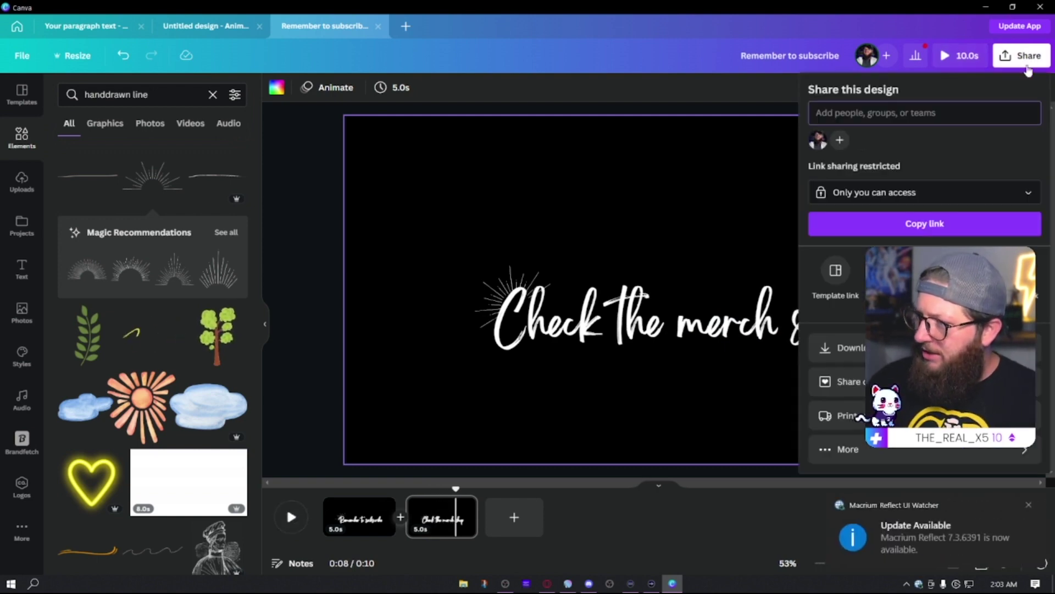
click(838, 347)
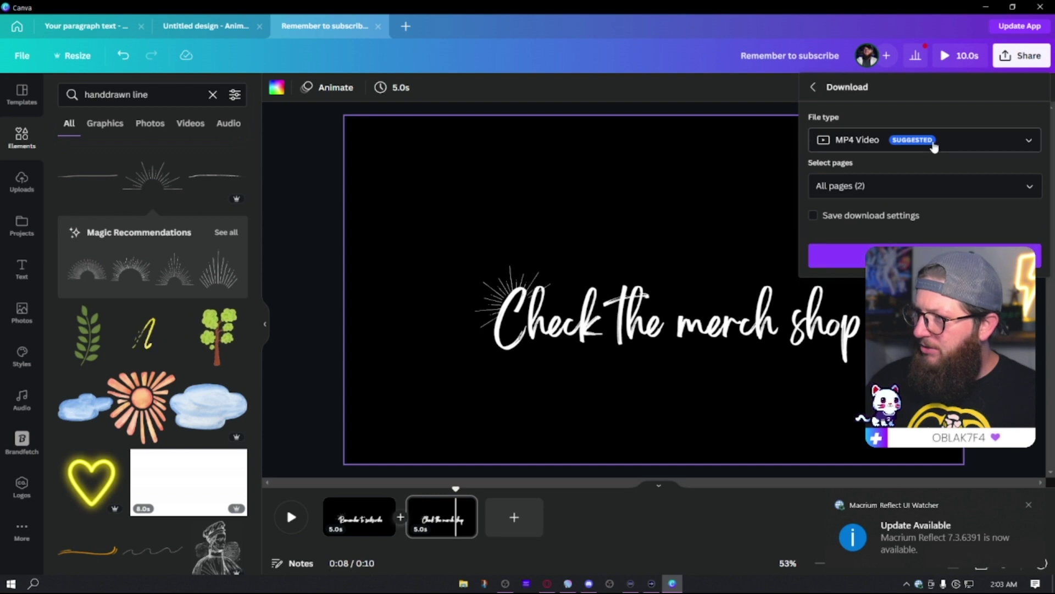
click(920, 190)
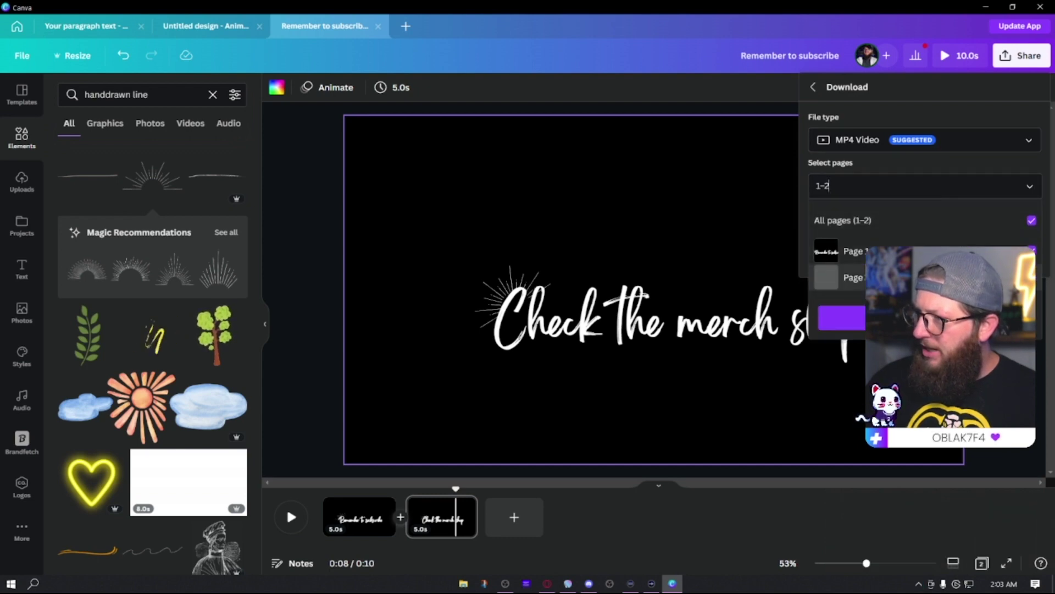
click(965, 147)
click(973, 144)
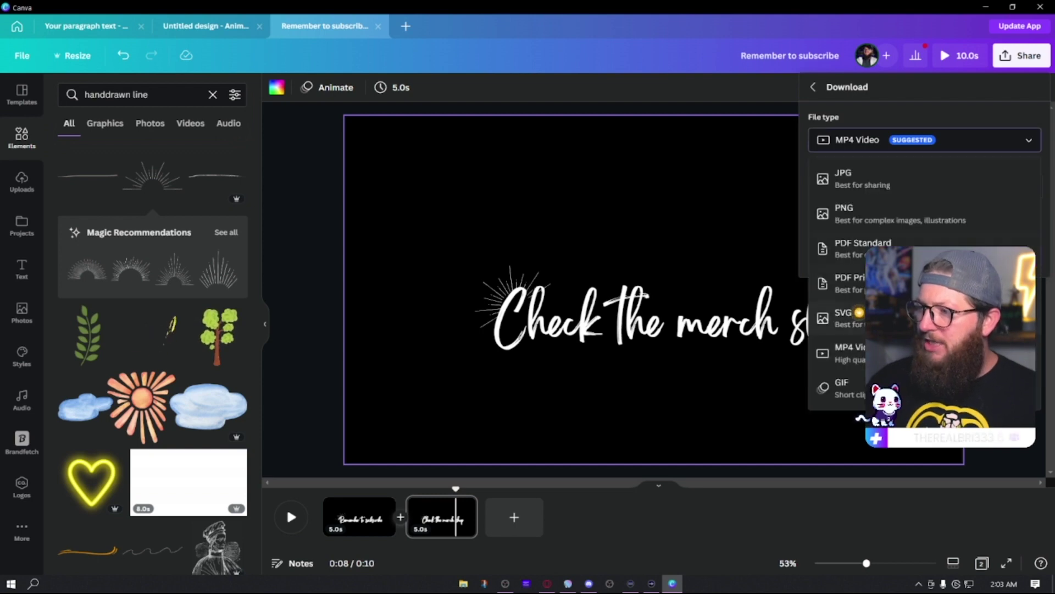
click(880, 141)
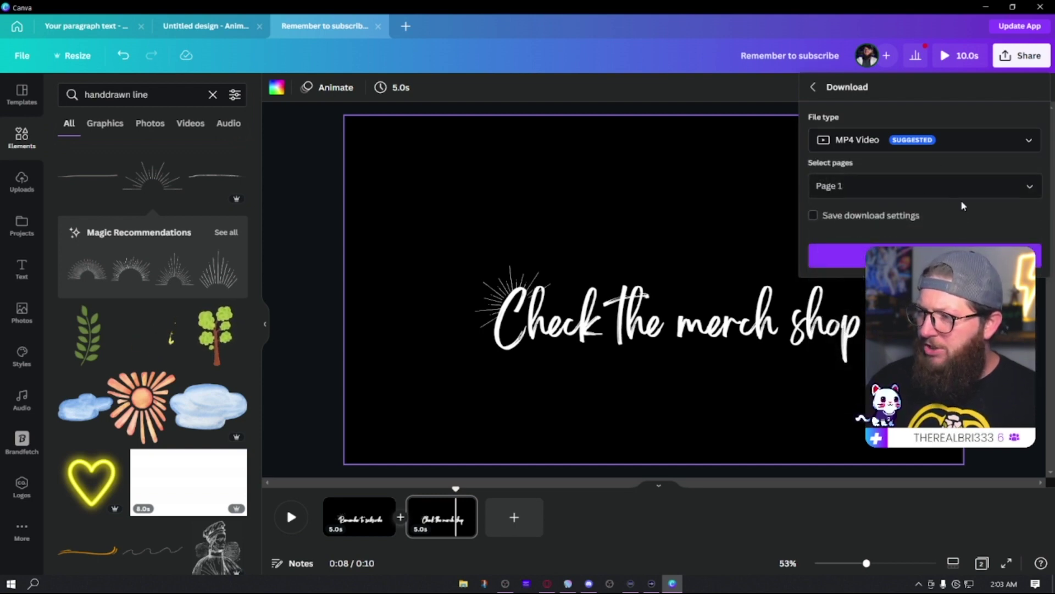
click(838, 256)
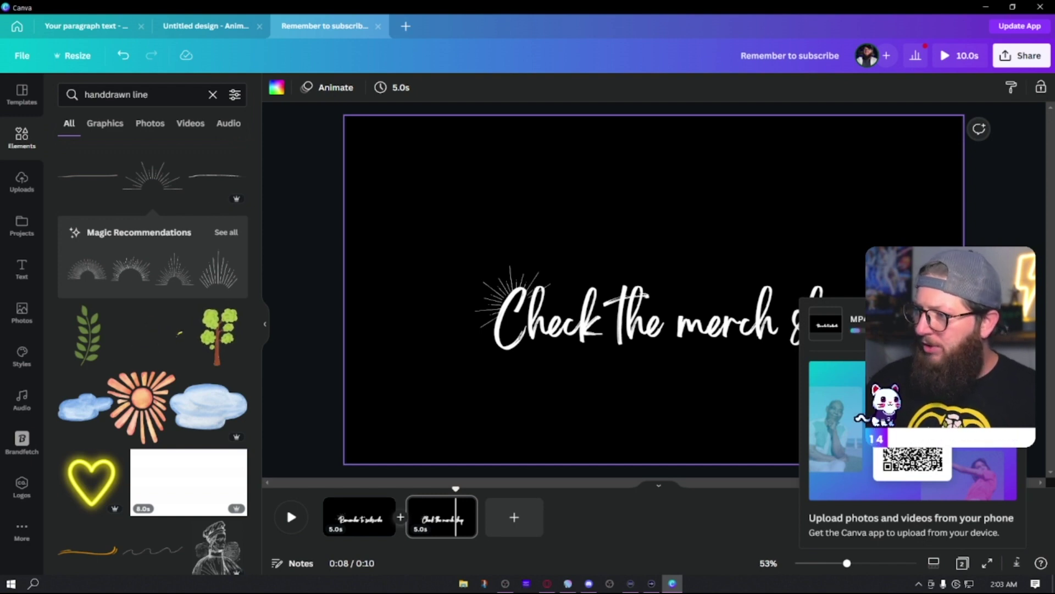
click(523, 82)
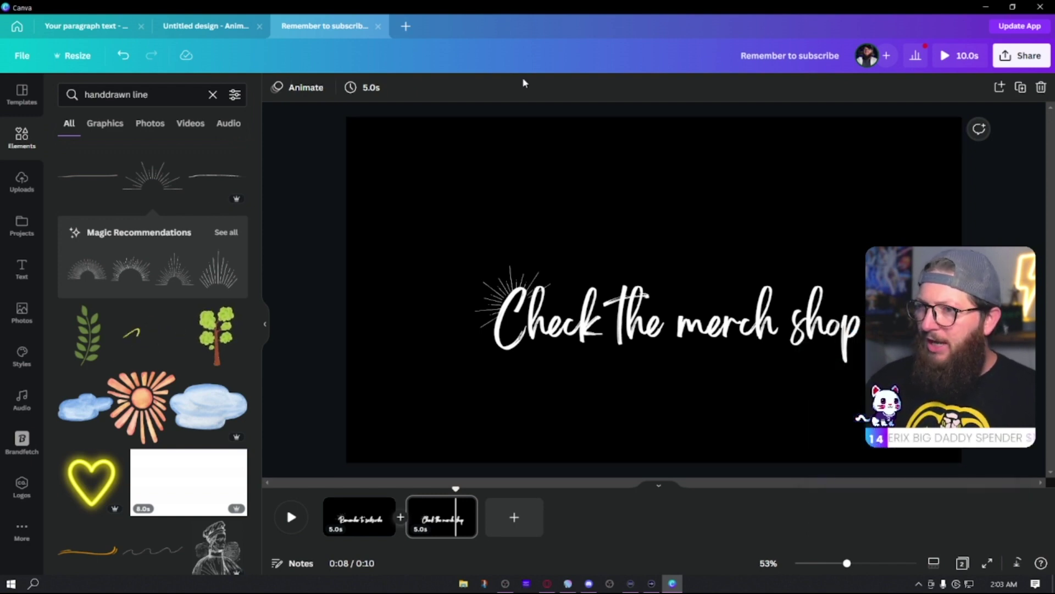
click(408, 26)
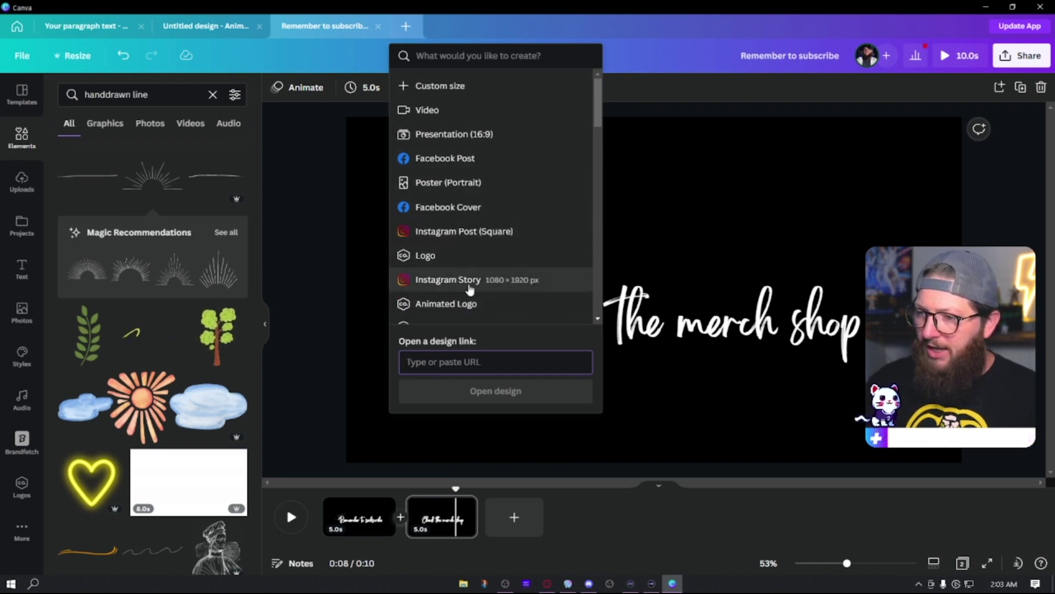
Create a new 1920×1080 video design with a black background, then return to the Remember to subscribe design
scroll(478, 264, down, 2)
scroll(479, 250, up, 3)
click(444, 112)
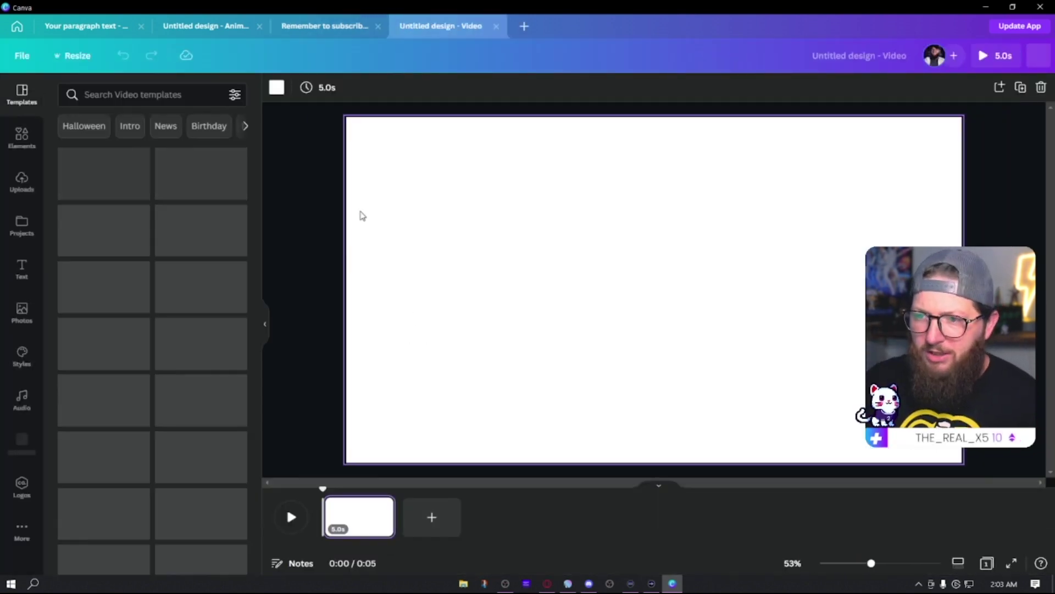
click(276, 89)
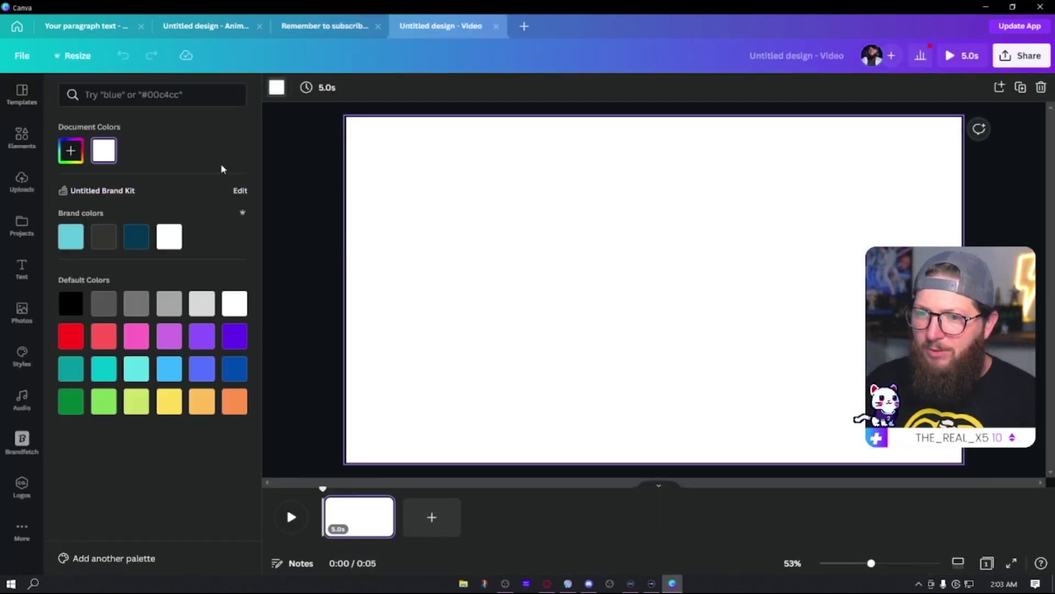
click(75, 304)
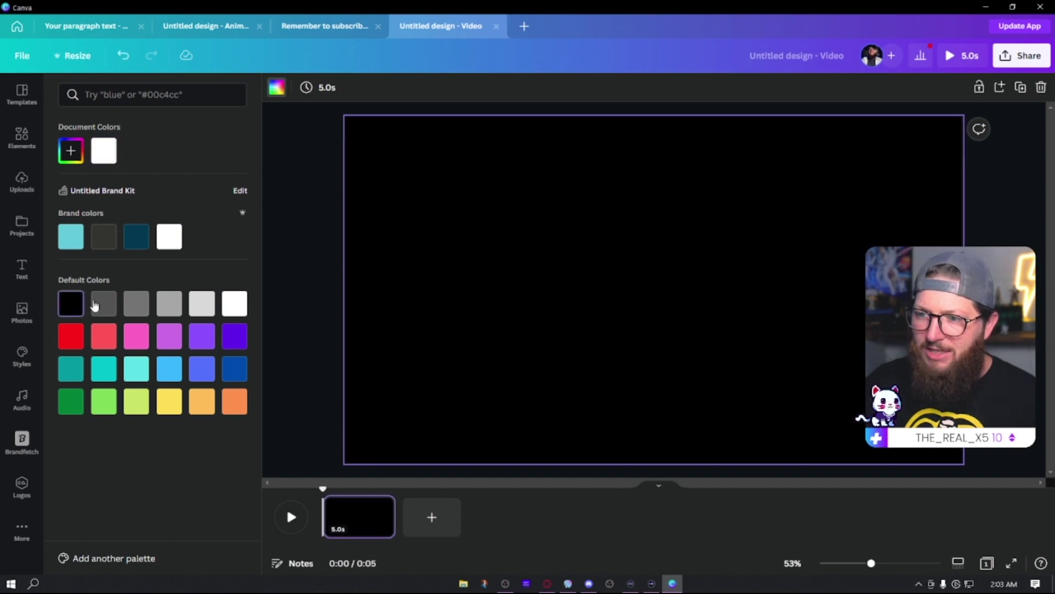
click(328, 29)
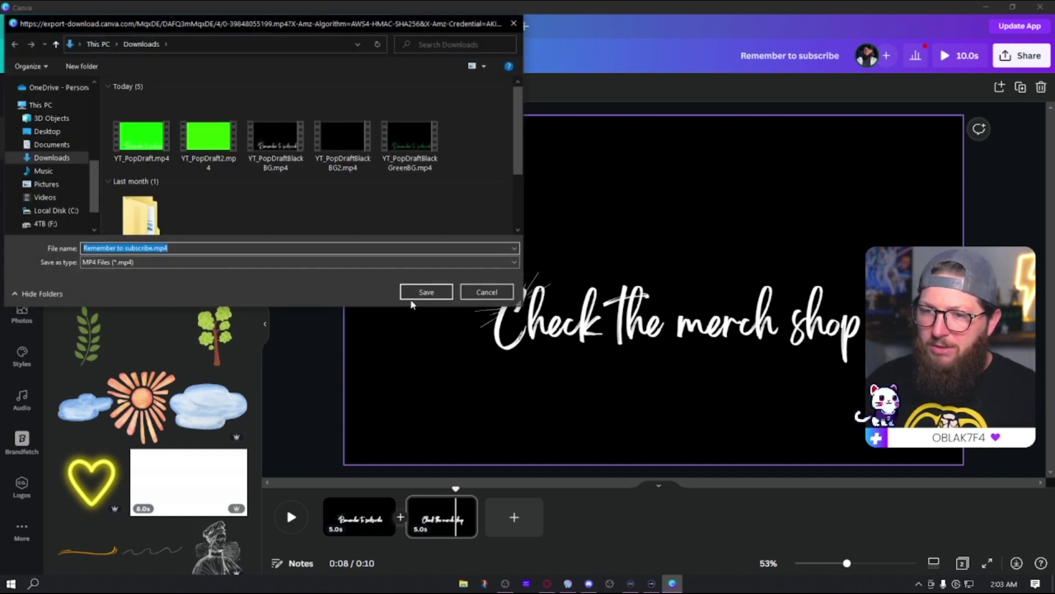
Save 'Remember to subscribe.mp4' to Downloads and select the merch page's text and sunburst
click(416, 292)
click(644, 324)
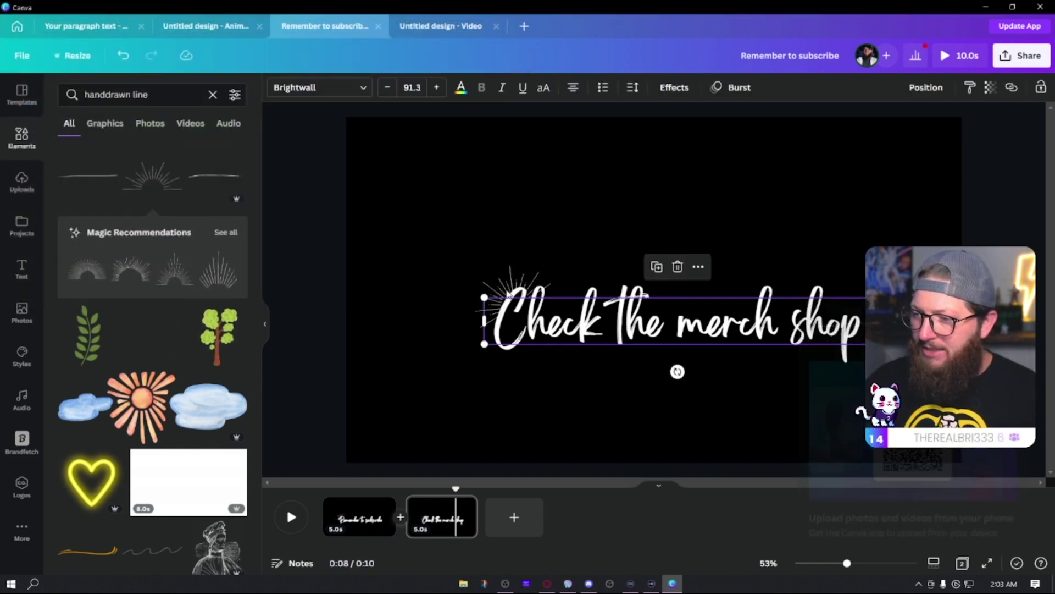
click(403, 273)
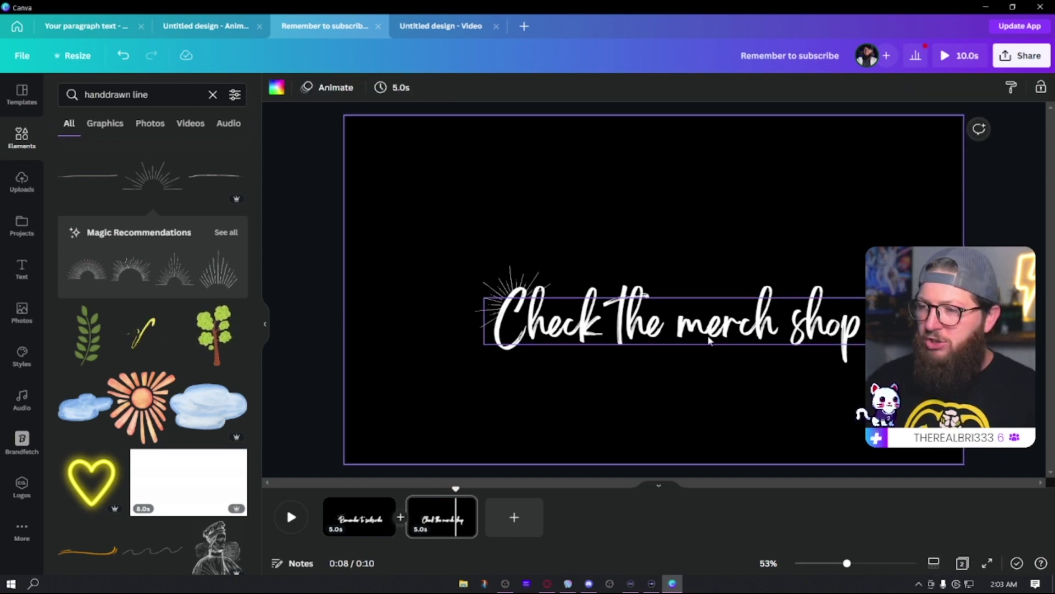
click(728, 324)
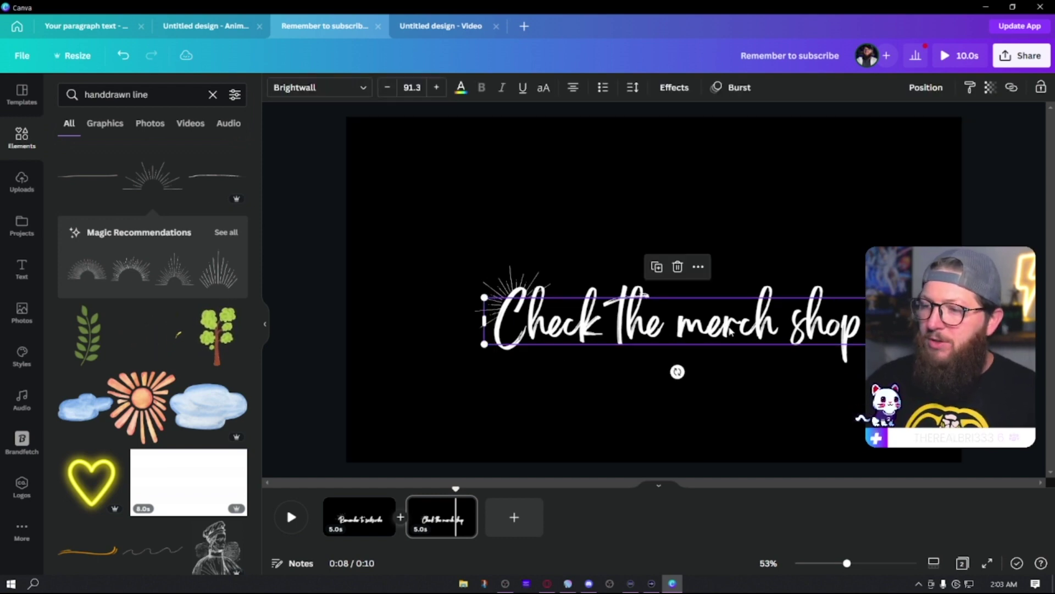
click(514, 269)
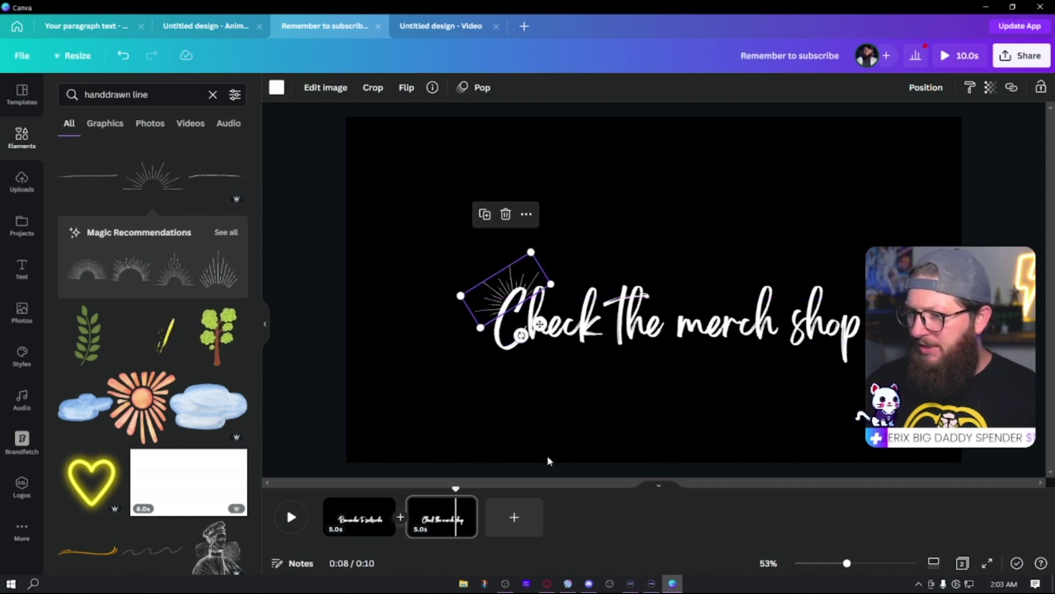
Move the Remember to subscribe text group slightly higher on the first page
click(365, 531)
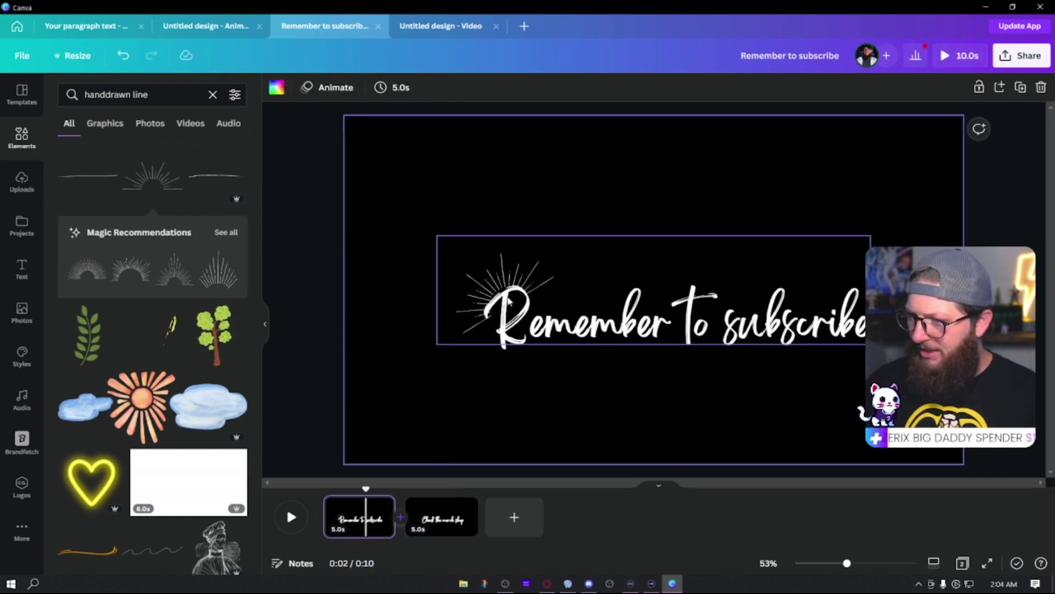
drag(667, 337, 650, 314)
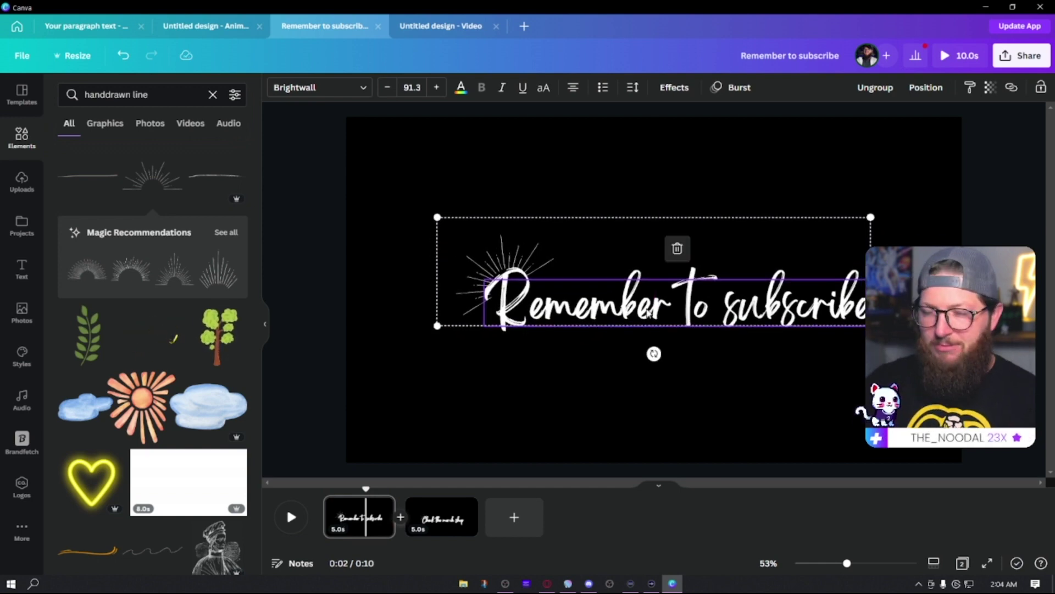
click(764, 435)
click(649, 299)
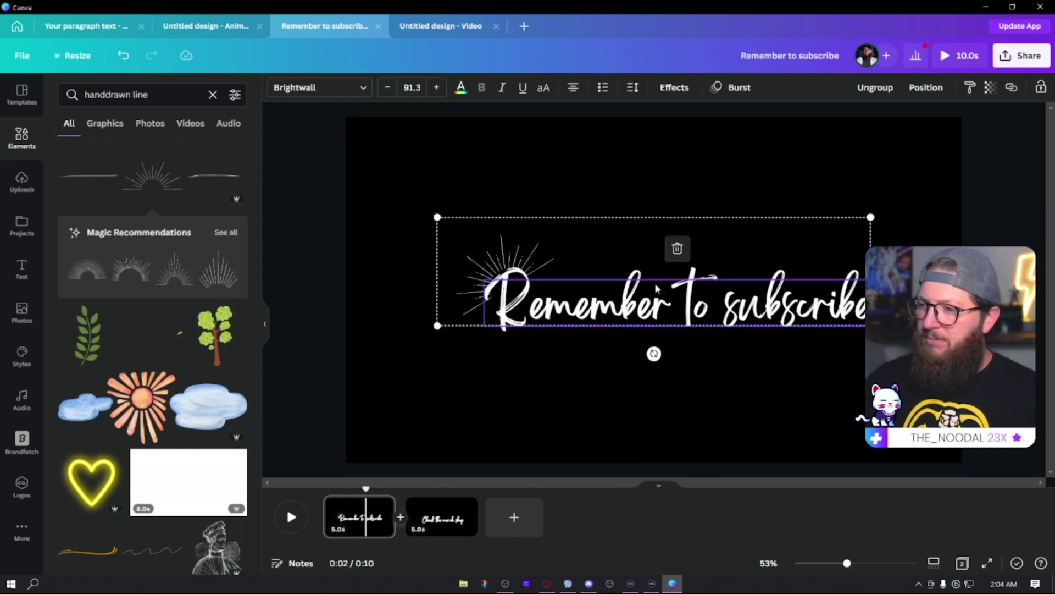
Switch the page background to bright green #00FF21, revert it to black, and select the whole text group
click(547, 354)
click(277, 88)
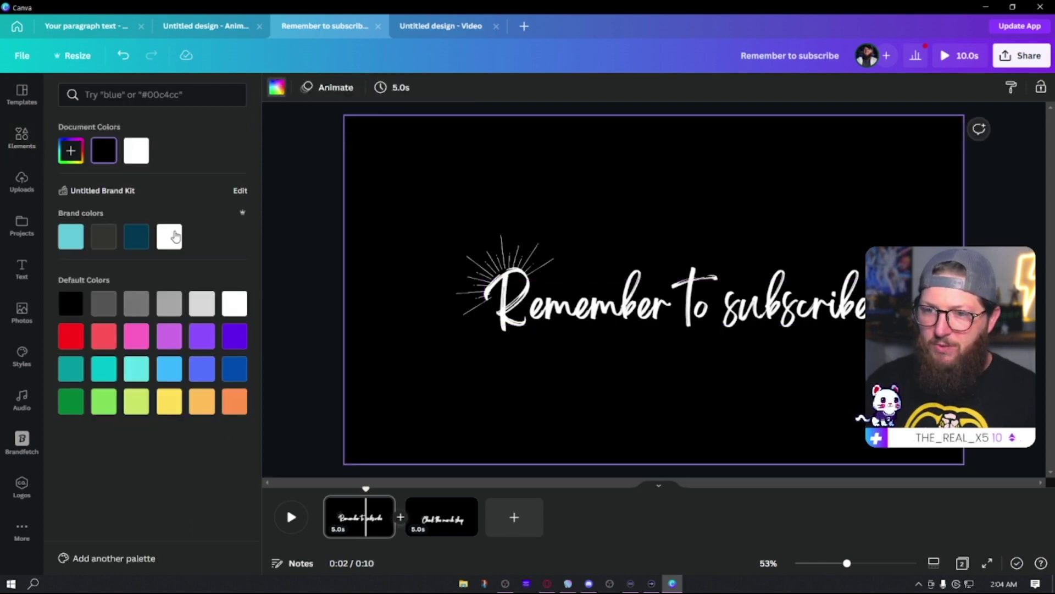
click(71, 152)
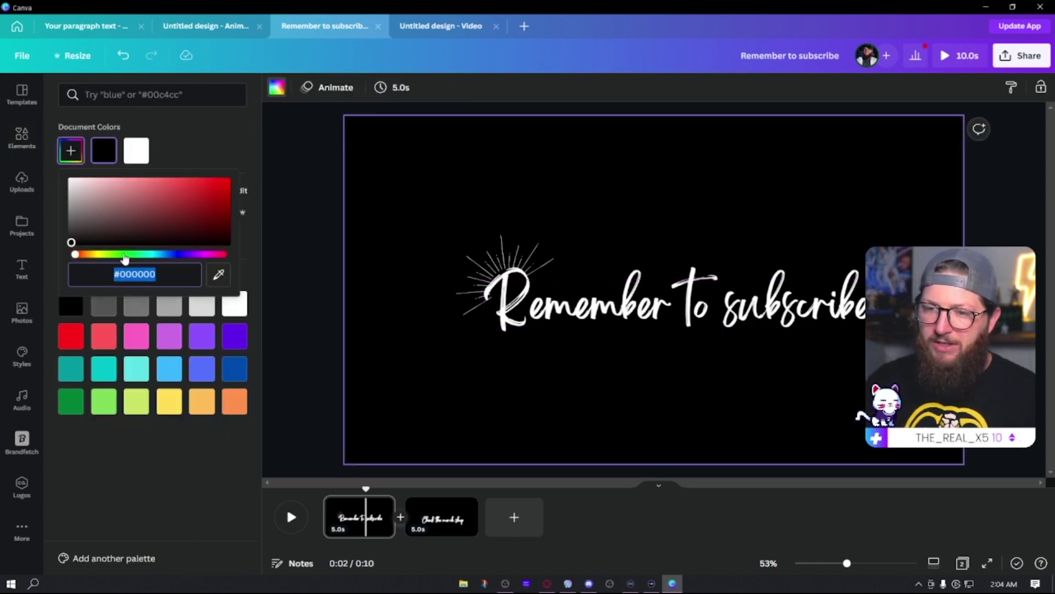
click(128, 255)
click(227, 182)
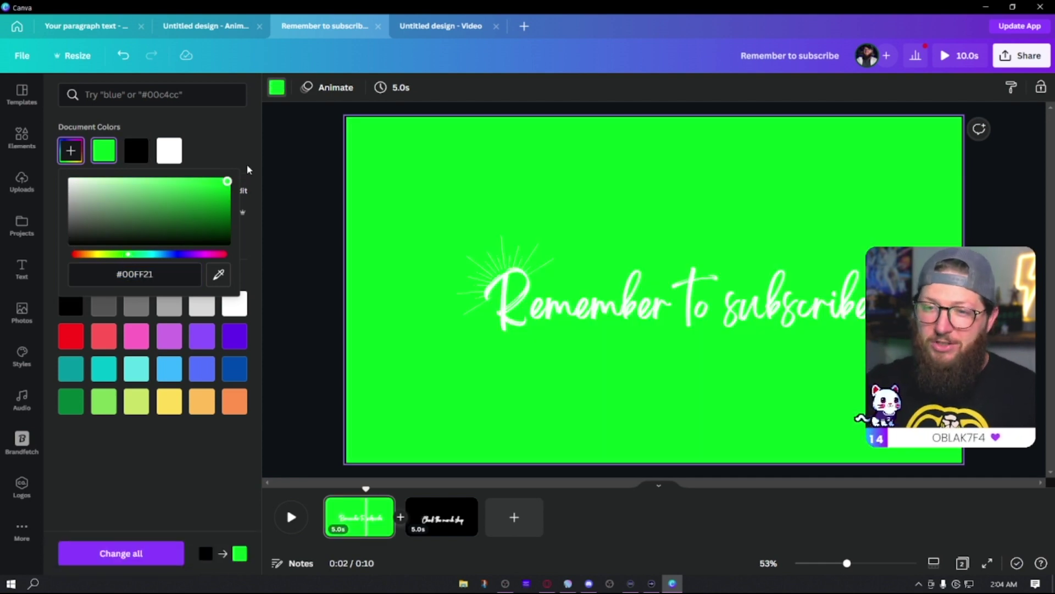
click(136, 150)
click(574, 197)
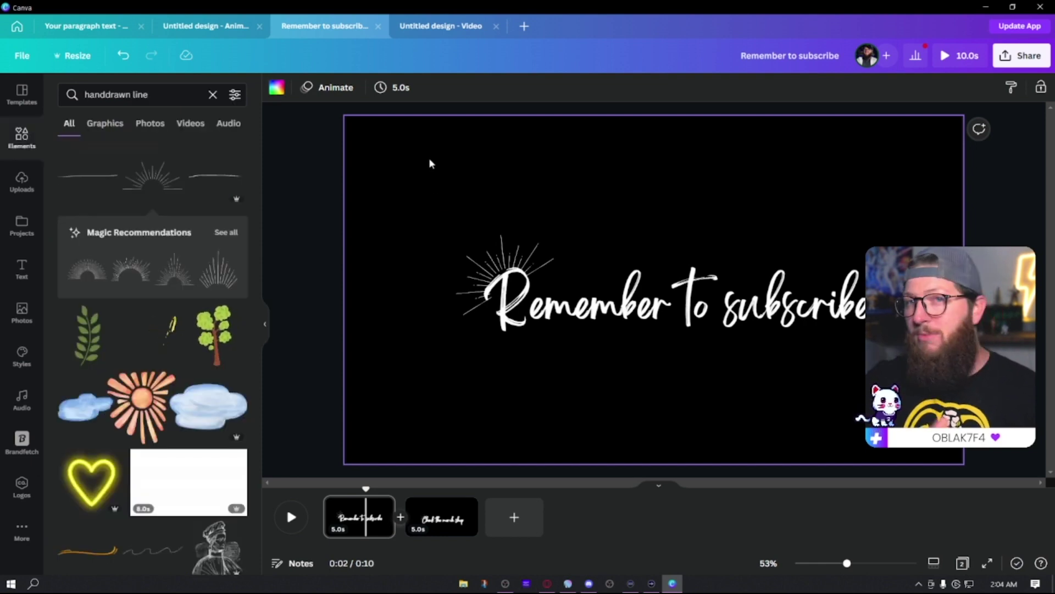
drag(858, 358, 429, 230)
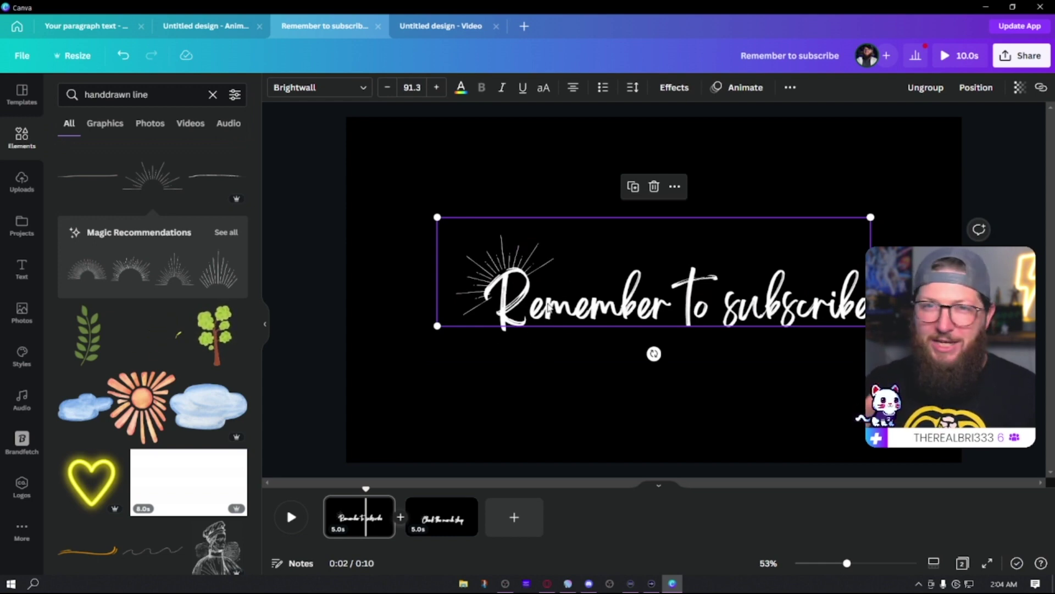
Apply the red SUBSCRIBE page from the Minimalist Subscribe Button Animation Youtube Intro template to the new video
click(450, 27)
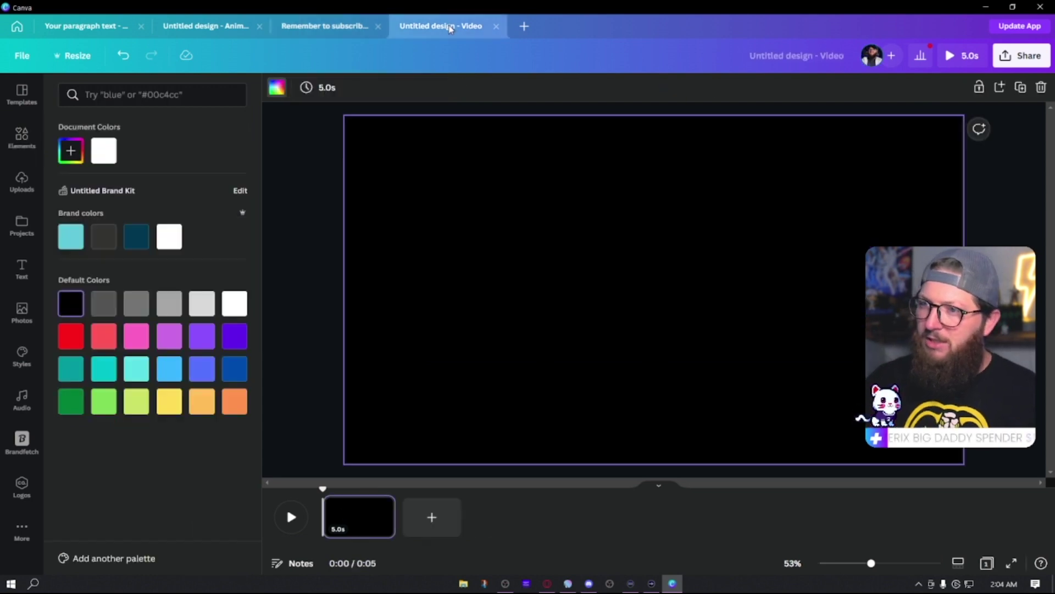
click(21, 93)
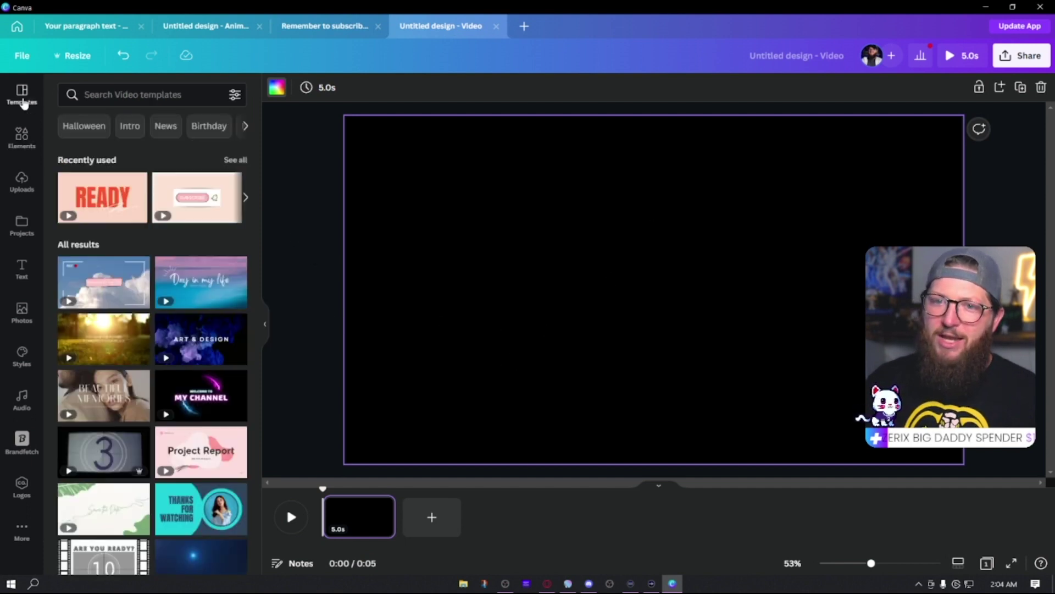
scroll(186, 417, down, 2)
scroll(182, 357, down, 1)
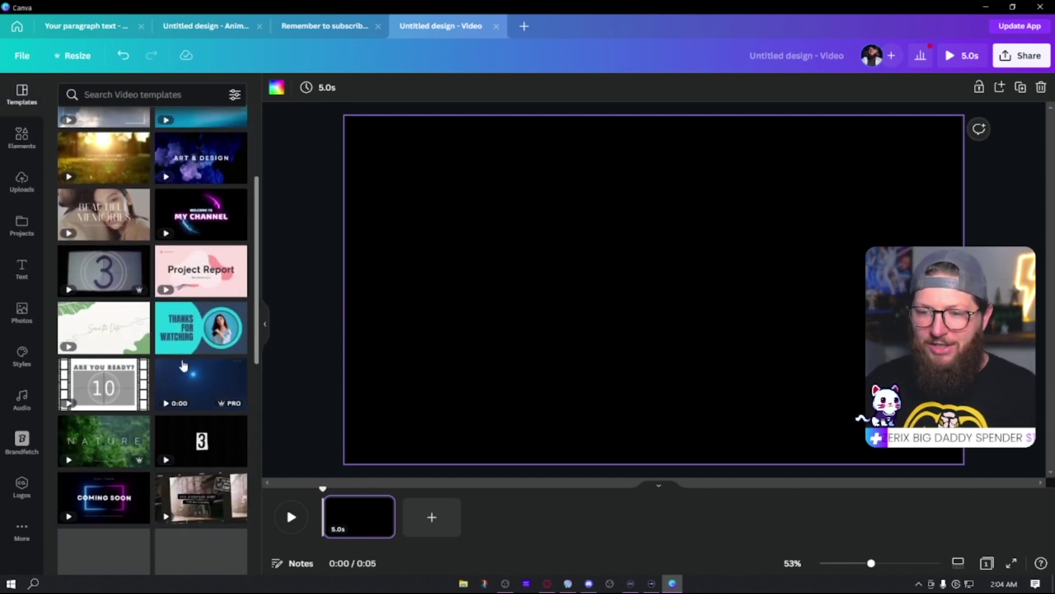
scroll(196, 273, down, 4)
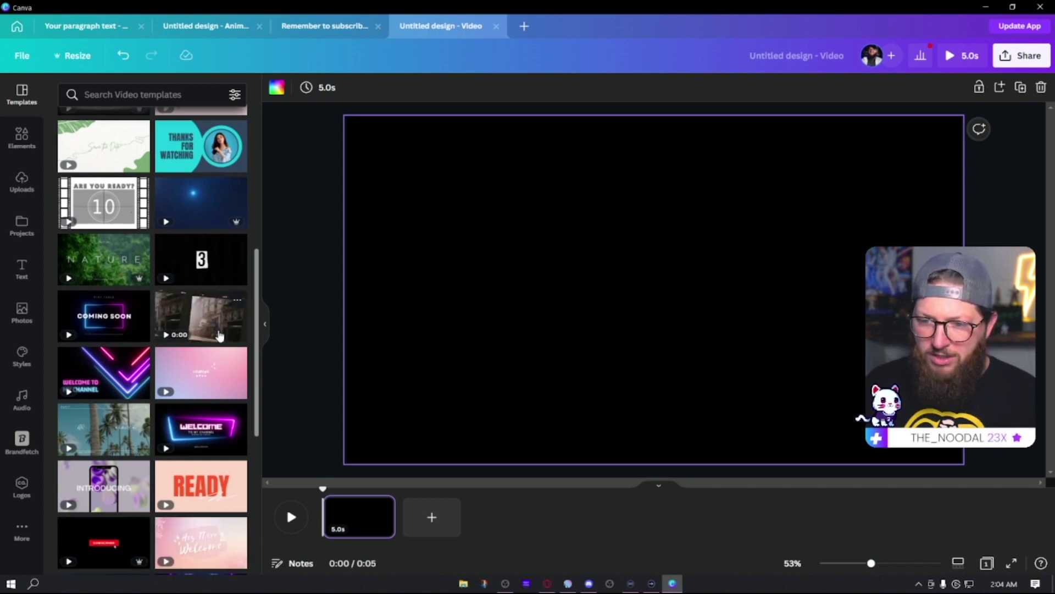
scroll(220, 335, down, 2)
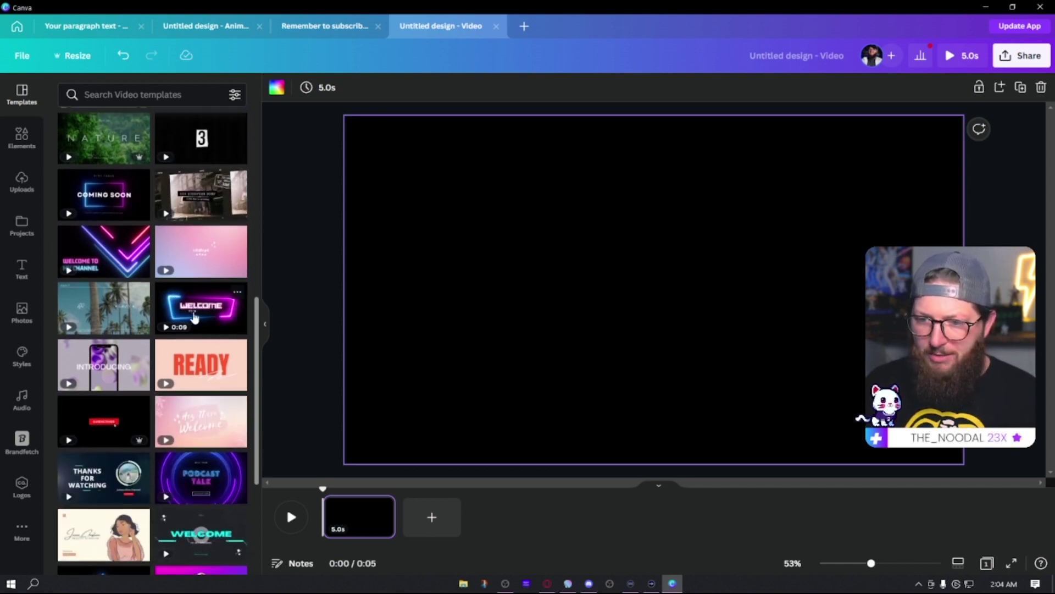
scroll(220, 329, down, 1)
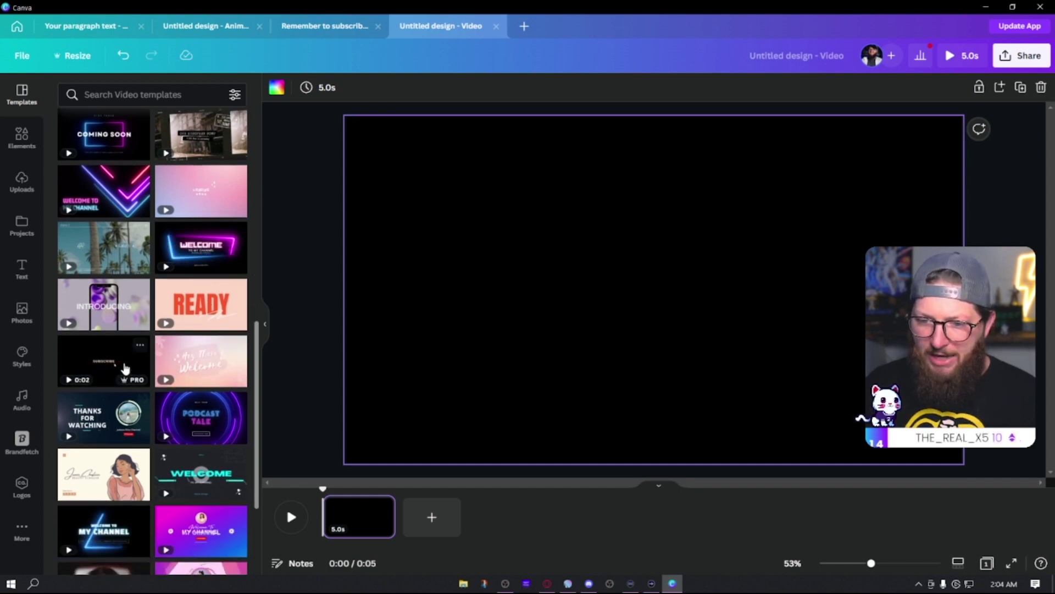
scroll(125, 367, down, 2)
click(118, 235)
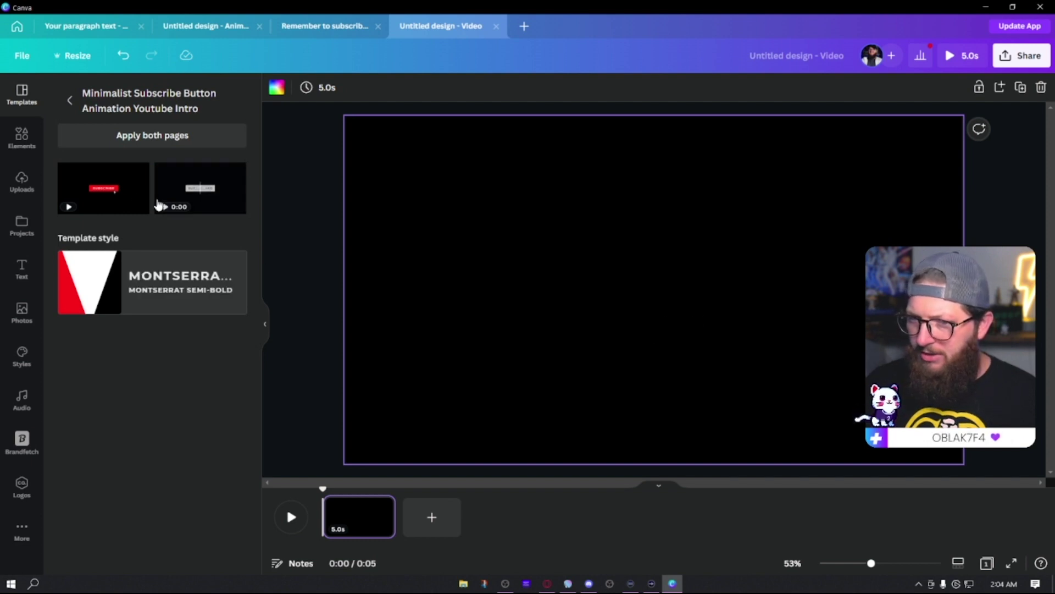
click(125, 196)
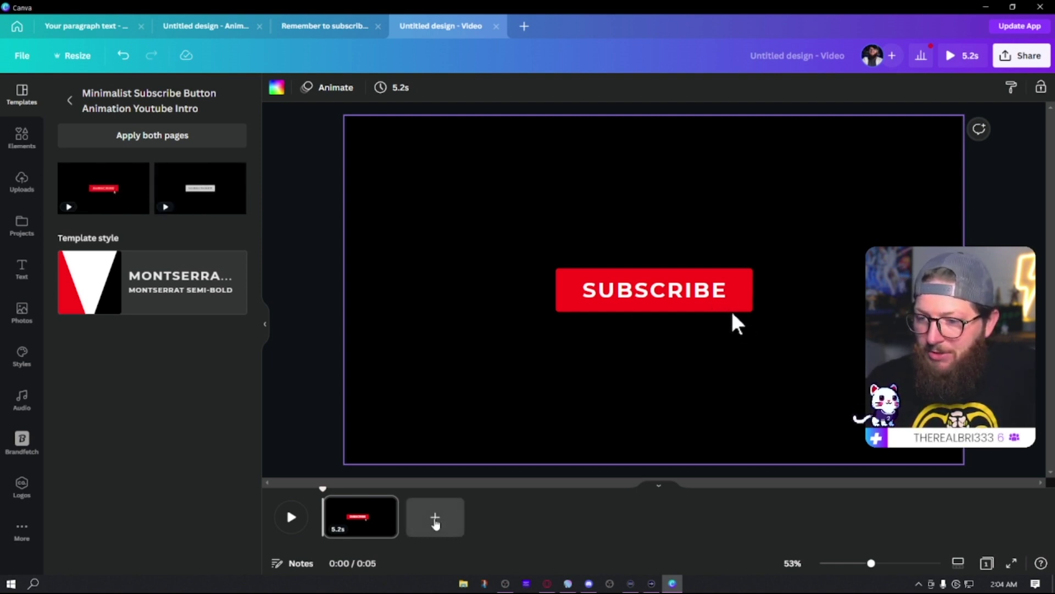
Add a second page using the grey SUBSCRIBED design and preview the animation
click(435, 520)
click(201, 192)
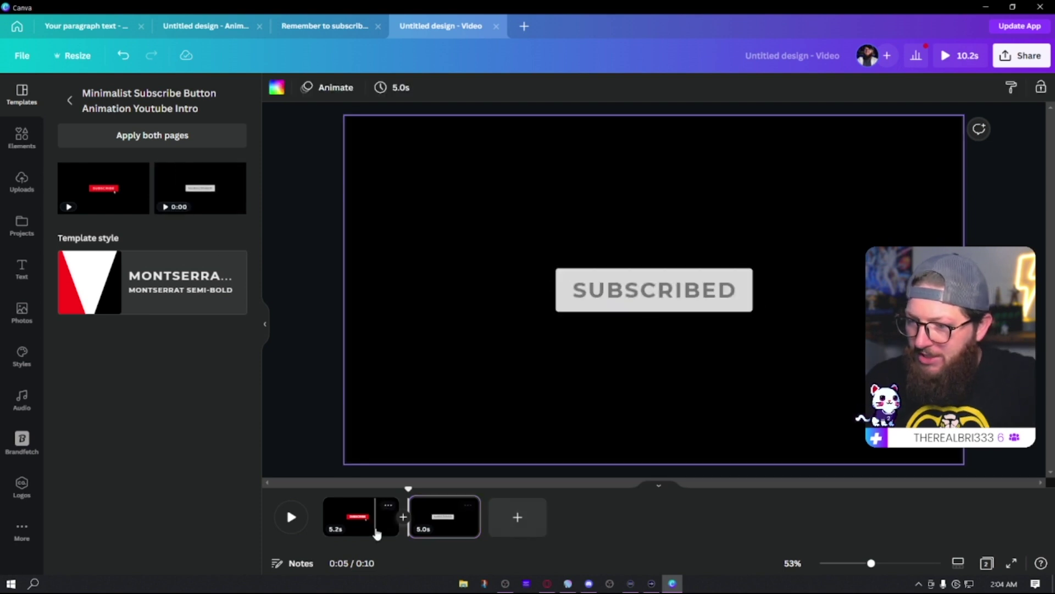
drag(407, 489, 311, 491)
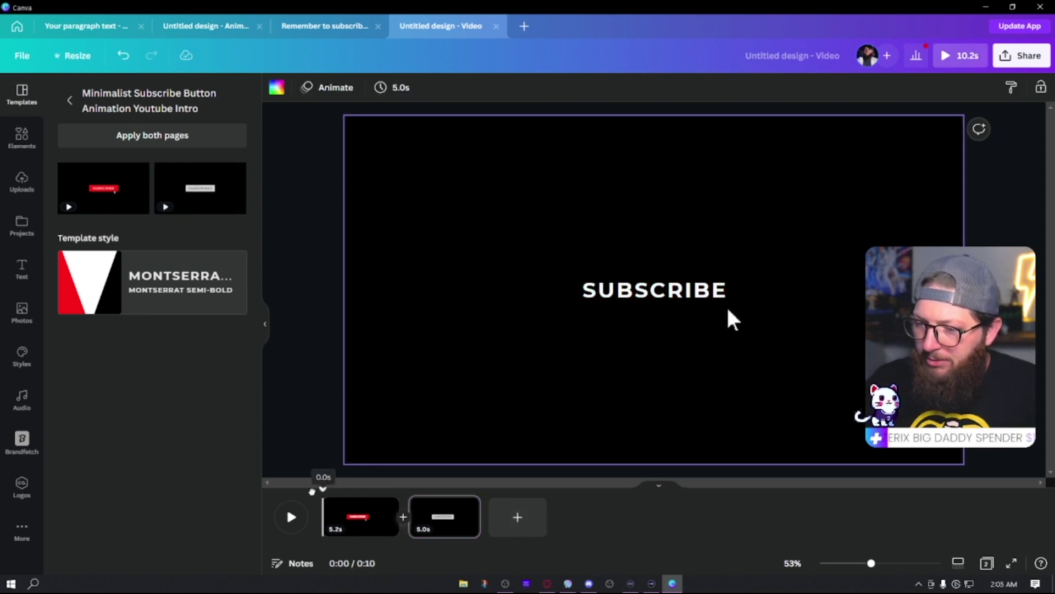
click(291, 517)
click(291, 517)
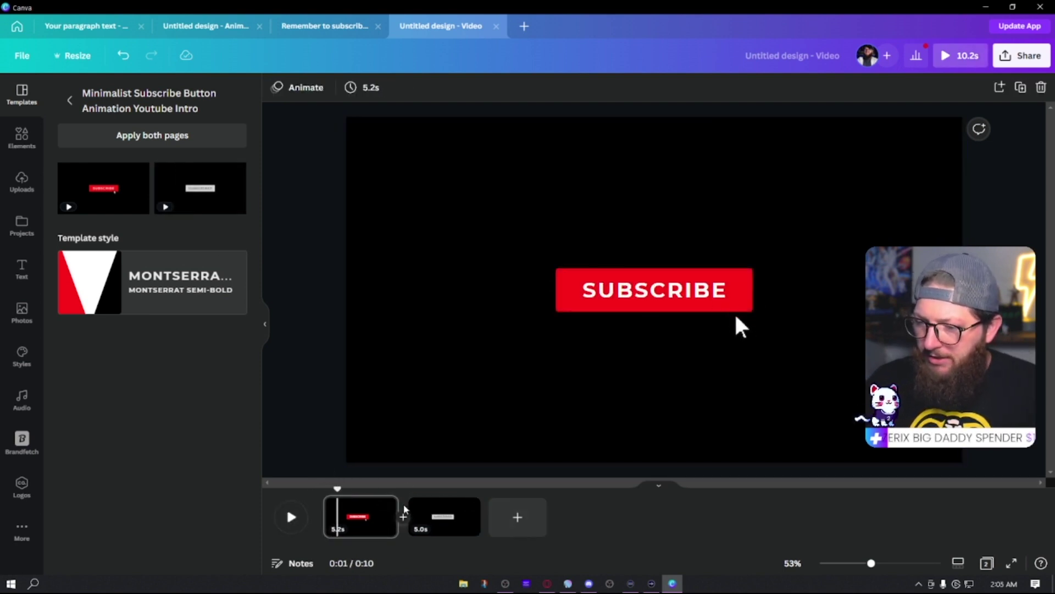
Trim the SUBSCRIBE page to 1.0 s and the SUBSCRIBED page to 2.0 s, previewing the timing
drag(403, 509, 349, 506)
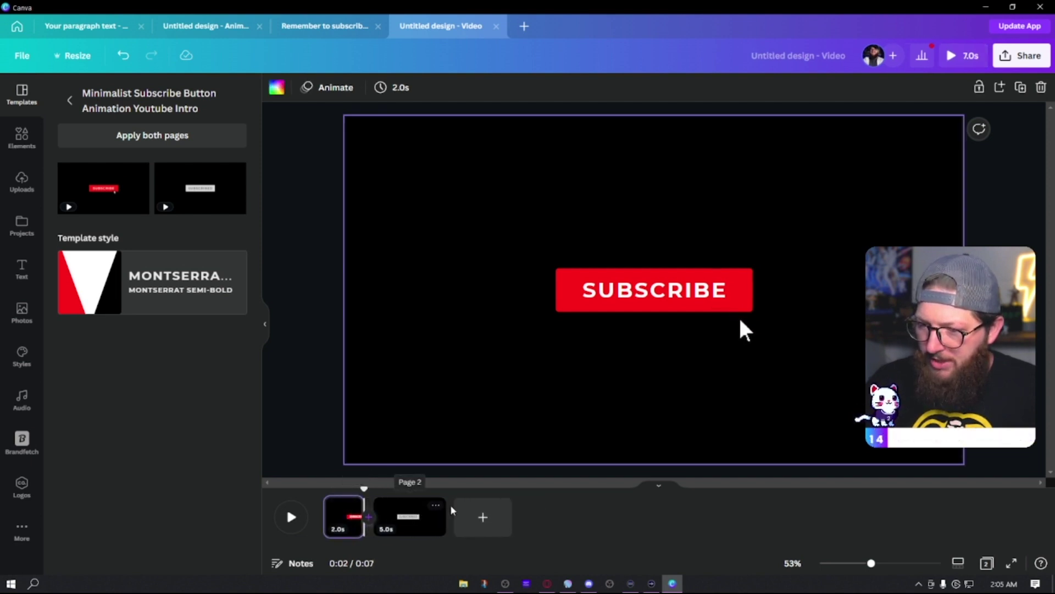
drag(446, 512, 324, 487)
click(287, 519)
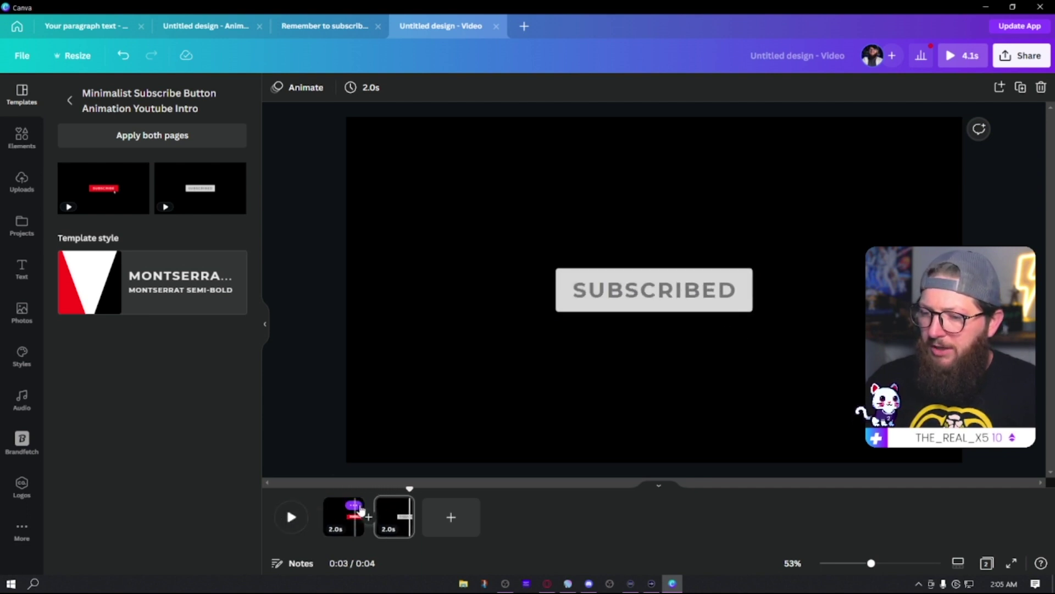
drag(361, 500, 319, 493)
click(289, 518)
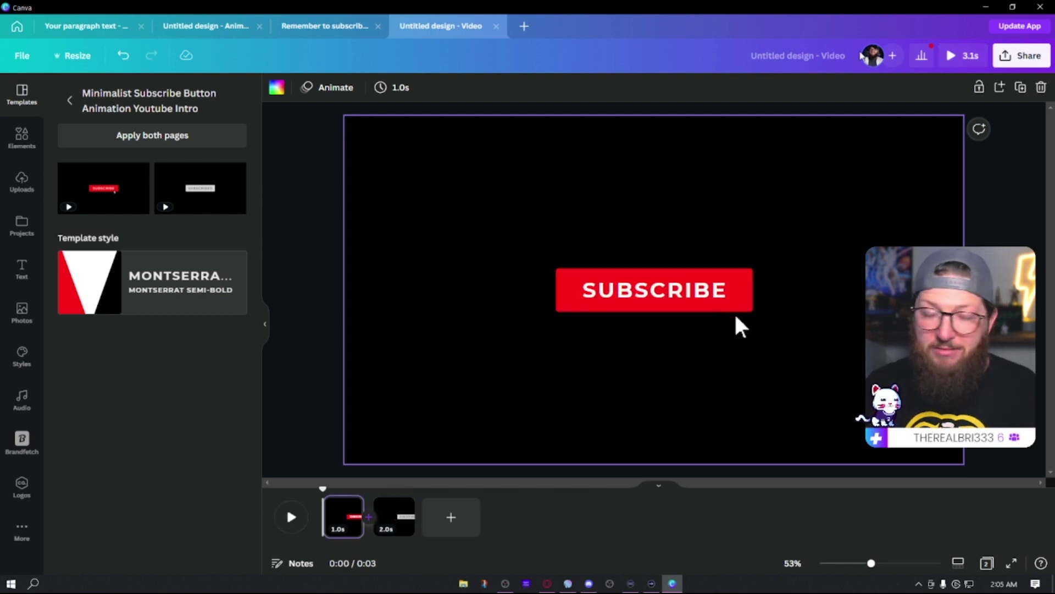
Download all pages of the subscribe animation as an MP4 Video
click(1022, 55)
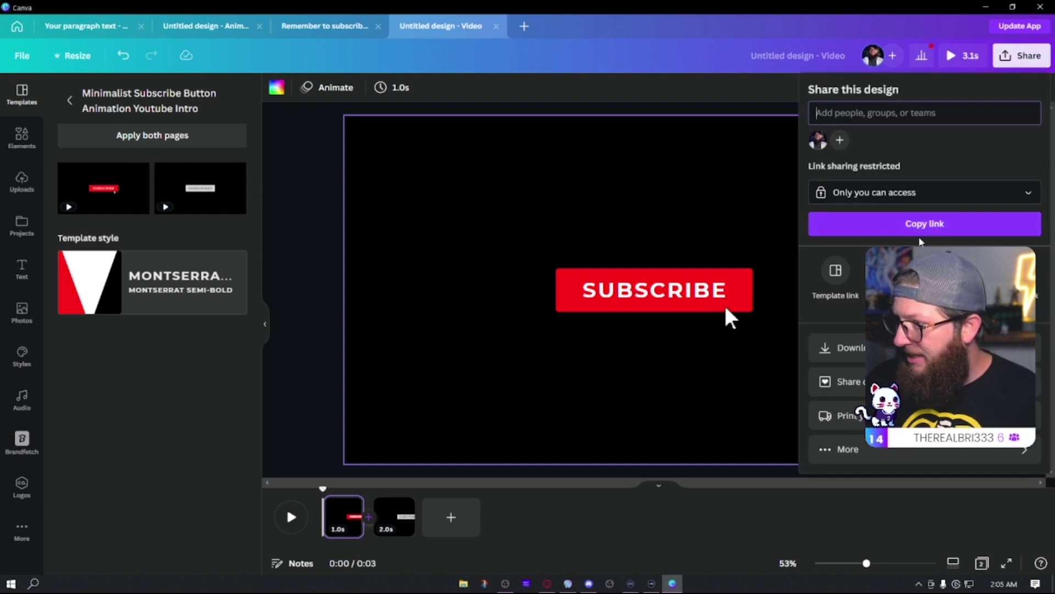
click(929, 348)
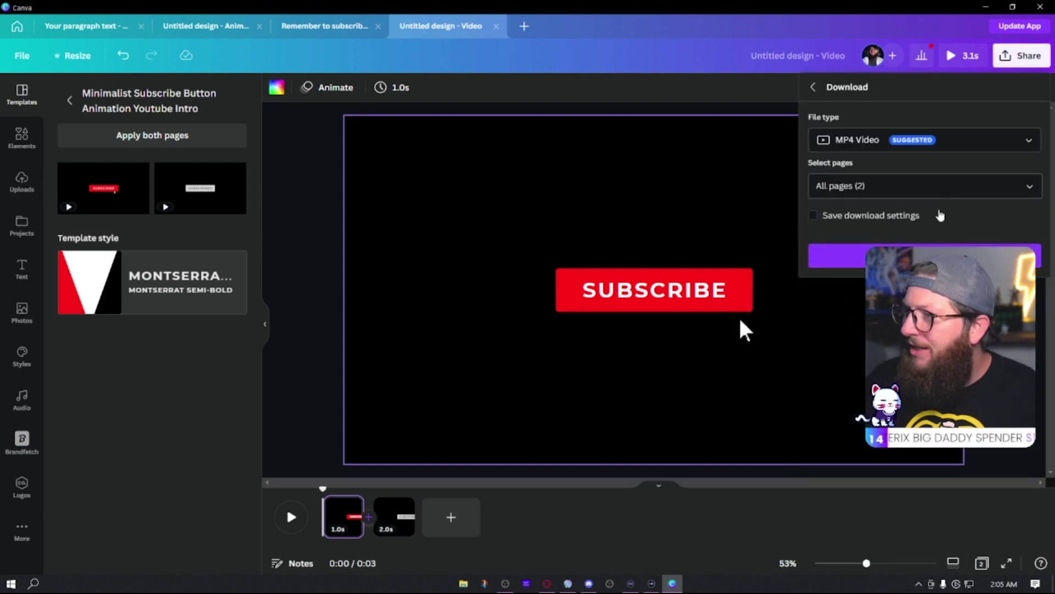
click(935, 186)
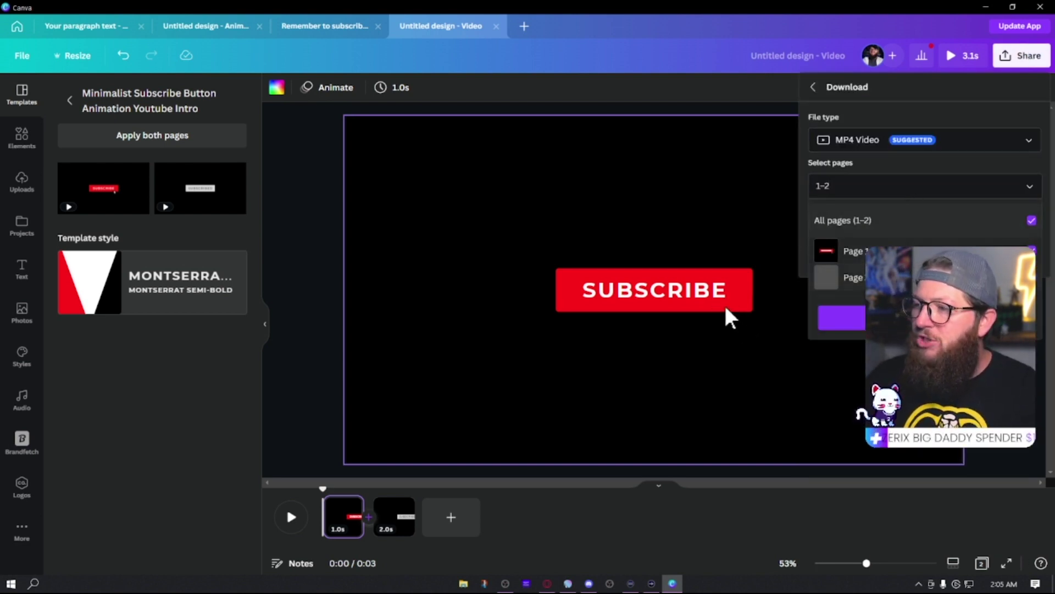
click(929, 166)
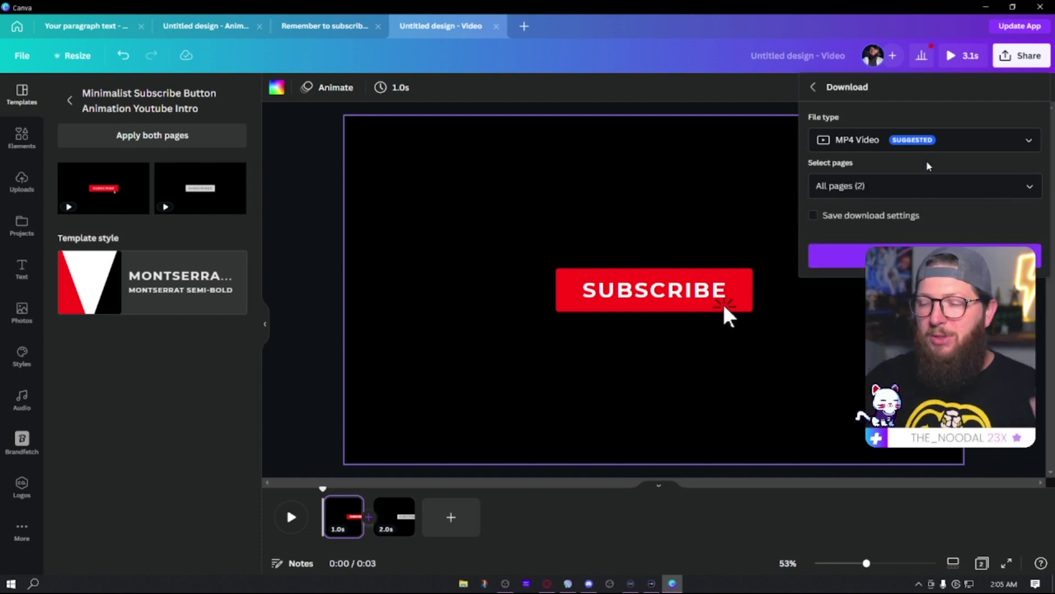
click(929, 256)
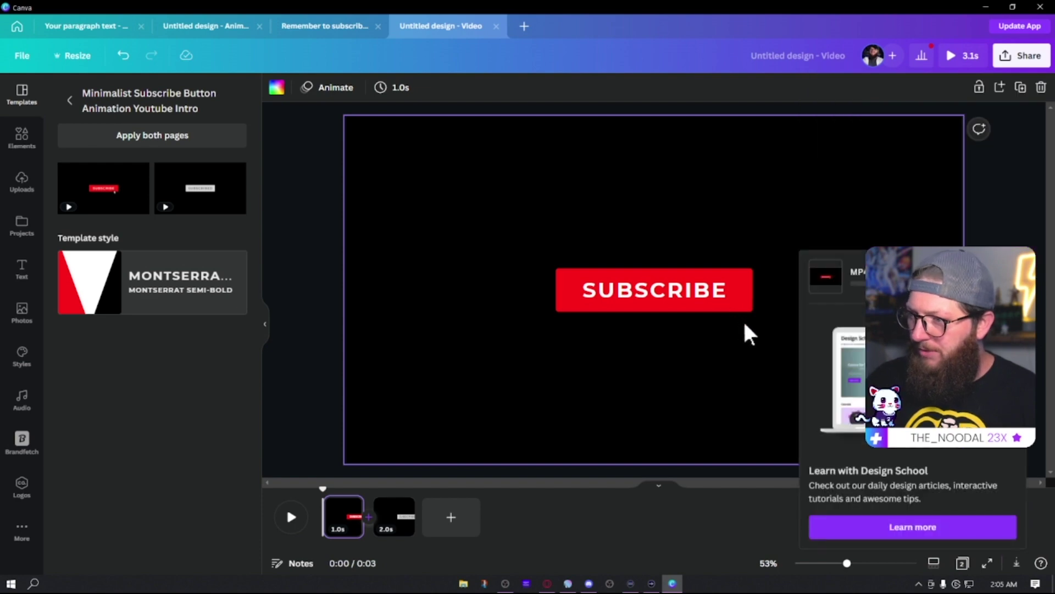
Create an Animated Logo design with a black page and browse the animated logo templates
click(524, 26)
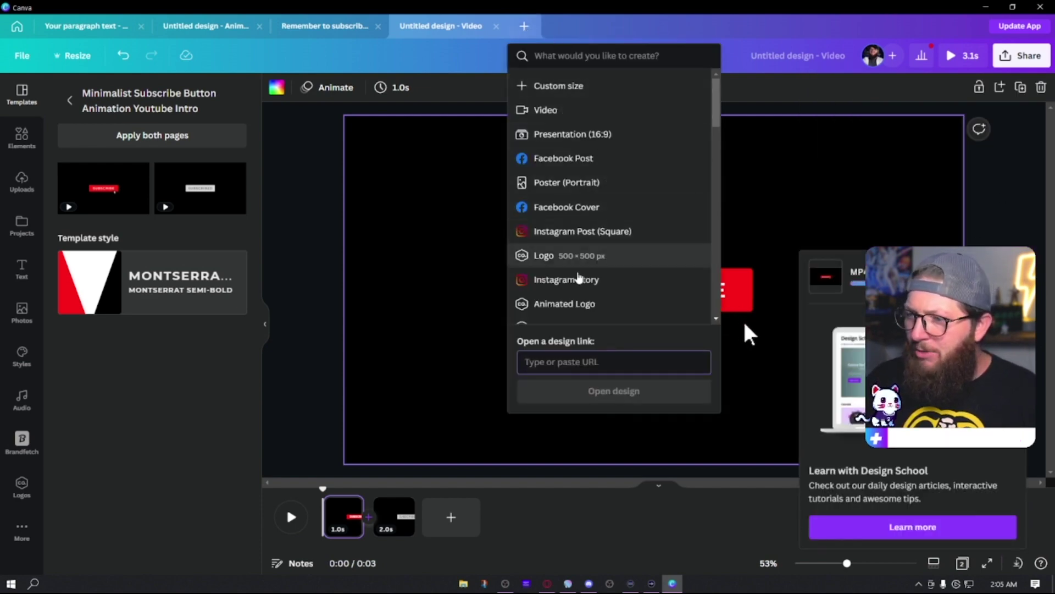
scroll(577, 274, down, 2)
click(567, 244)
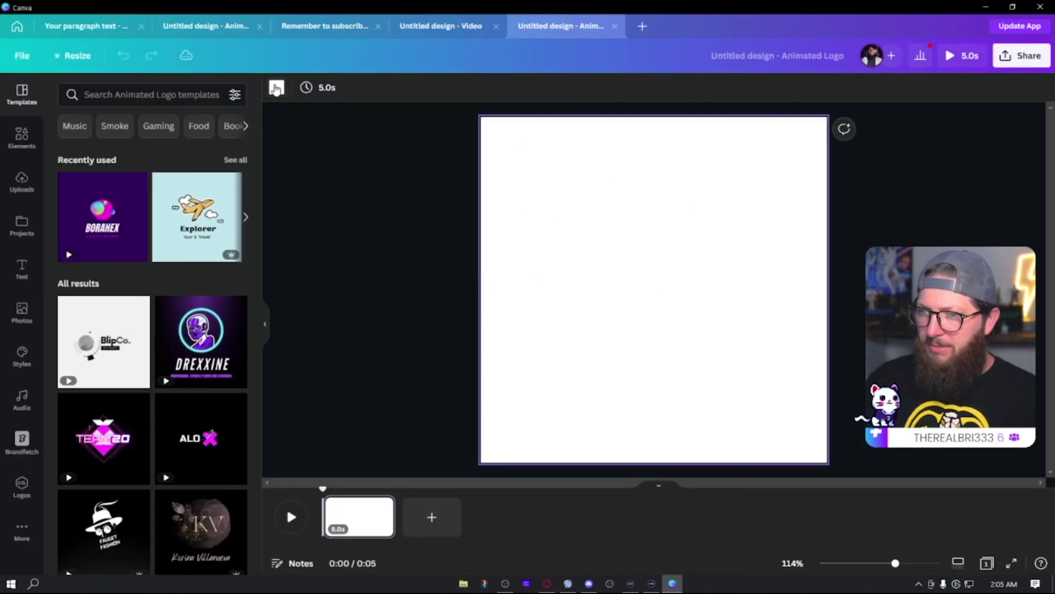
click(276, 88)
click(71, 303)
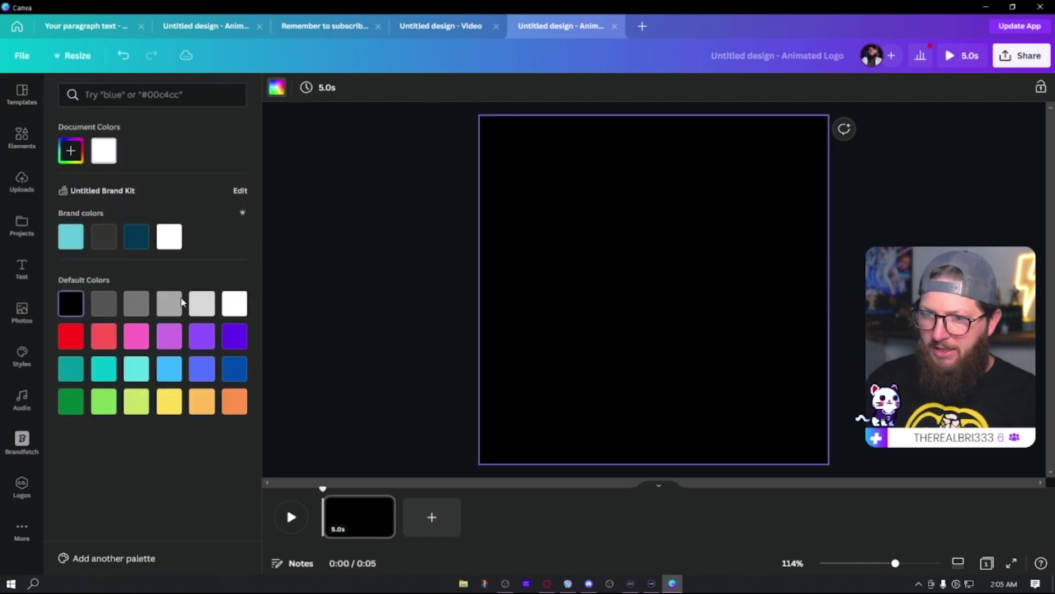
click(362, 283)
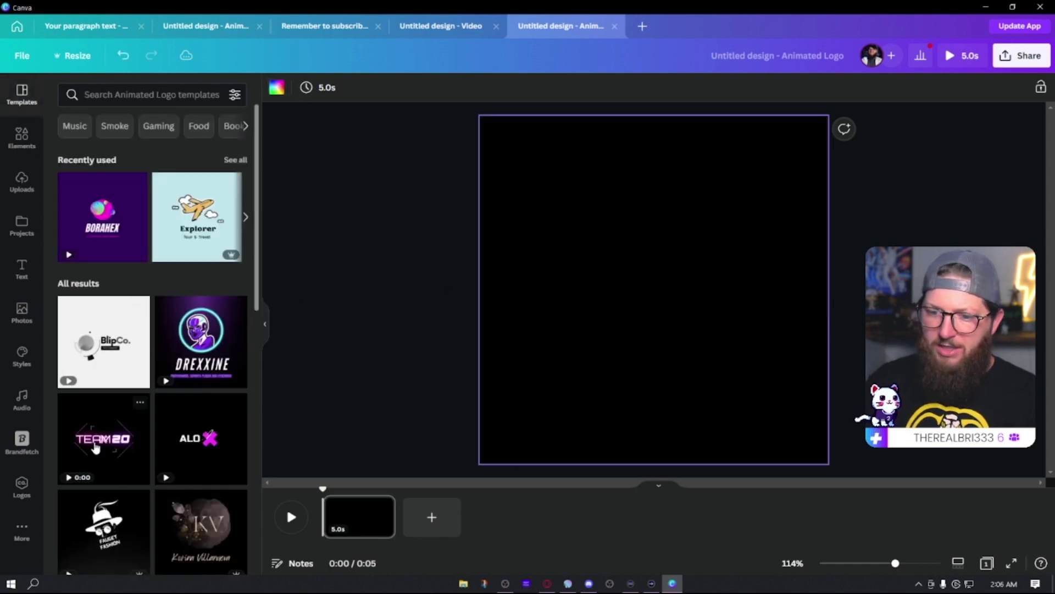
scroll(137, 330, down, 3)
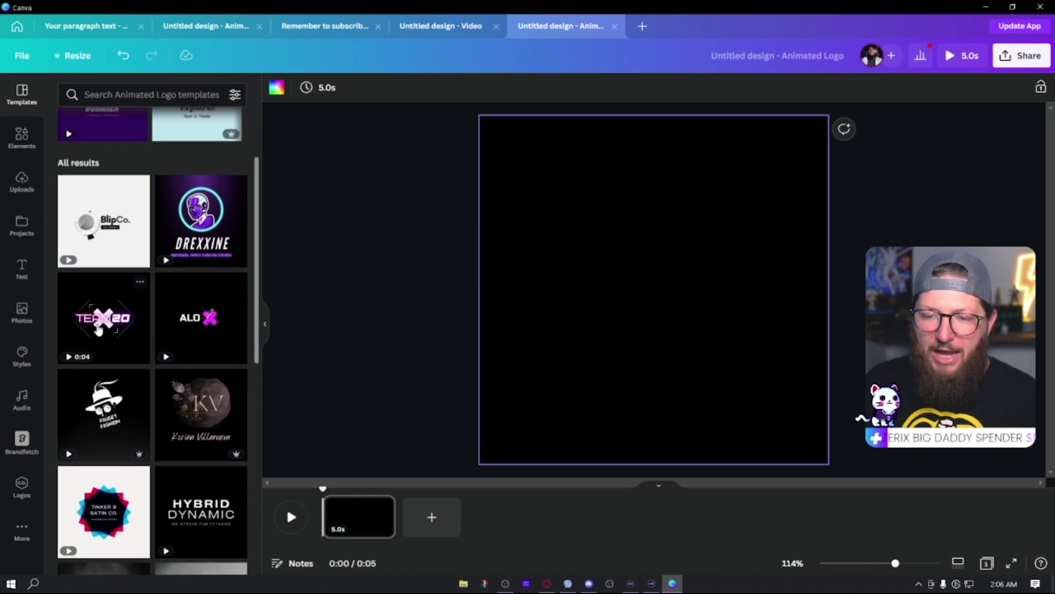
scroll(106, 369, down, 1)
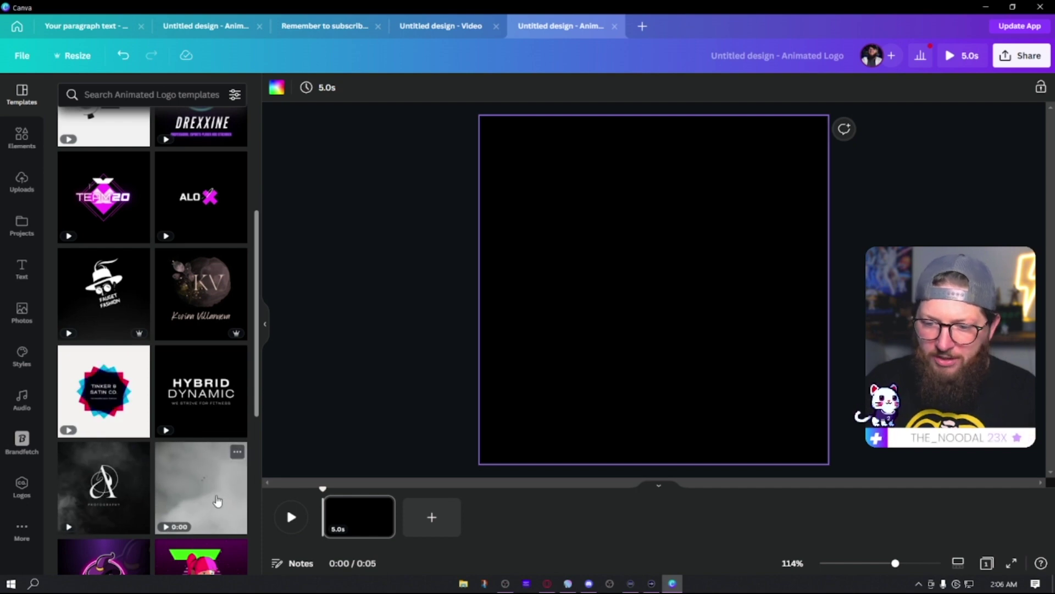
Apply the Smoke template and change its main word to 'Subscribe', widening the box to fit one line
click(214, 498)
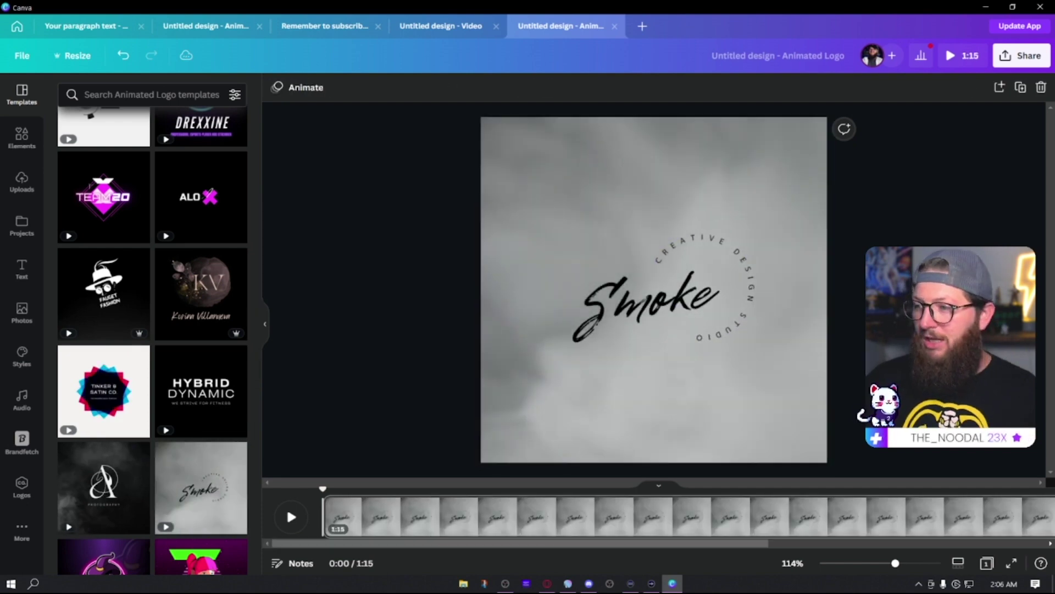
click(642, 302)
double_click(642, 303)
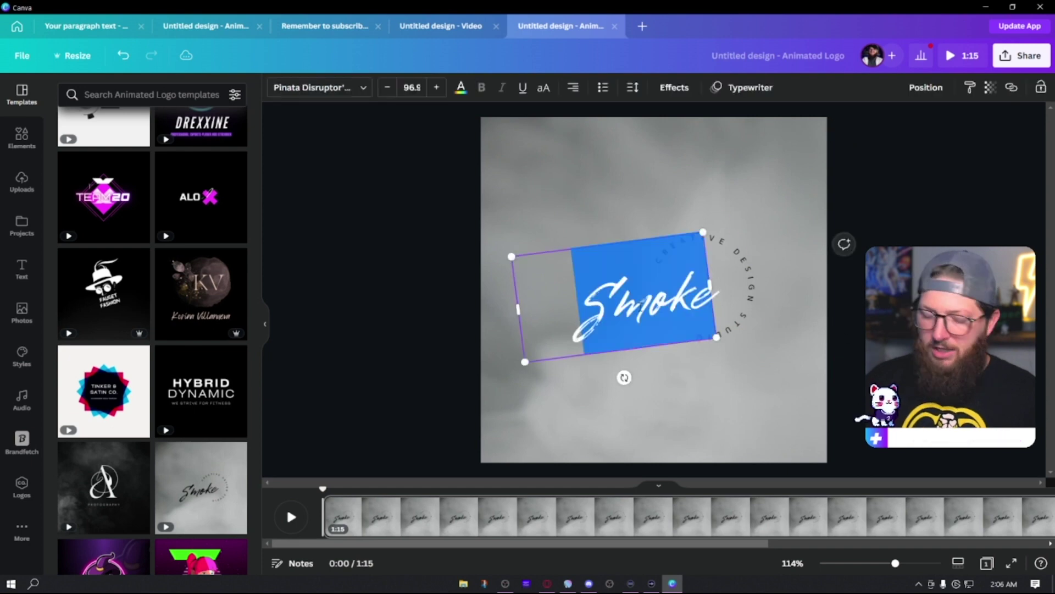
text(Subscribe)
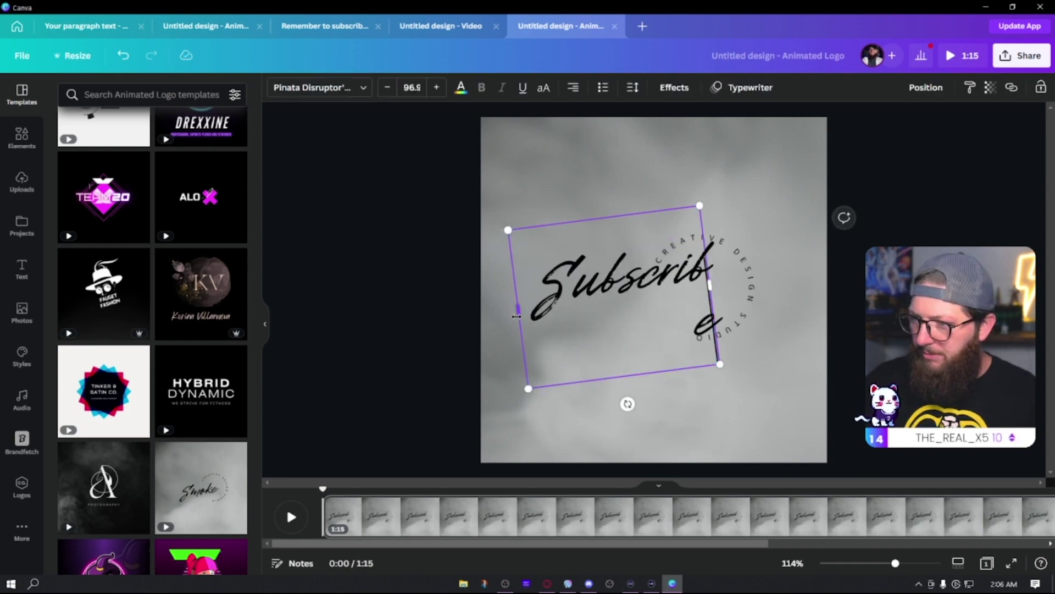
drag(517, 316, 494, 319)
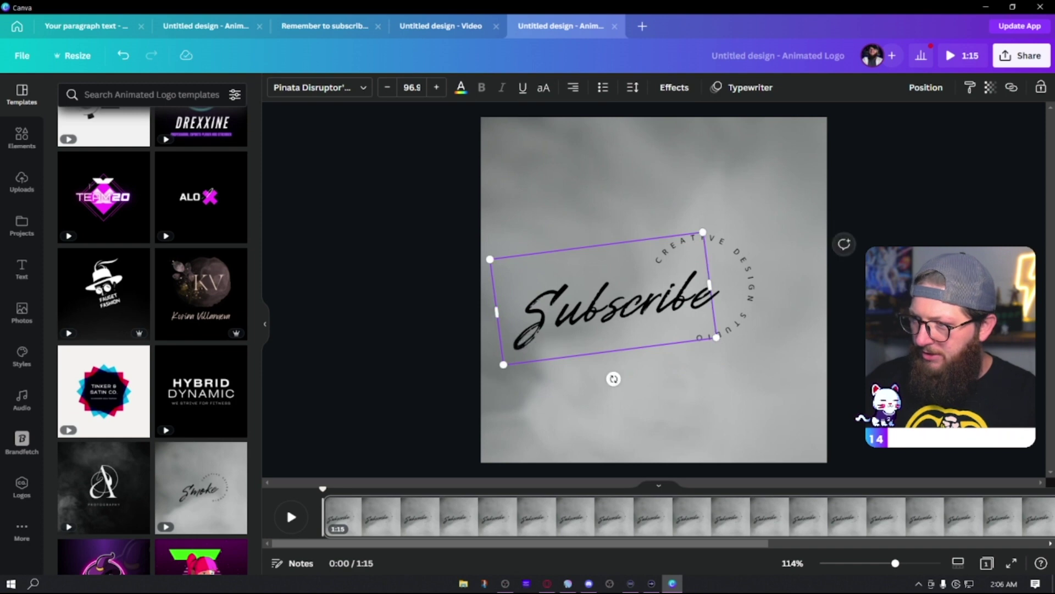
Change the curved text to read 'THANKS FOR THE SUPPORT' and select both texts together
double_click(746, 265)
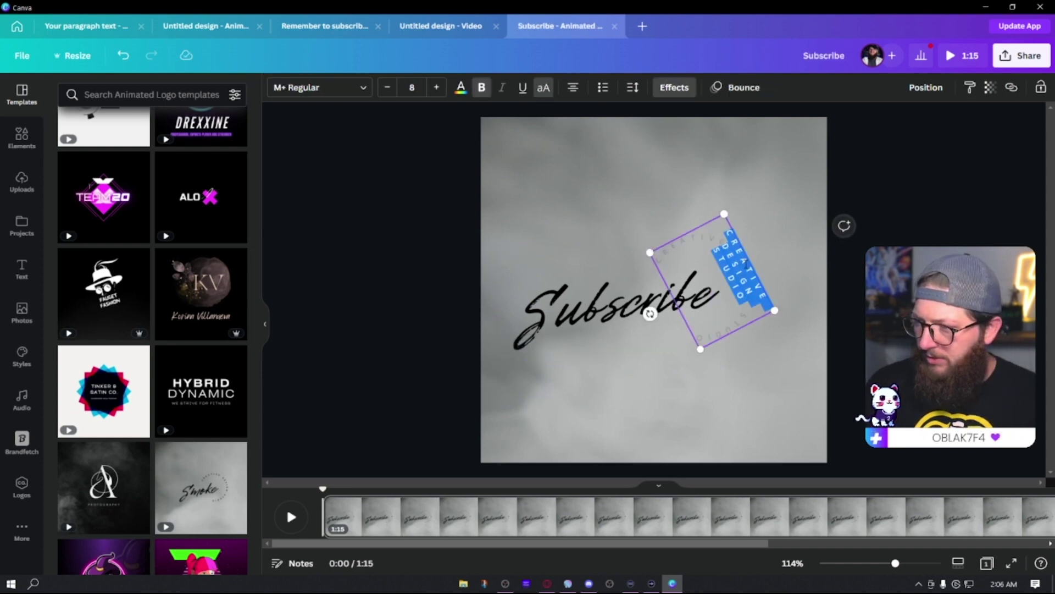
text(THANKS FOR THE SUPPORT)
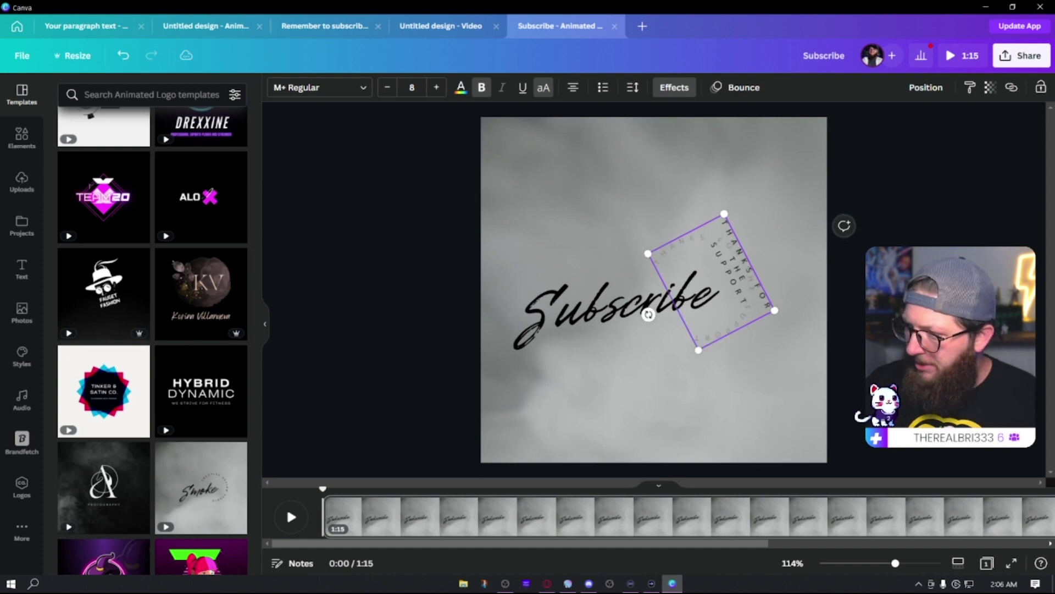
key(Escape)
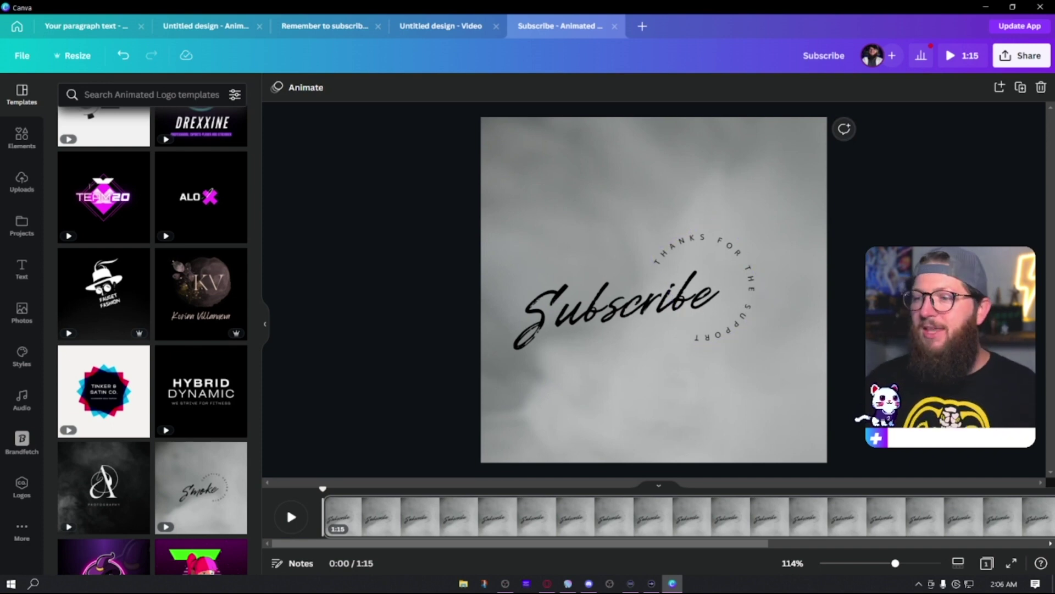
click(663, 319)
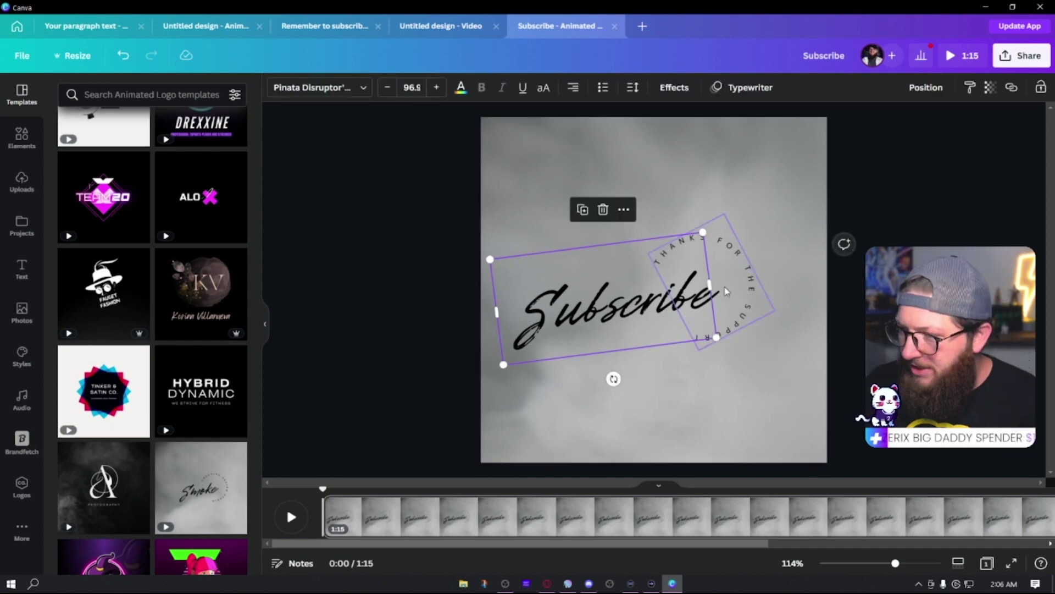
drag(762, 371, 680, 296)
key(Escape)
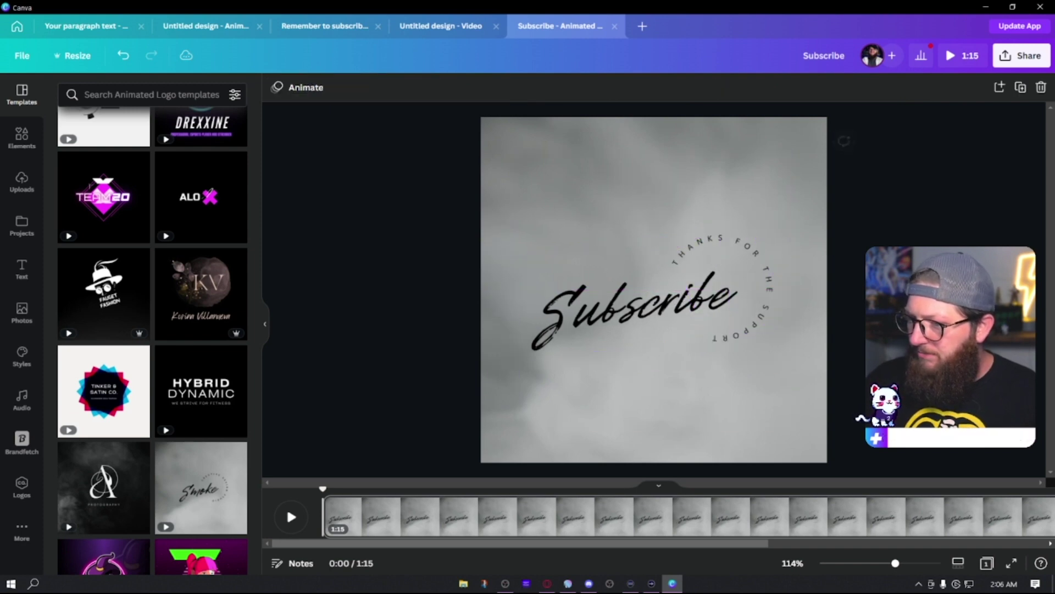
drag(519, 306, 692, 225)
Make both the Subscribe script and the curved thanks text white
click(719, 401)
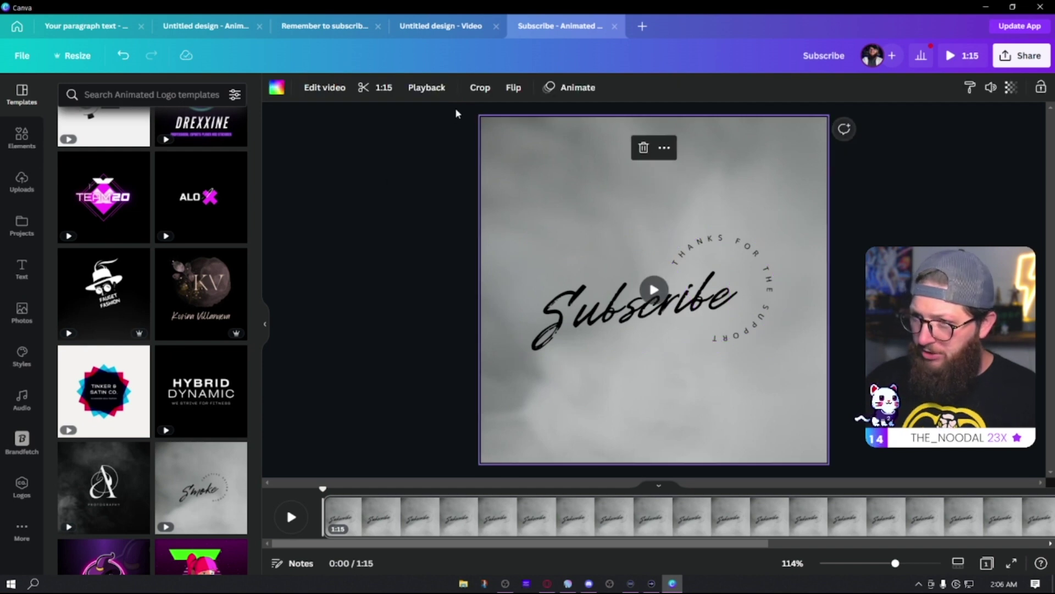
drag(475, 111, 676, 360)
click(461, 88)
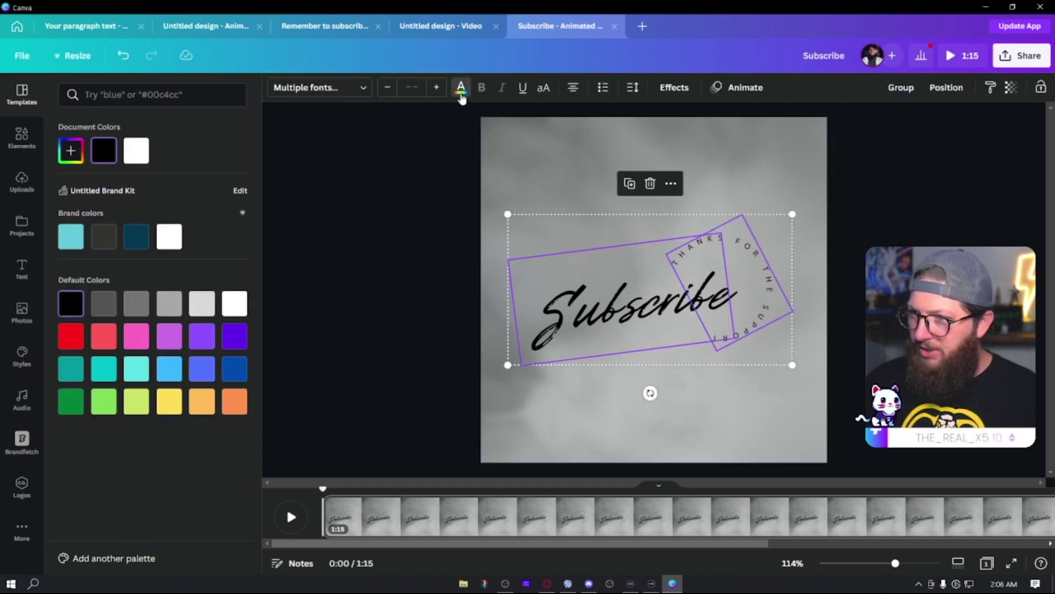
click(141, 154)
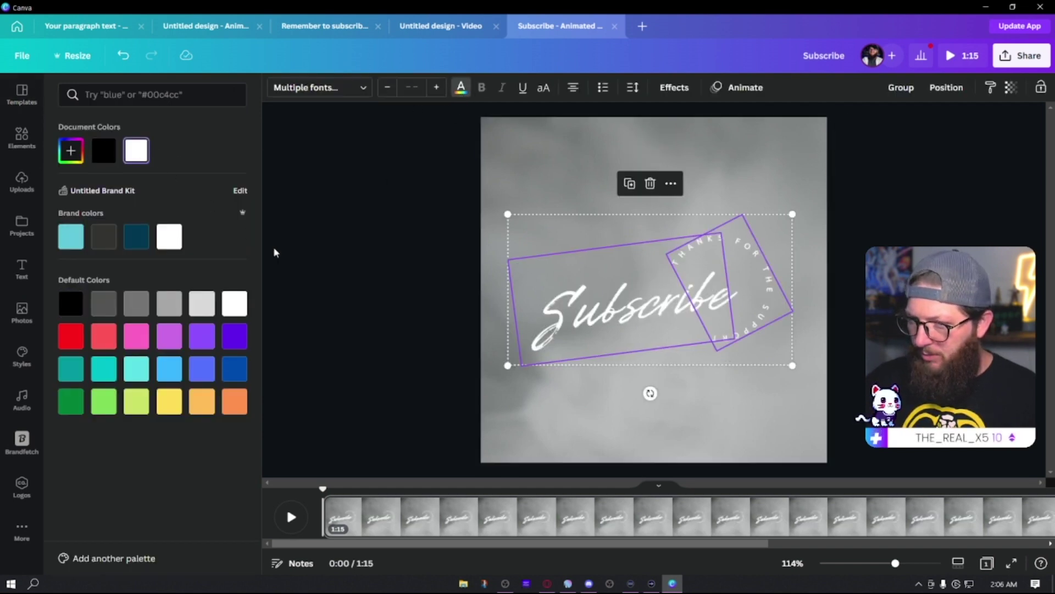
click(358, 287)
Replace the smoky background video with a plain black page background and preview the result
click(673, 419)
click(697, 414)
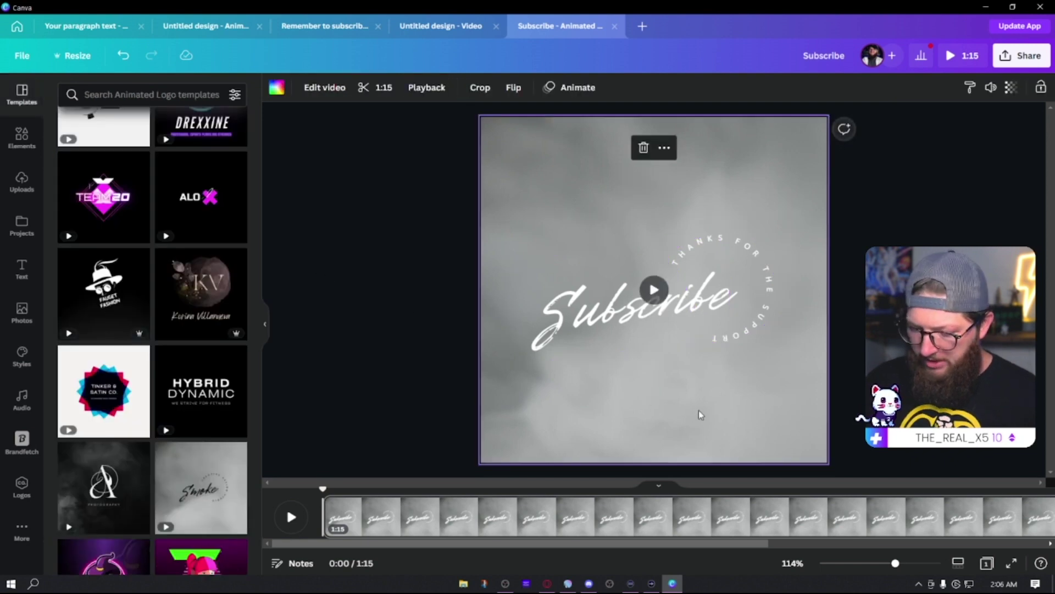
key(Delete)
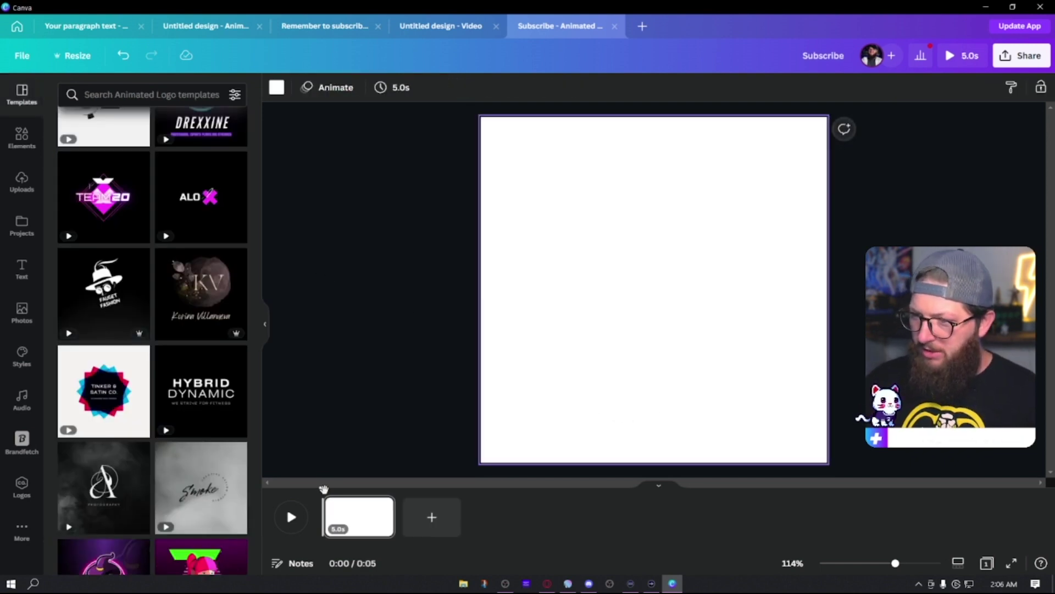
click(279, 87)
click(77, 311)
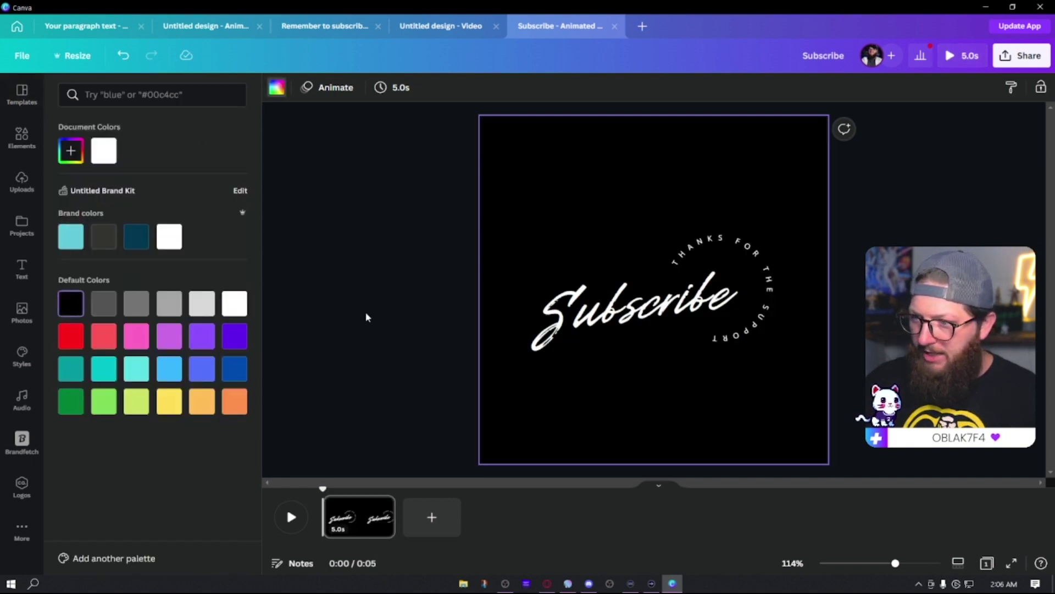
click(367, 317)
click(291, 516)
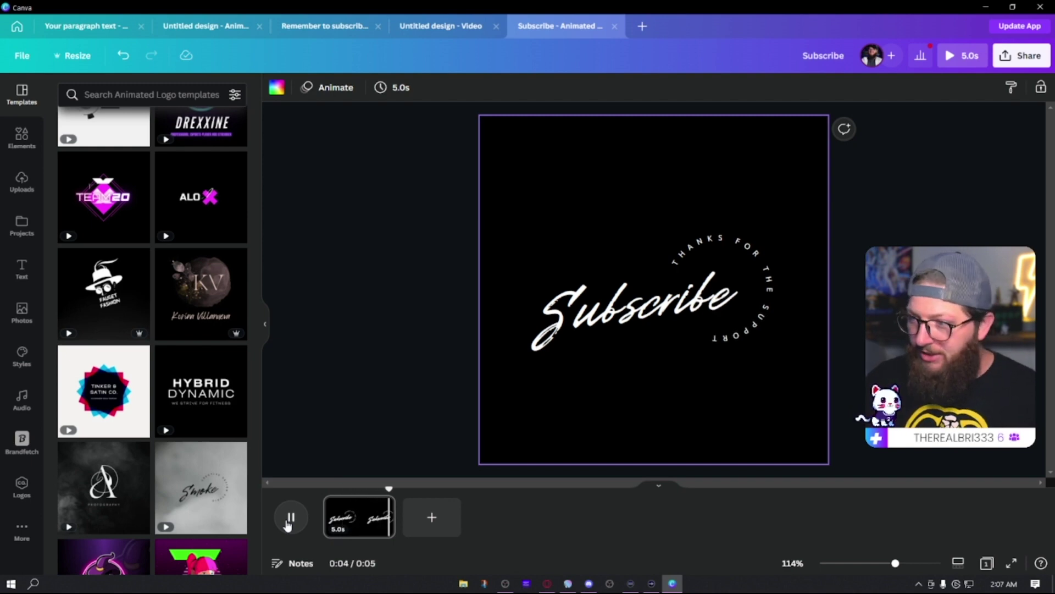
Set Subscribe's Typewriter and the circular text's Bounce animations to Both, then preview
click(590, 335)
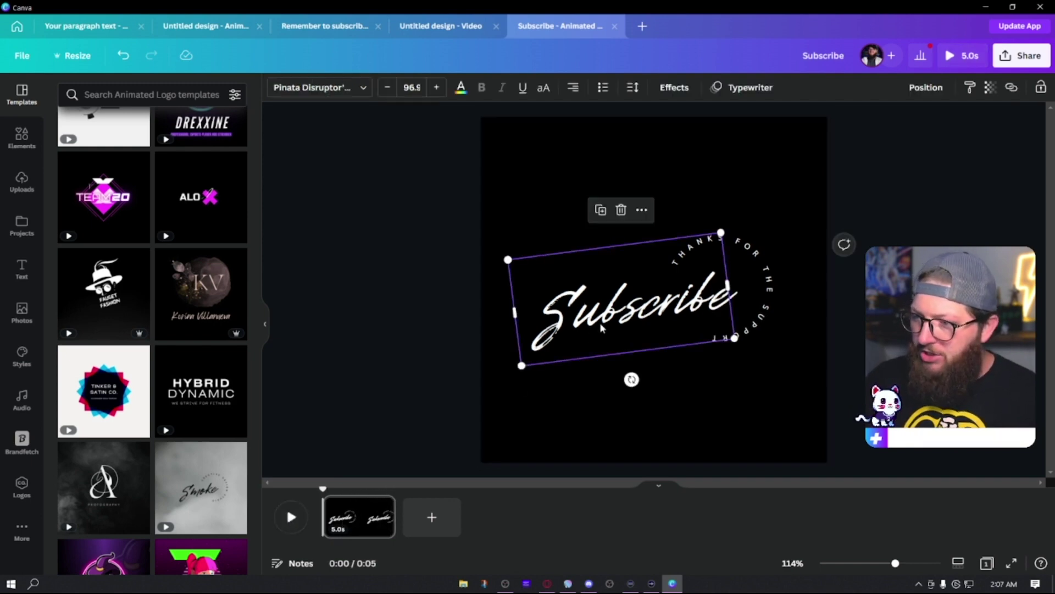
click(750, 88)
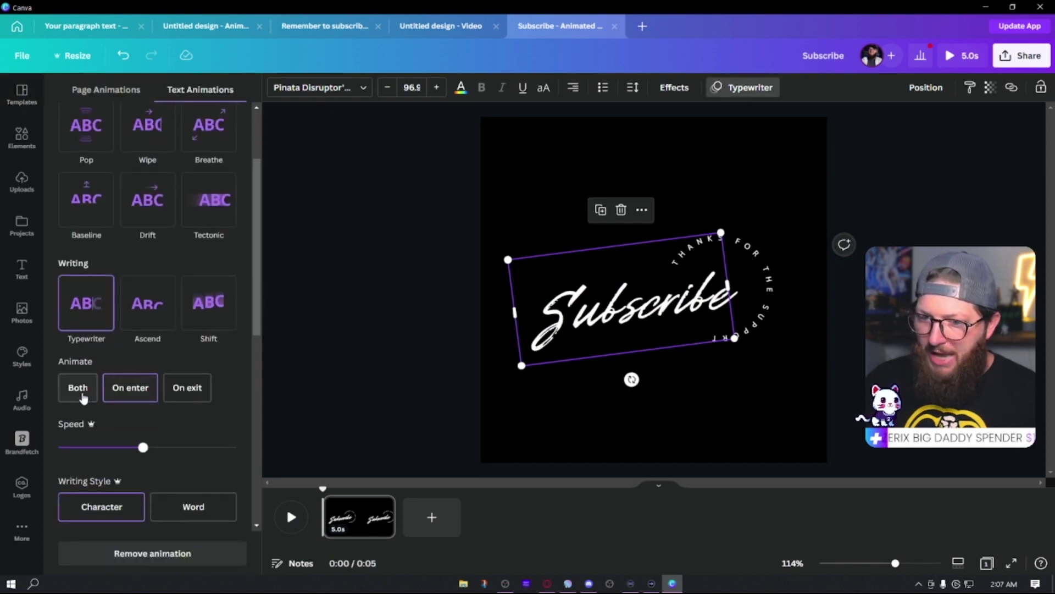
click(78, 394)
click(713, 322)
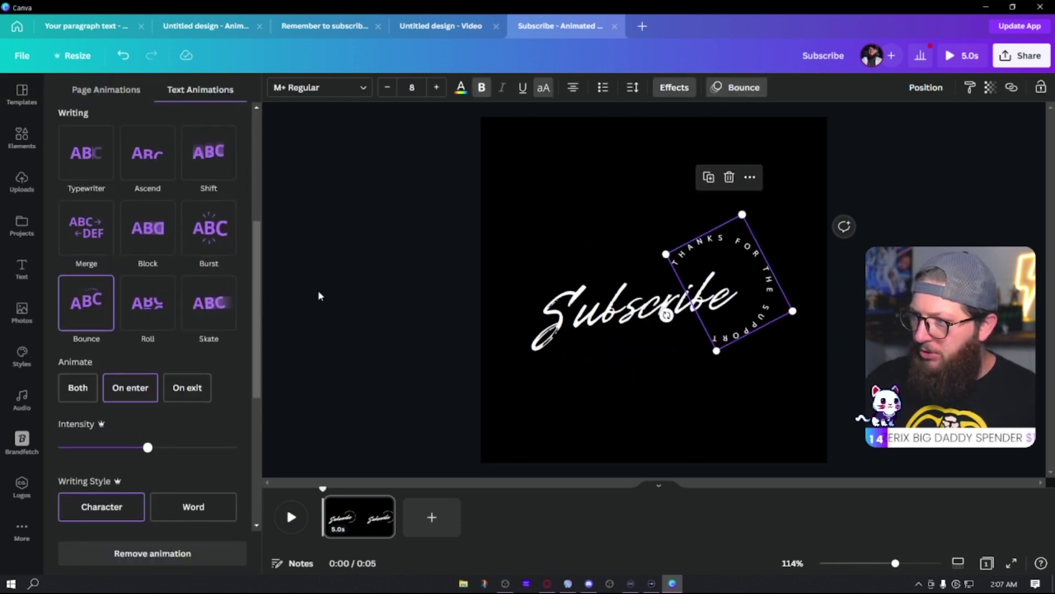
click(83, 387)
click(291, 518)
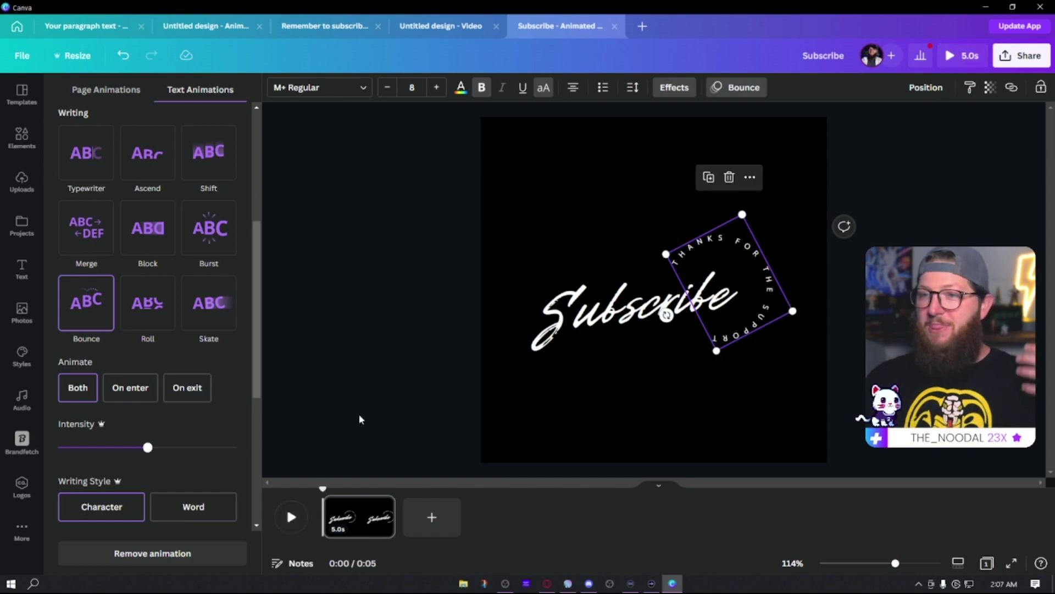
Download the black Subscribe design as an MP4 video
click(969, 176)
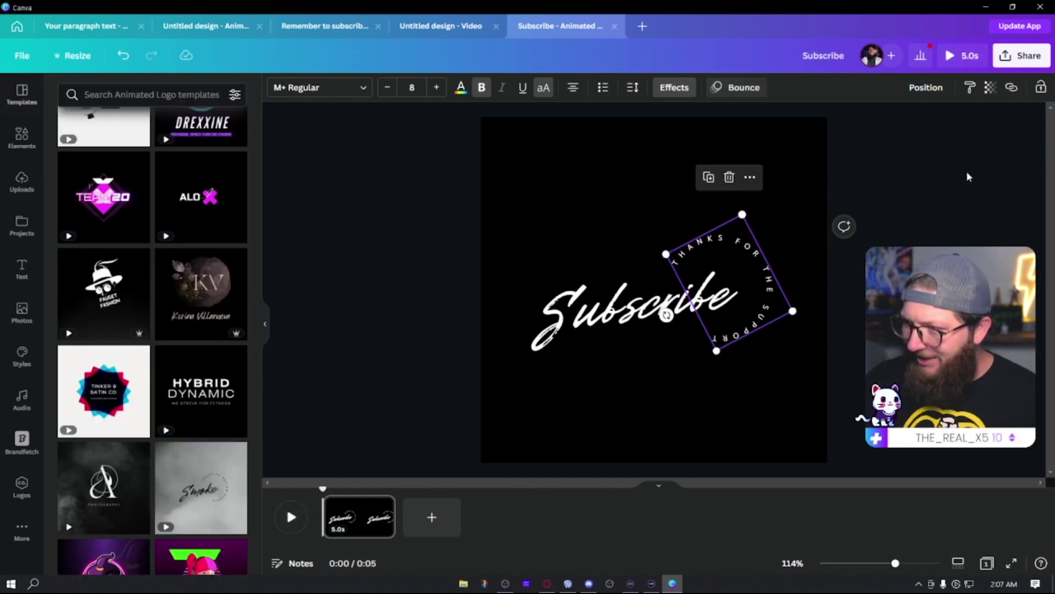
click(1032, 60)
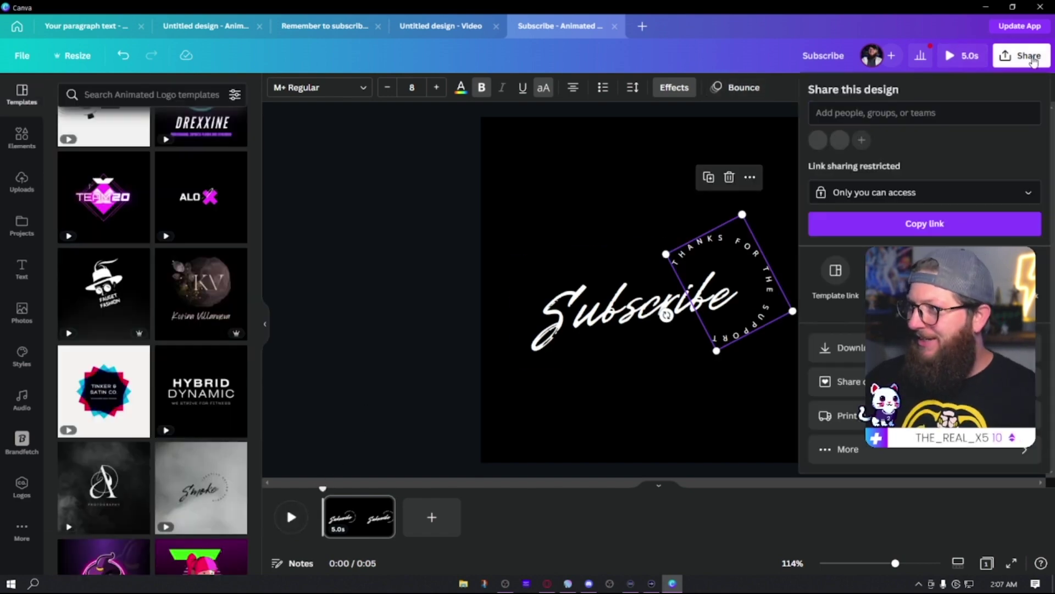
click(860, 349)
click(929, 209)
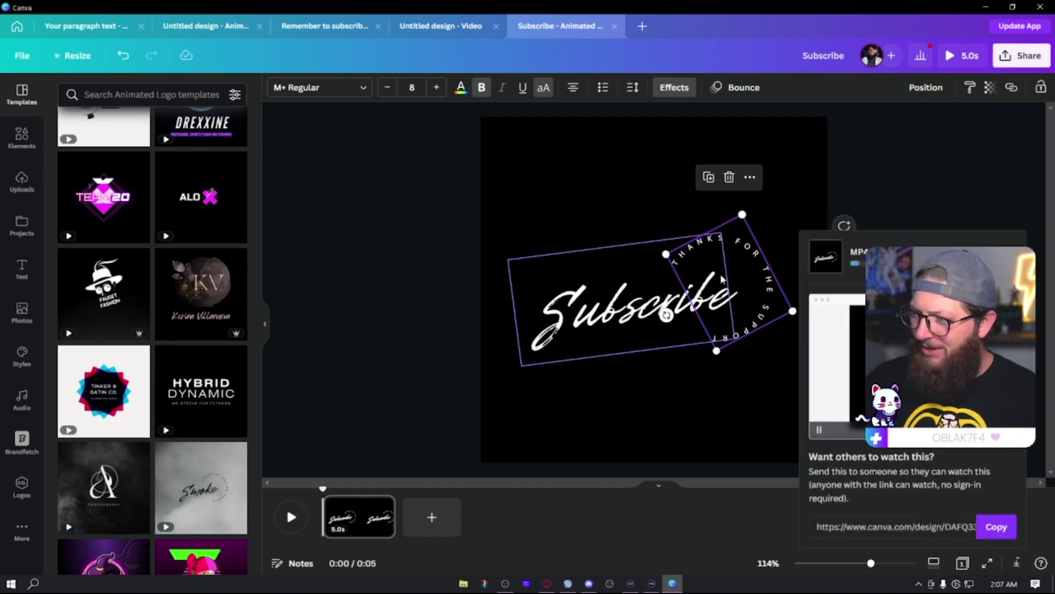
click(956, 193)
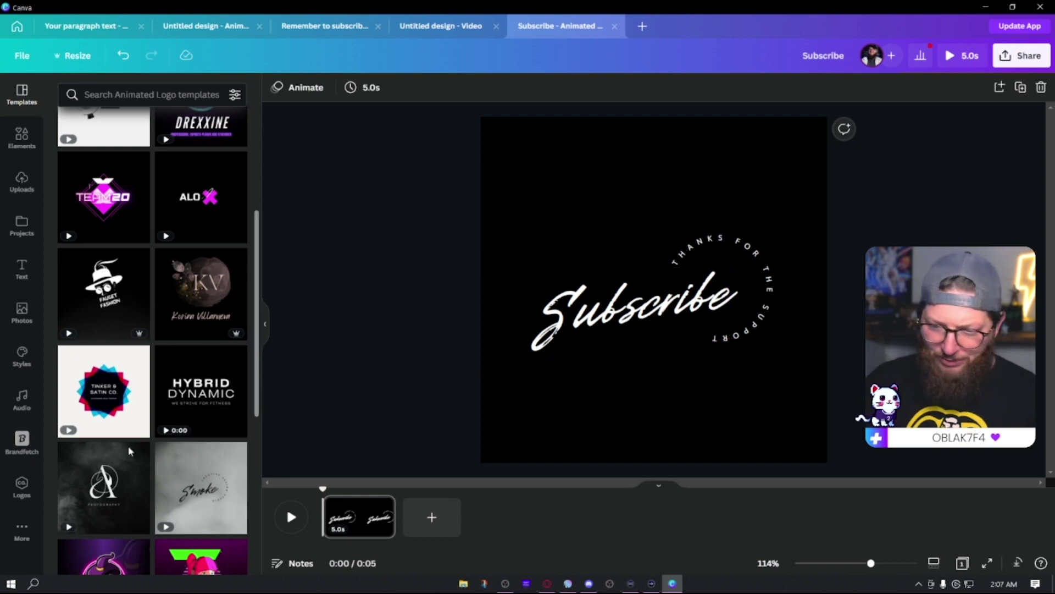
scroll(131, 428, down, 5)
scroll(110, 329, up, 10)
Search templates for 'gaming', save Subscribe.mp4, and replace the page with the Tech Fauget template
click(151, 95)
text(gaming)
key(Return)
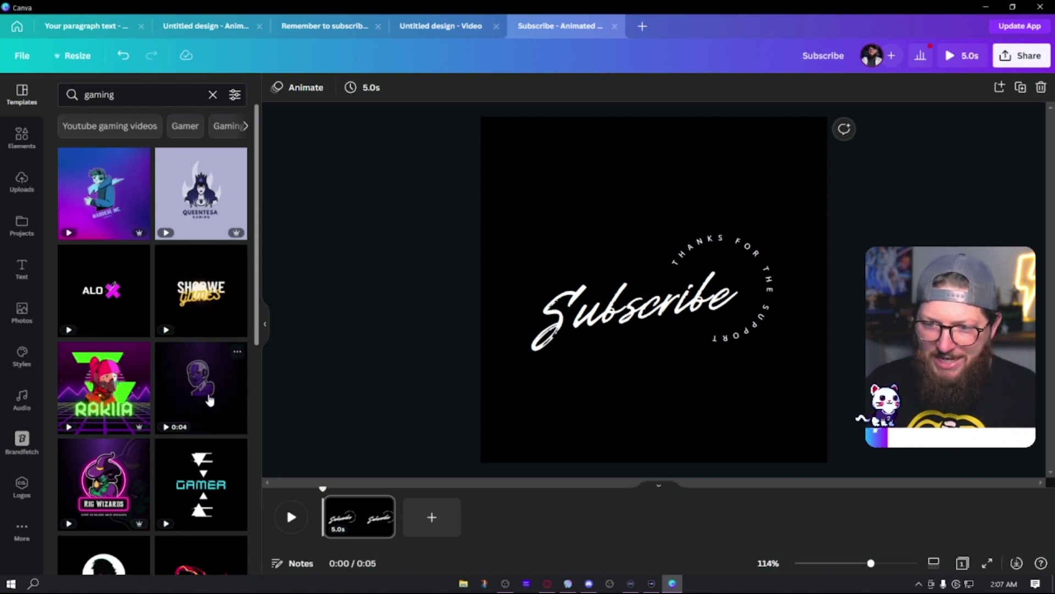
scroll(198, 476, down, 4)
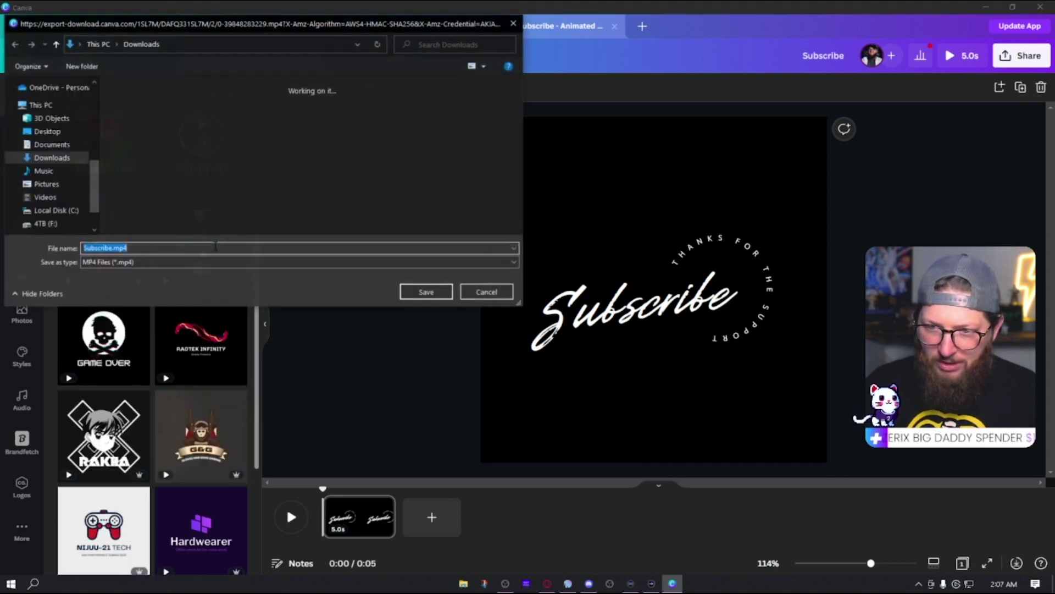
click(415, 292)
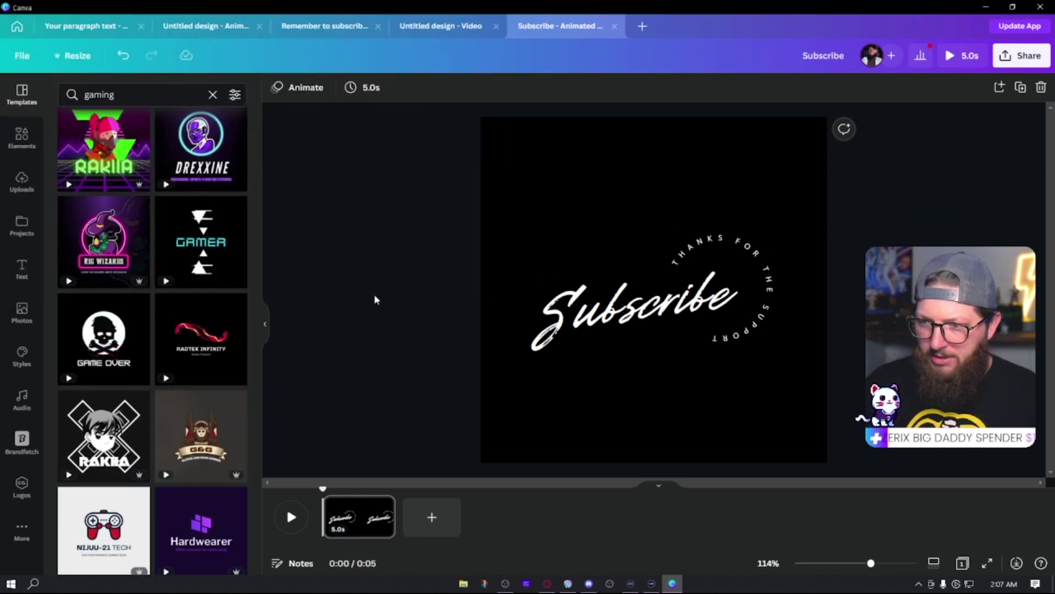
scroll(158, 382, down, 4)
scroll(224, 377, down, 3)
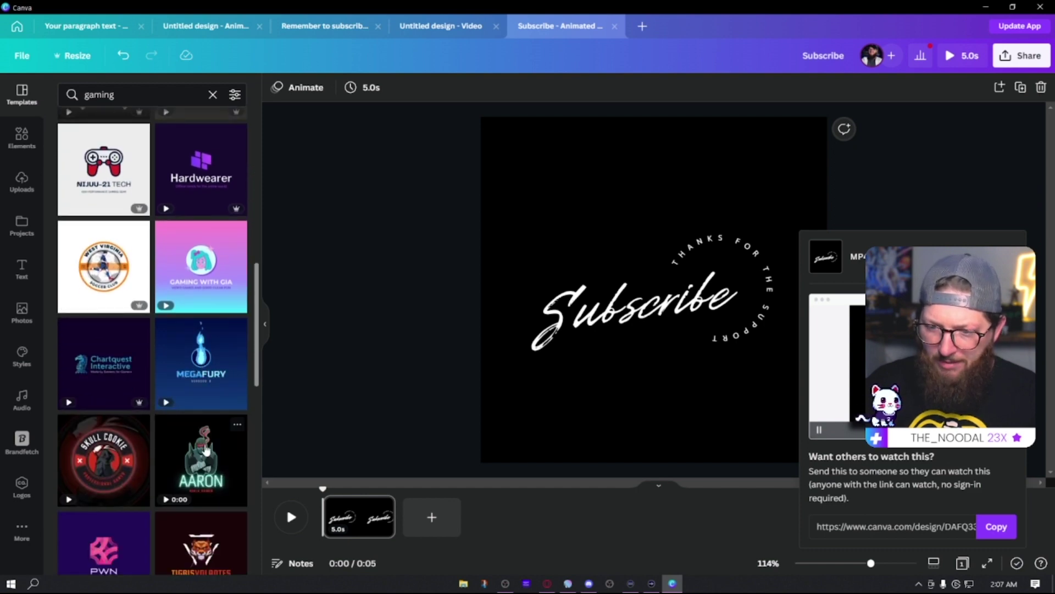
scroll(223, 377, down, 5)
click(113, 305)
click(479, 340)
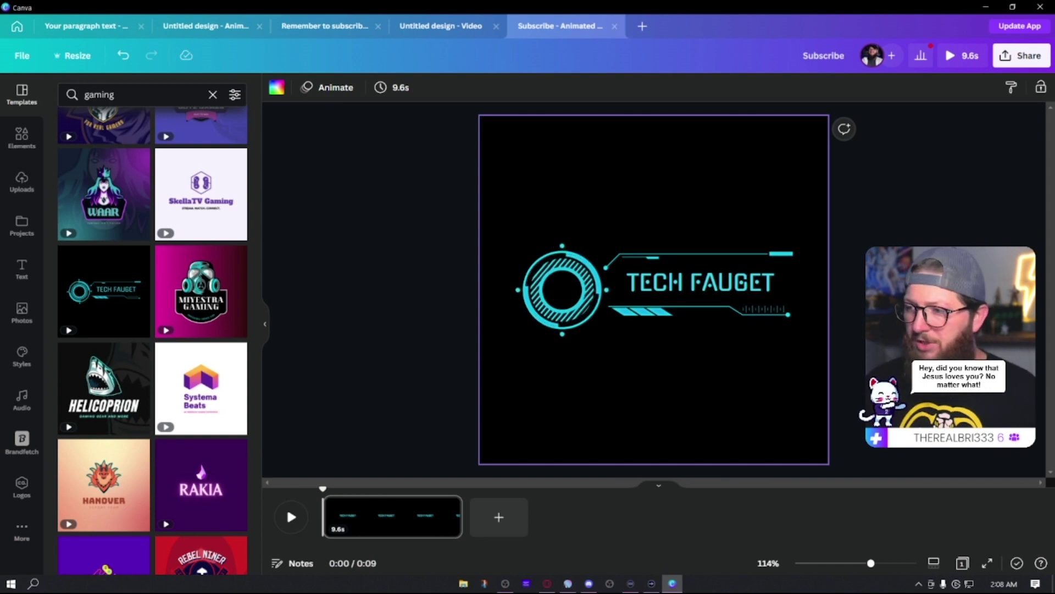
Replace the TECH FAUGET headline text with 'NEW SUBSCRIBER'
click(737, 284)
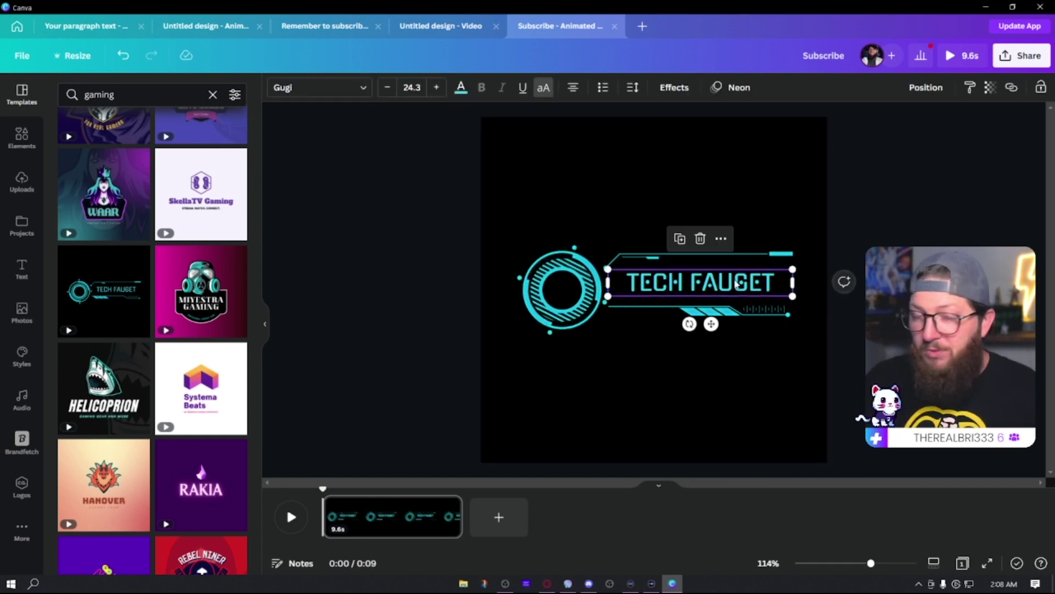
double_click(737, 283)
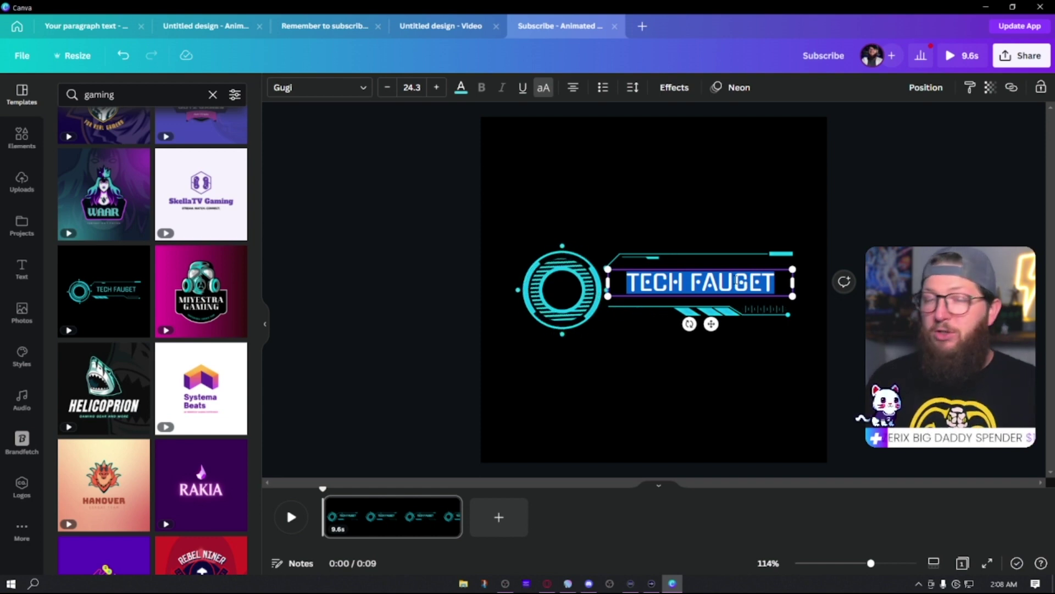
text(NEW)
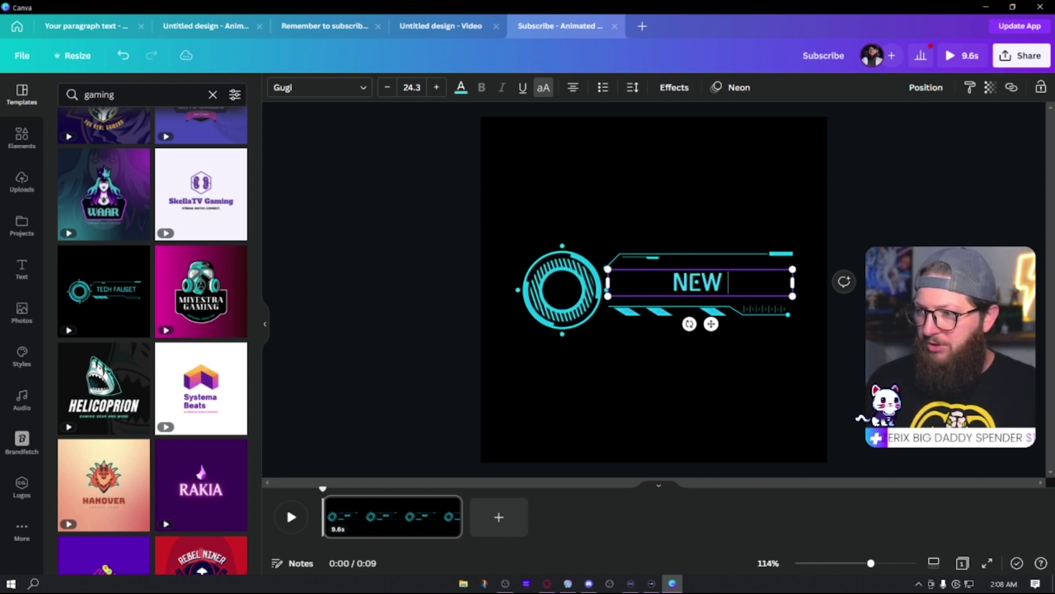
text( SUBSCRIBER)
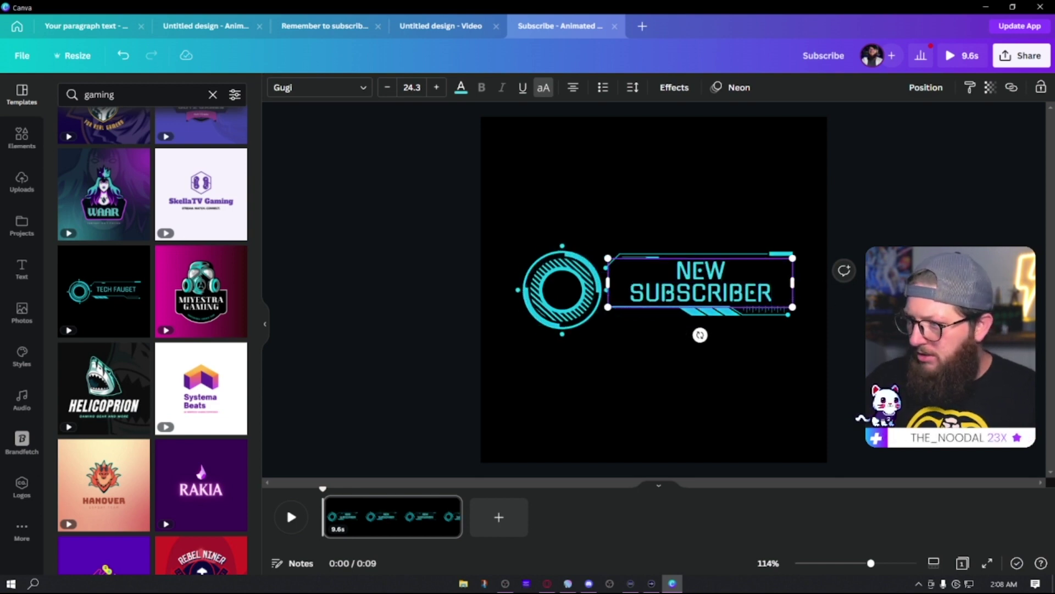
click(739, 301)
click(738, 301)
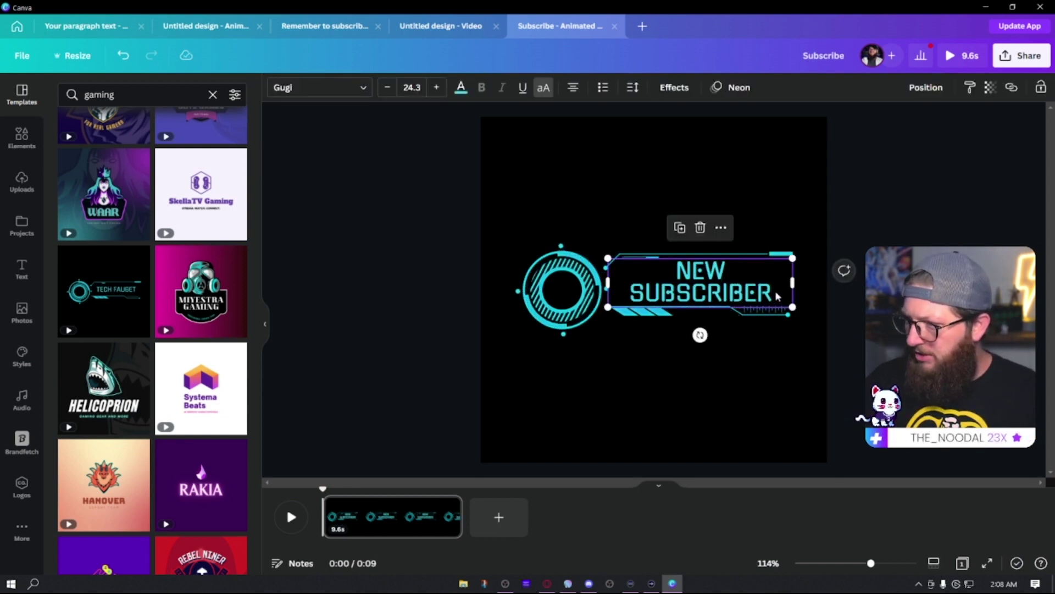
key(Escape)
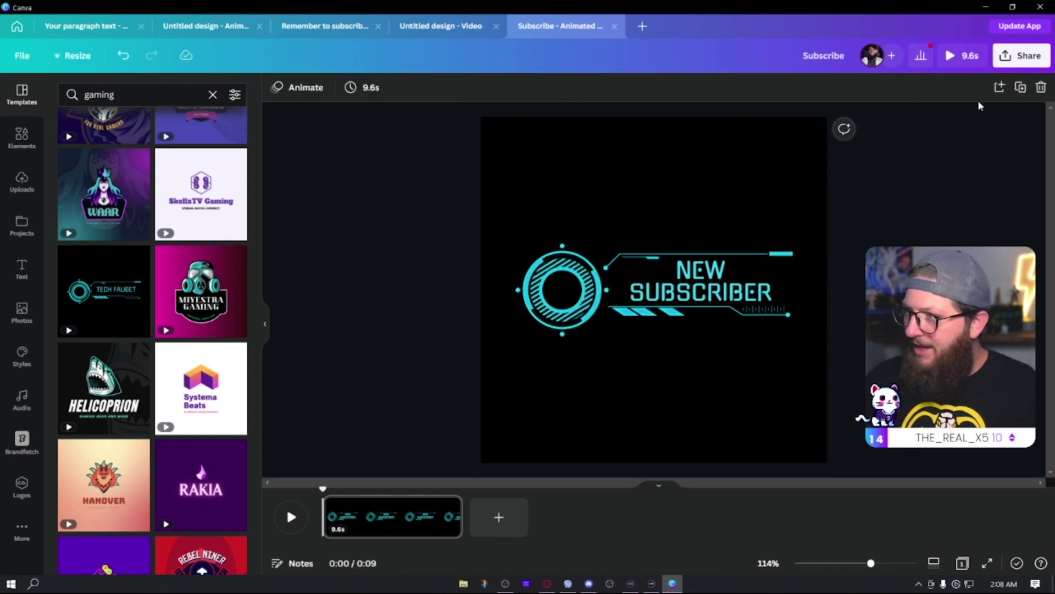
Group all NEW SUBSCRIBER banner elements and apply a Neon animation set to Both
click(291, 516)
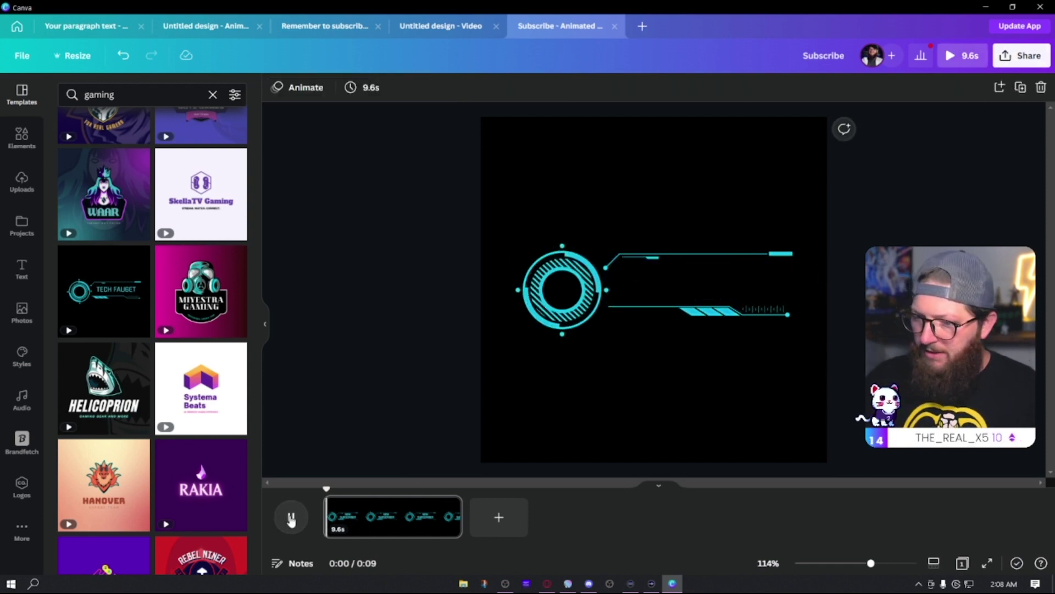
click(292, 517)
drag(882, 374, 516, 242)
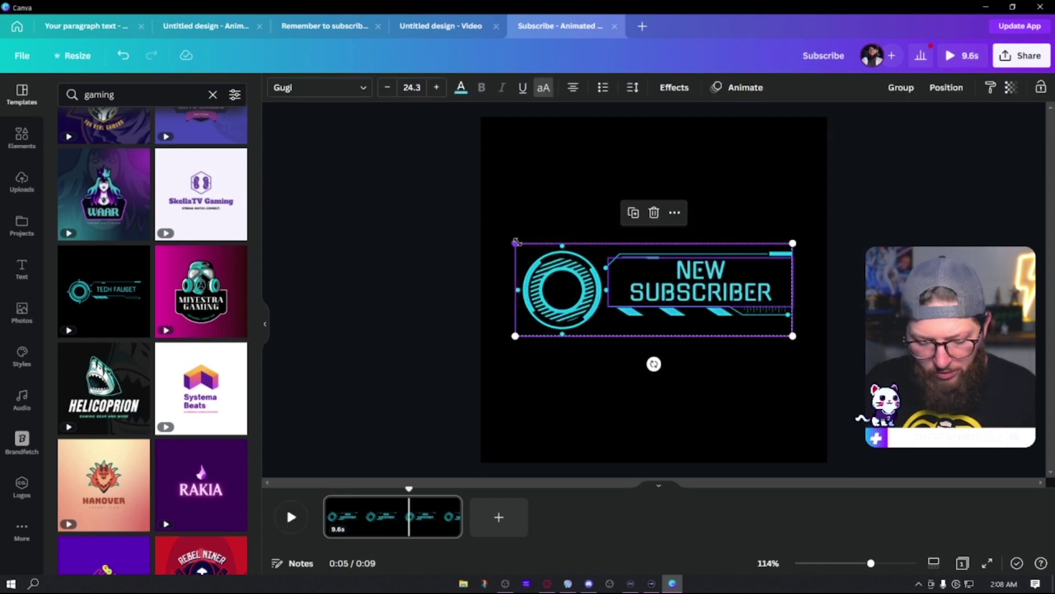
click(900, 92)
click(739, 87)
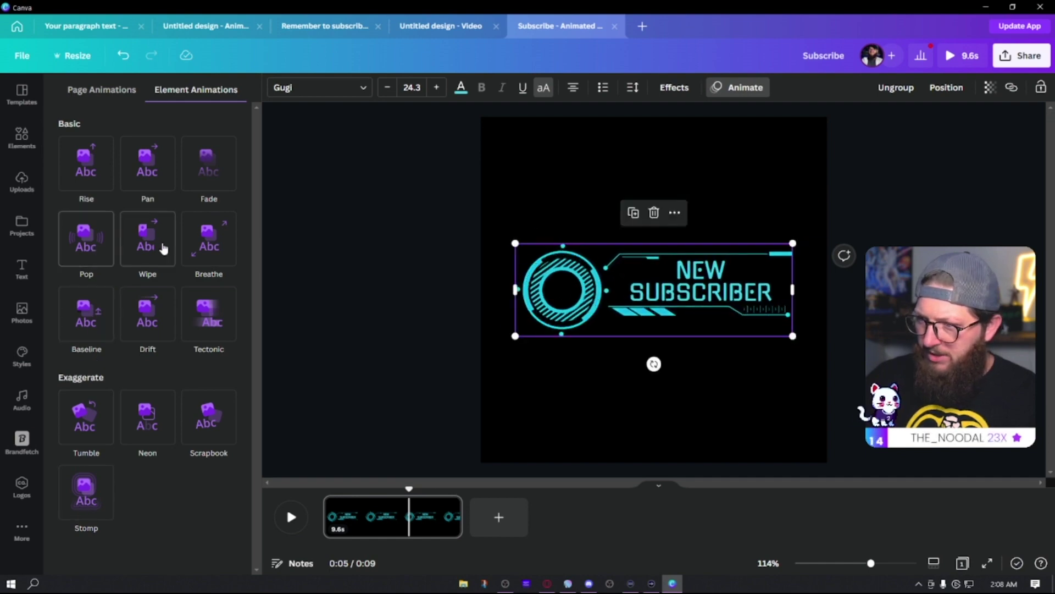
click(142, 428)
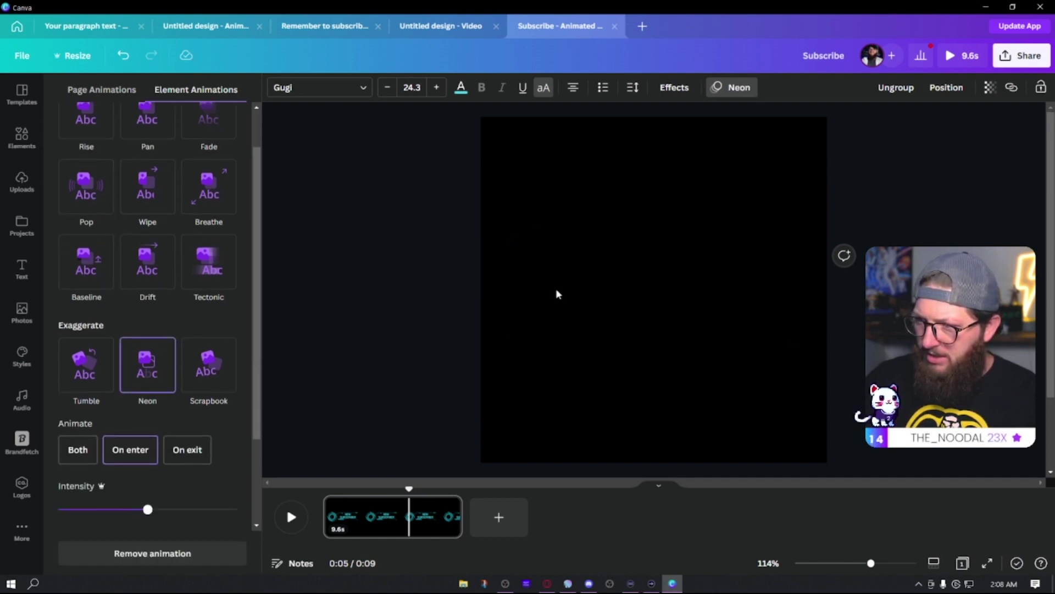
click(84, 455)
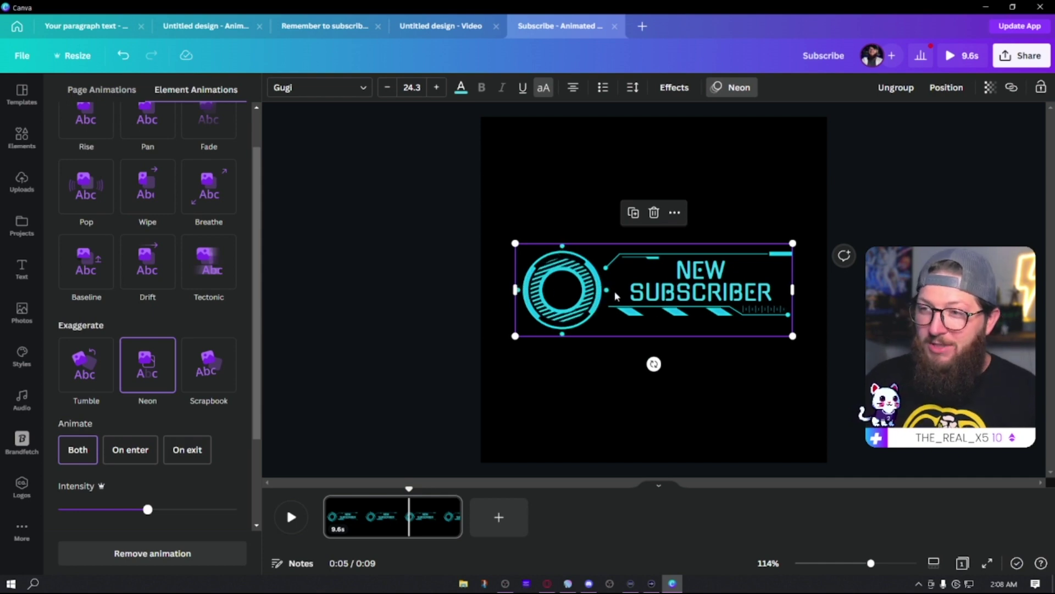
Download the NEW SUBSCRIBER banner as an MP4 video
key(Escape)
key(ctrl+z)
click(1021, 55)
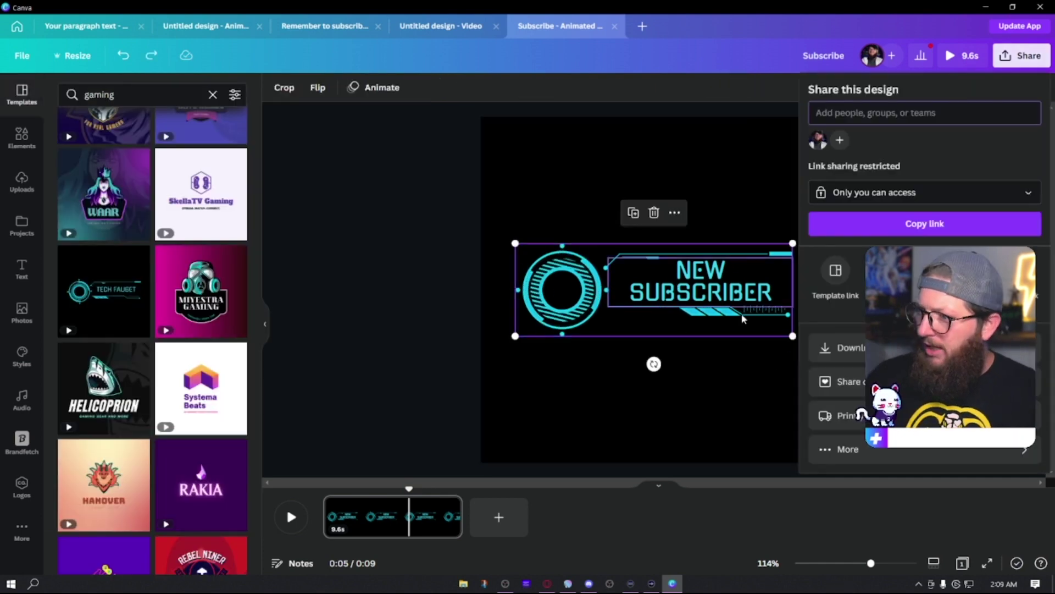
click(841, 347)
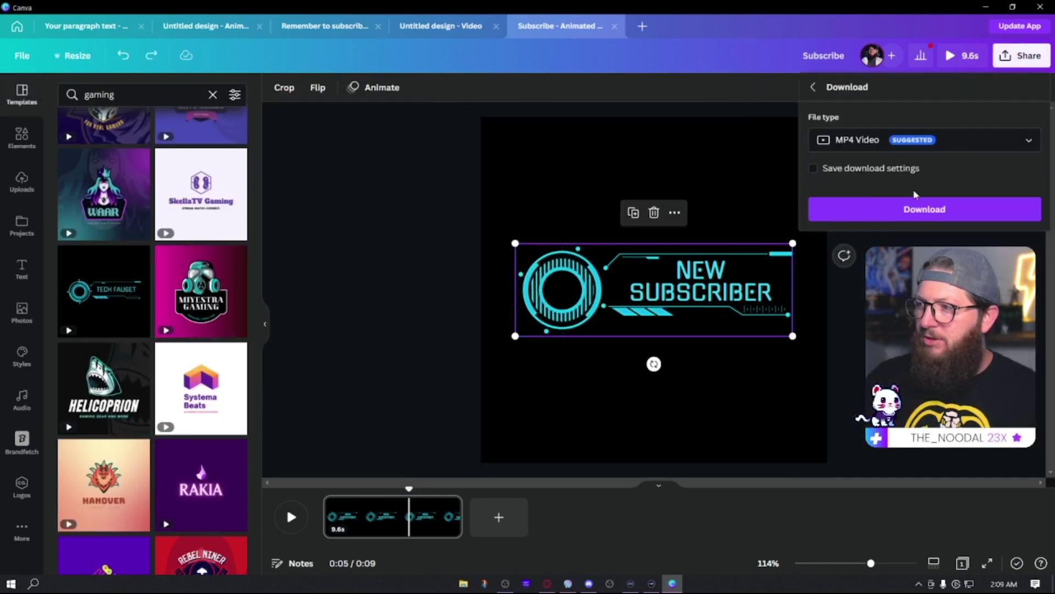
click(913, 209)
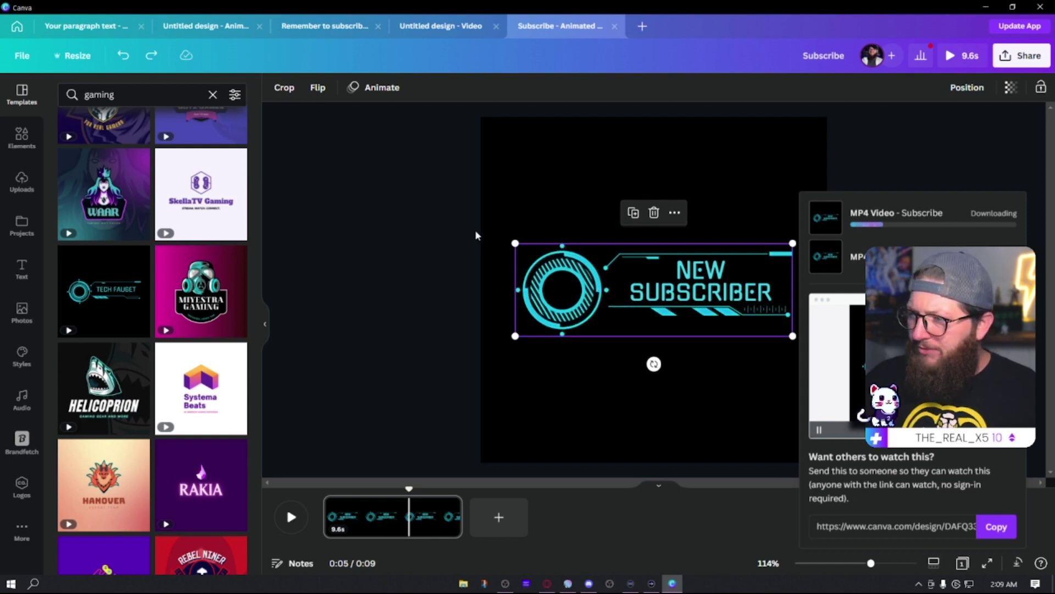
Close the download panel and switch to the StreamElements dashboard in Opera
click(511, 230)
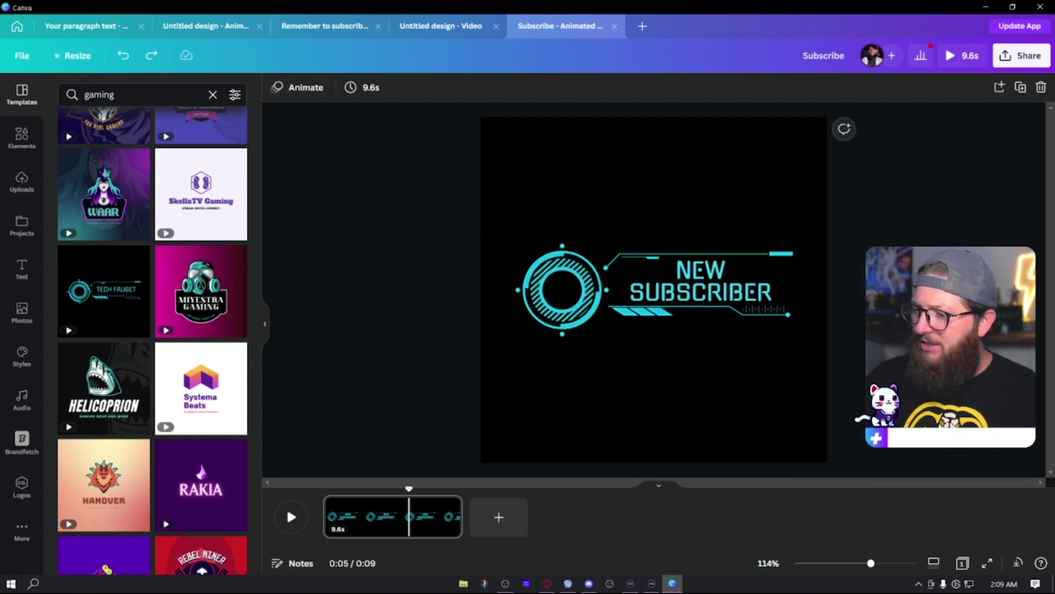
mouse_move(551, 587)
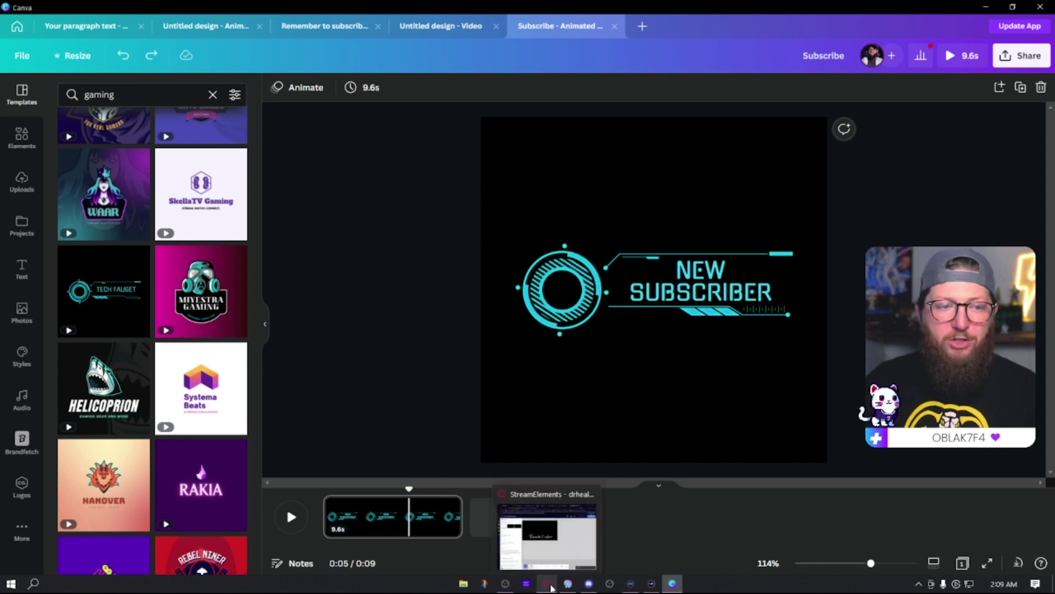
click(552, 588)
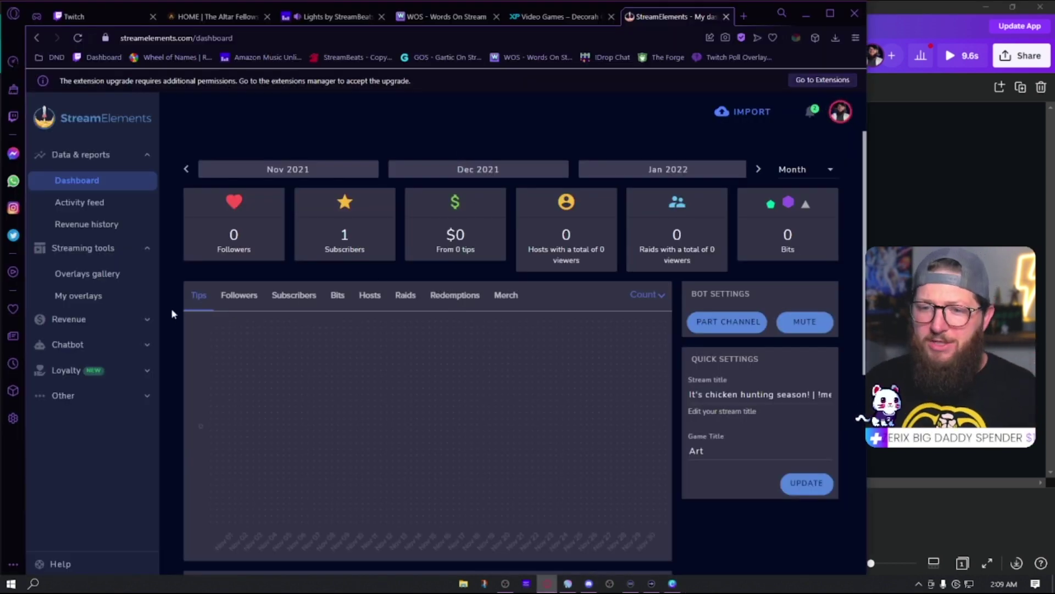
Create a new 1080p overlay from My overlays
click(79, 295)
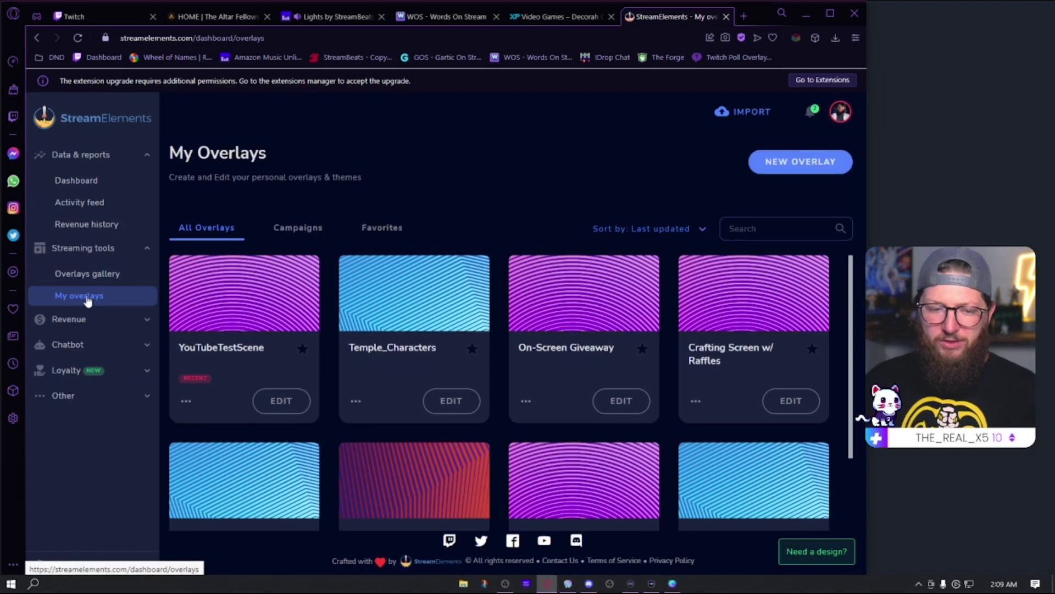
click(793, 171)
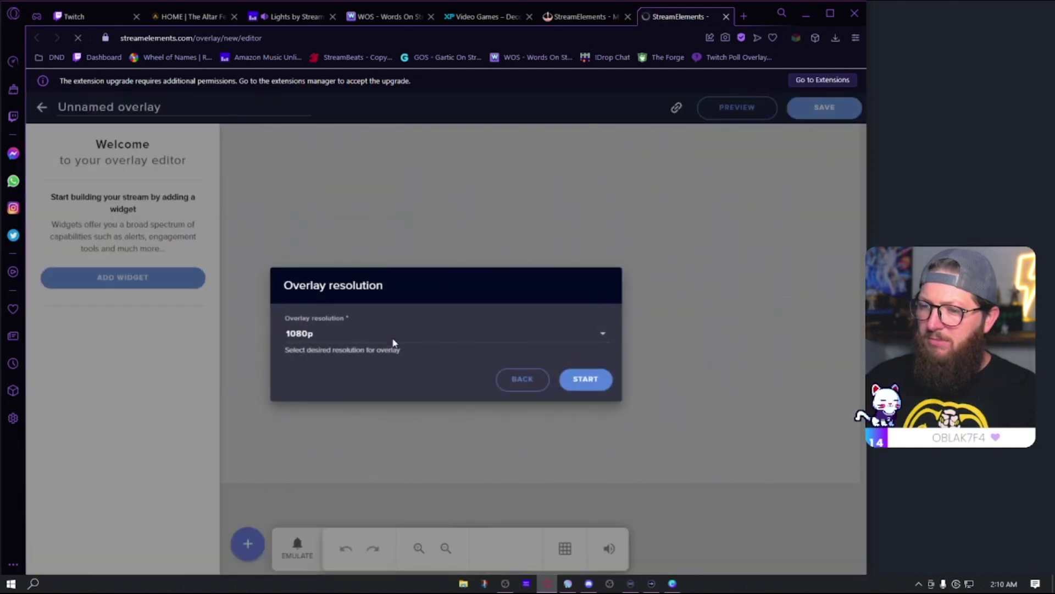
click(588, 378)
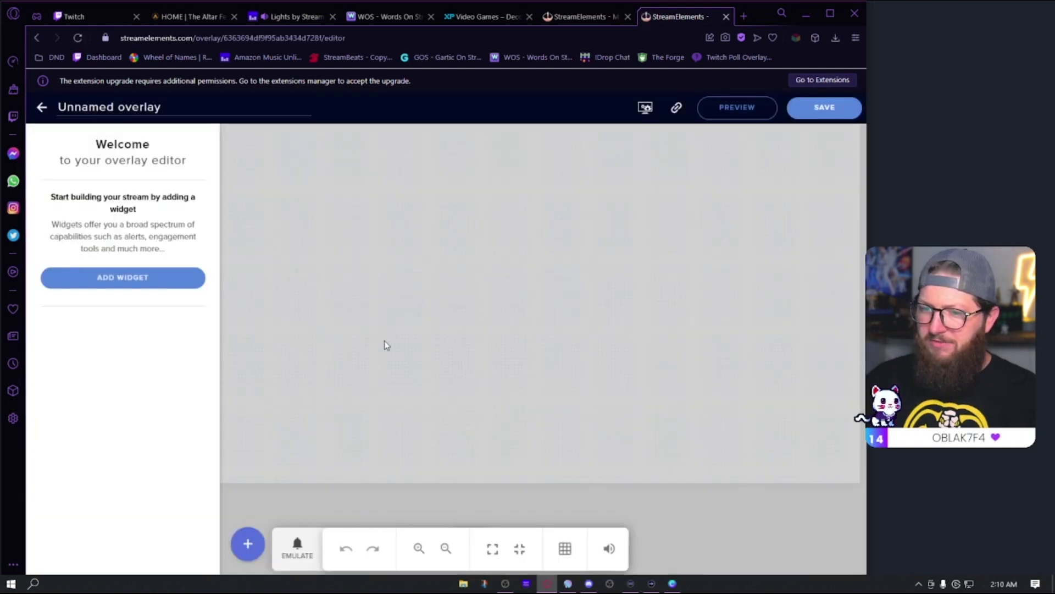
Add an Asset rotator/slideshow widget from Static / Custom, then return to Canva
click(248, 544)
mouse_move(315, 376)
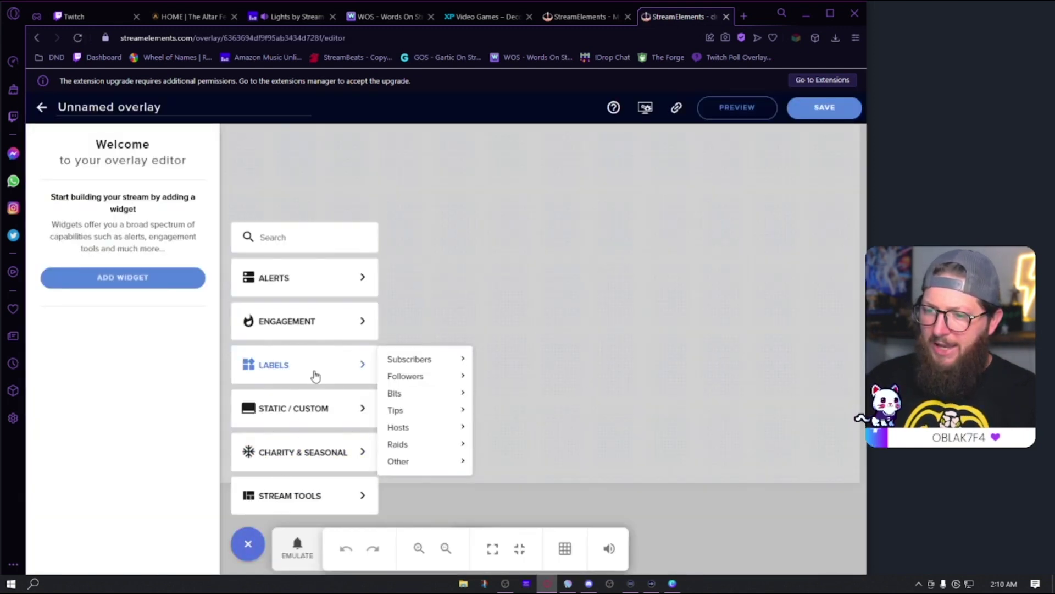
mouse_move(305, 417)
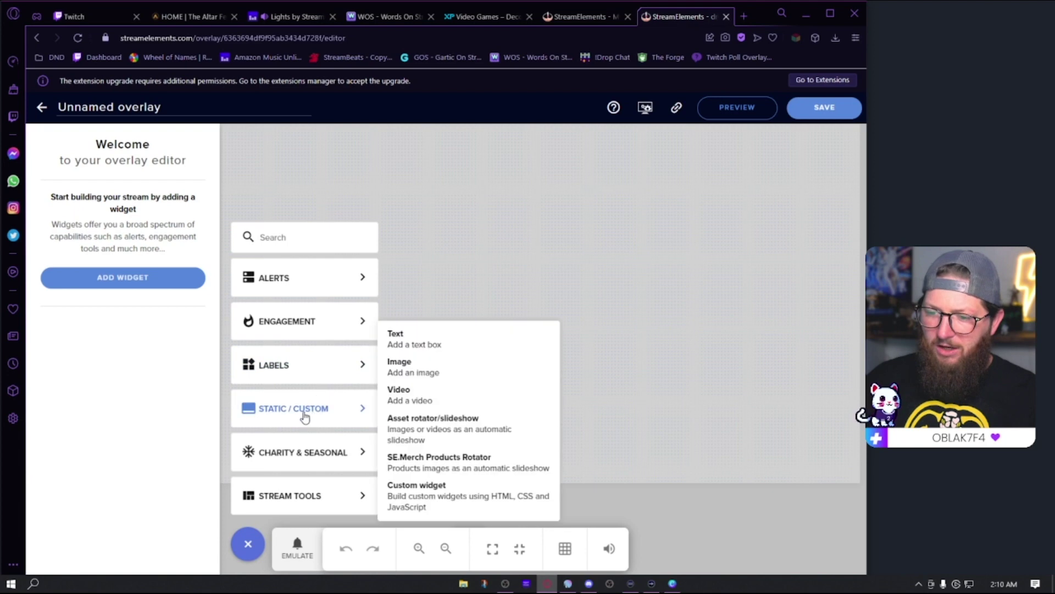
click(438, 432)
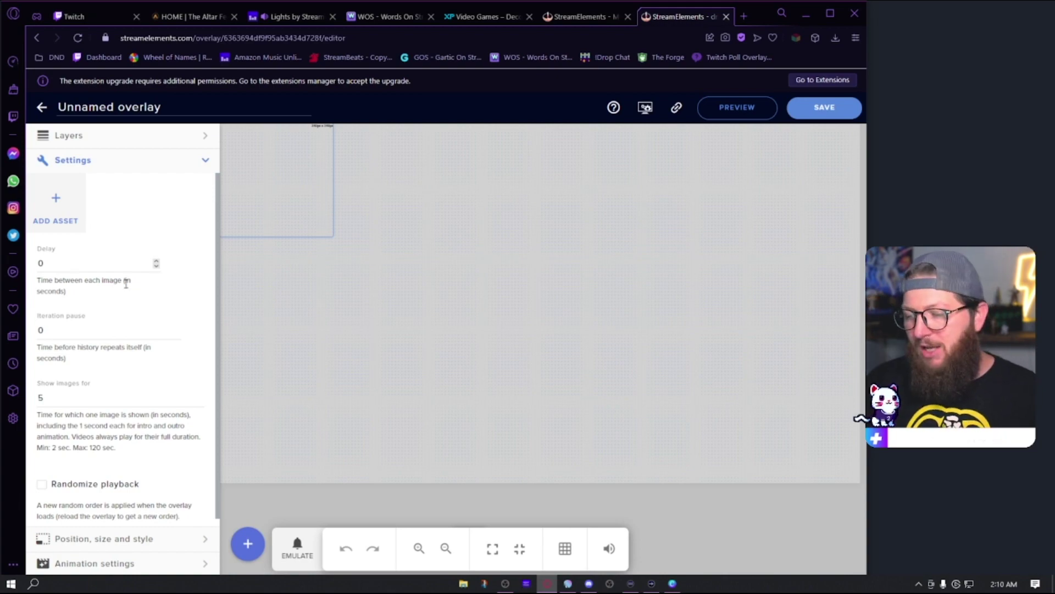
click(674, 583)
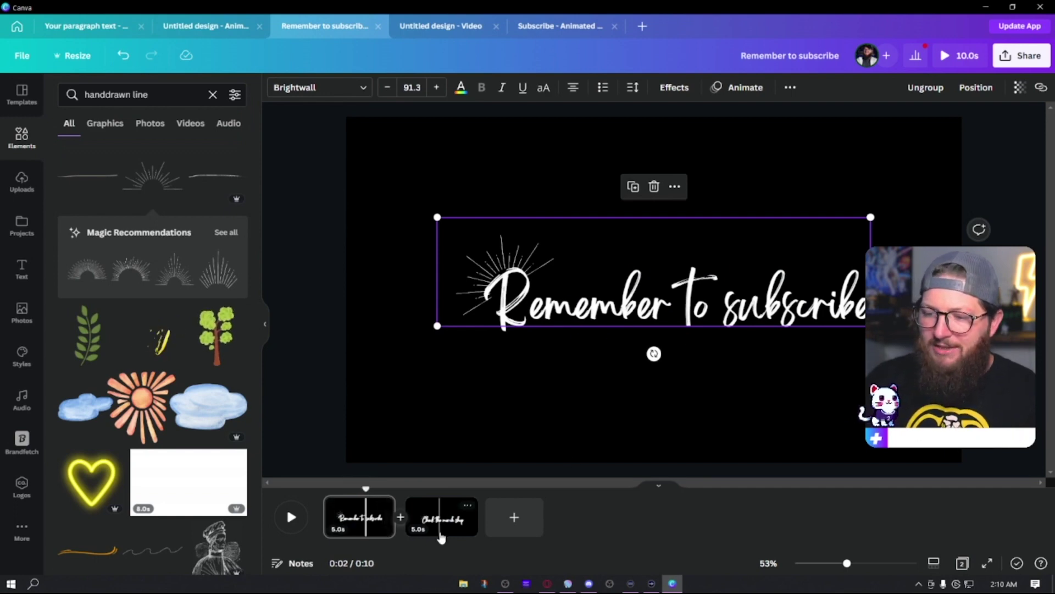
Extend the Remember to subscribe design's first clip from 5 to 10 seconds and minimise Canva
drag(392, 528, 467, 529)
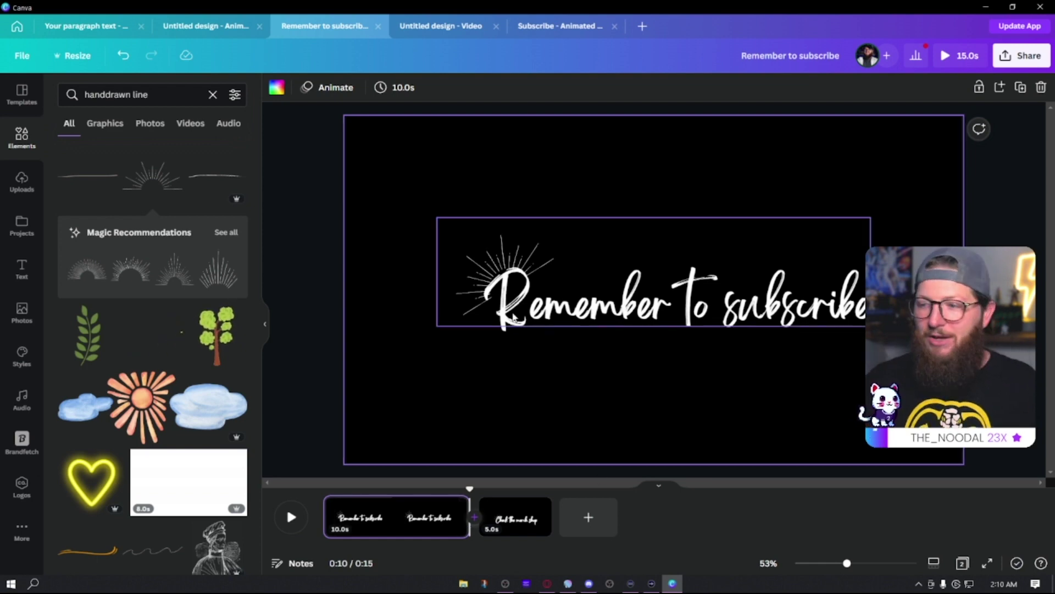
drag(370, 222, 691, 407)
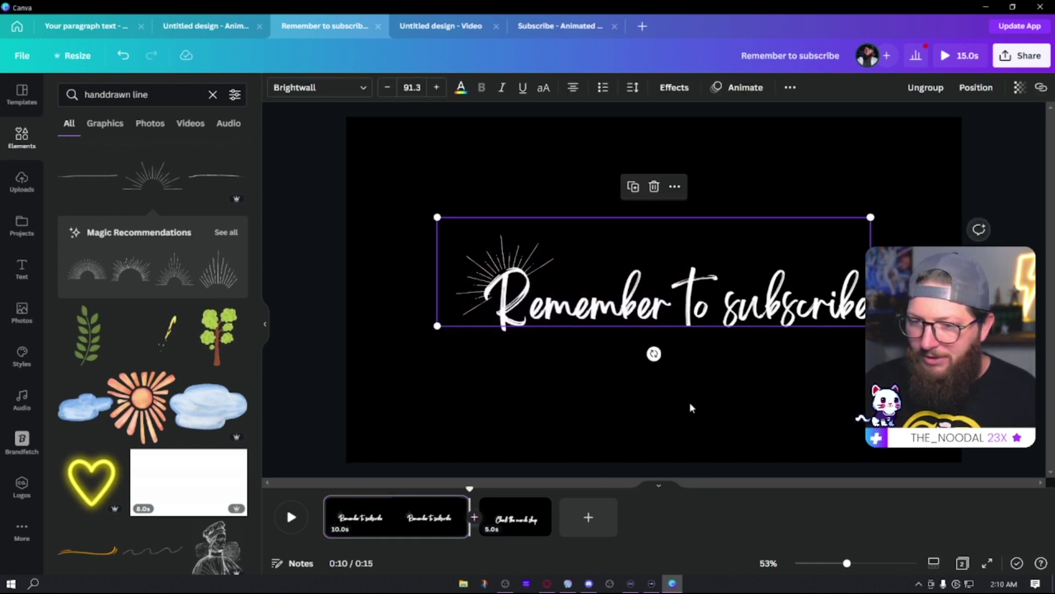
click(398, 193)
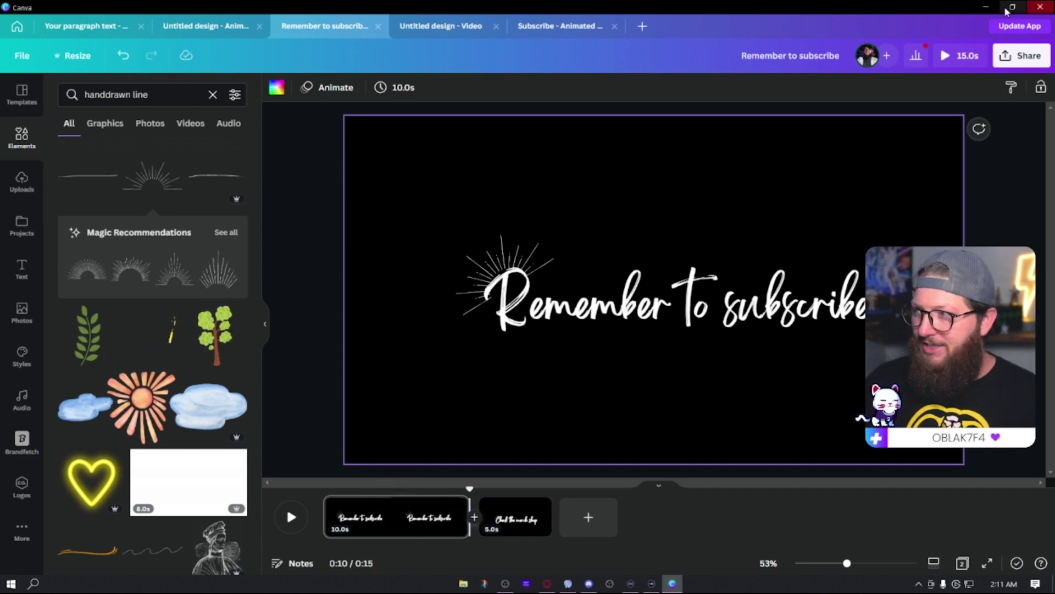
click(986, 6)
Open the rotator widget's ADD ASSET media library on its UPLOAD page
click(580, 260)
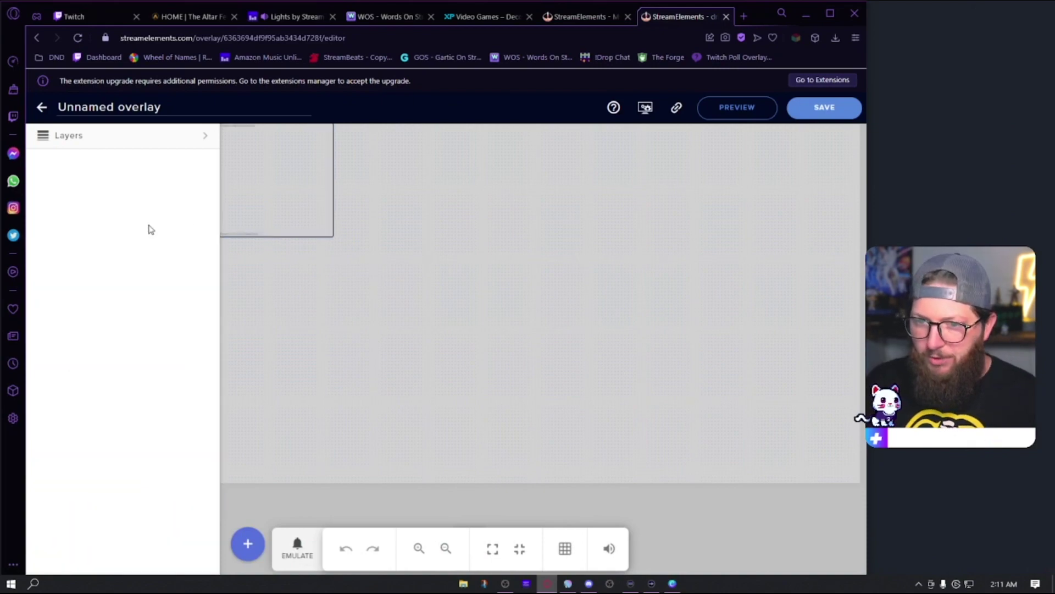
click(280, 196)
click(66, 207)
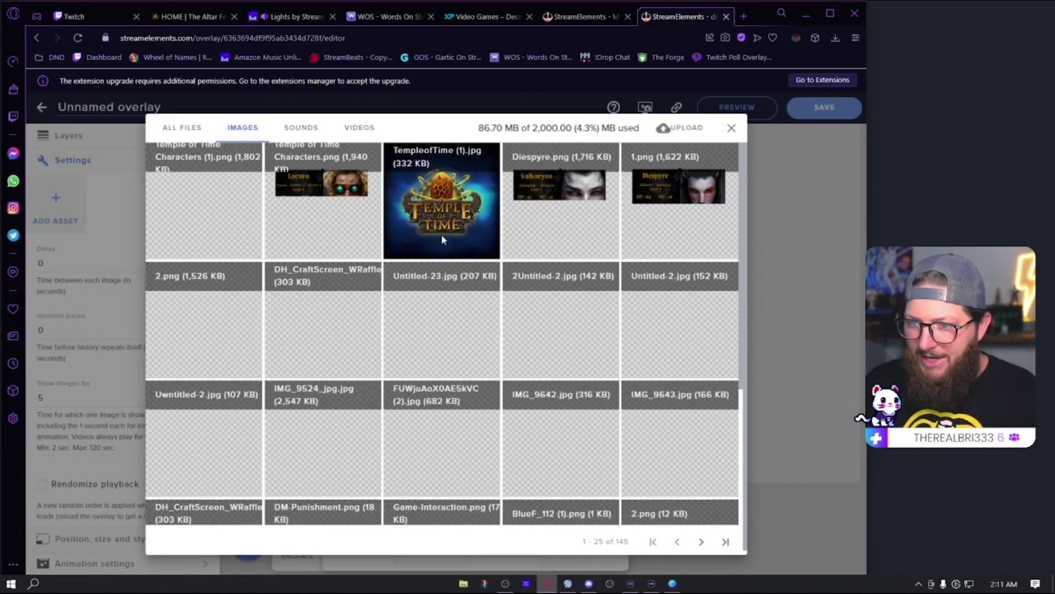
scroll(536, 357, down, 4)
scroll(536, 356, up, 3)
click(680, 127)
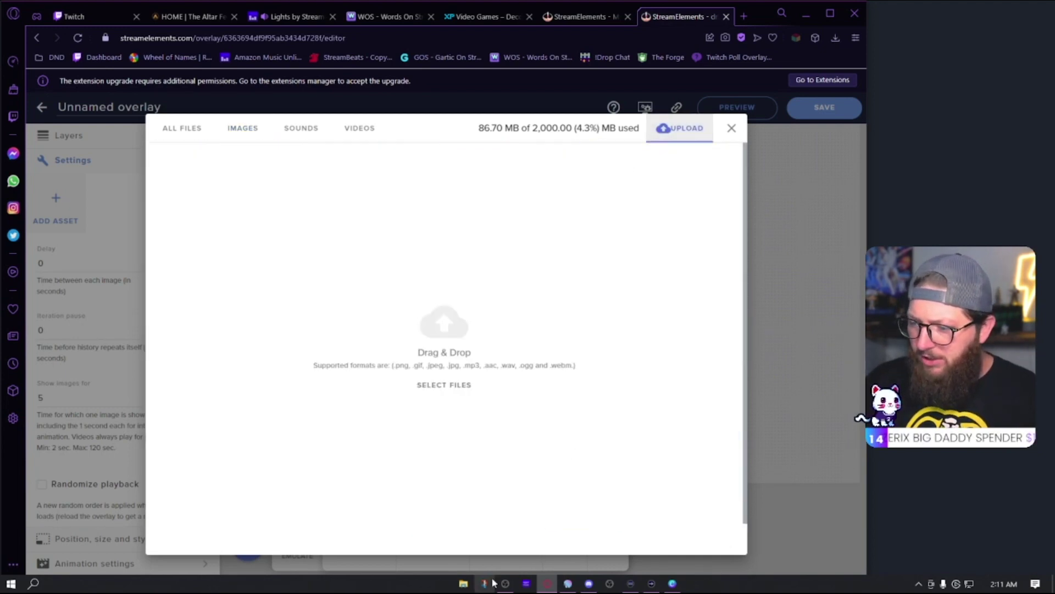
Drag Subscribe.mp4, Untitled design.mp4 and Remember to subscribe.mp4 from Downloads into the upload area
click(463, 583)
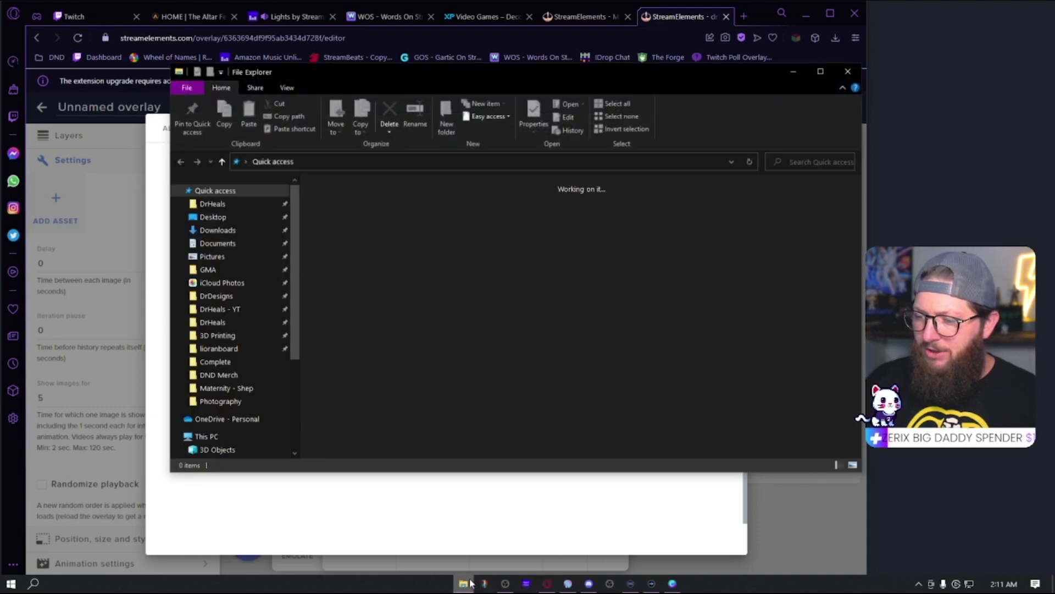
click(554, 183)
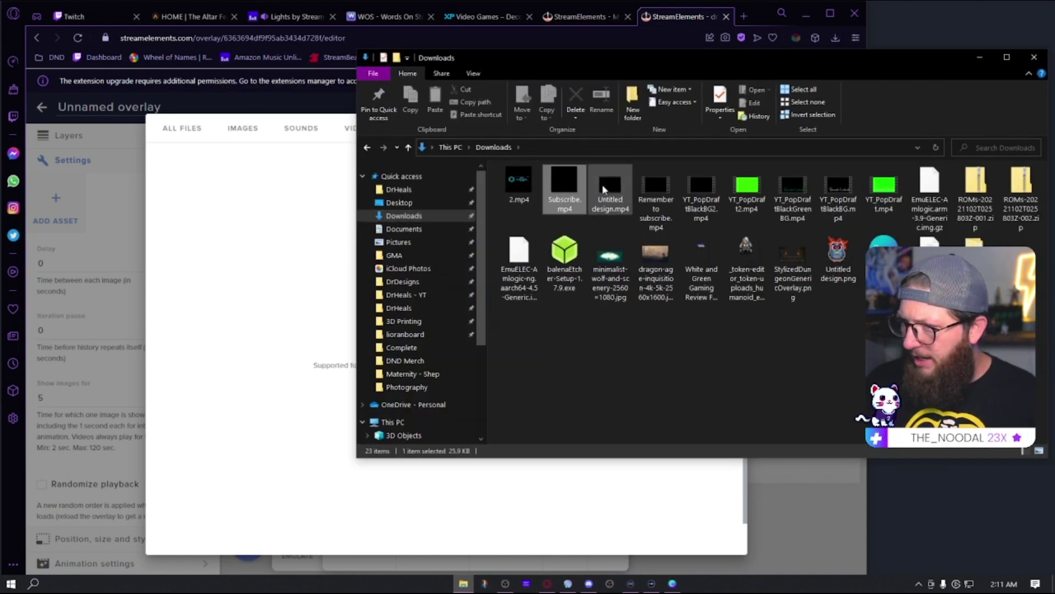
ctrl+click(610, 190)
ctrl+click(657, 195)
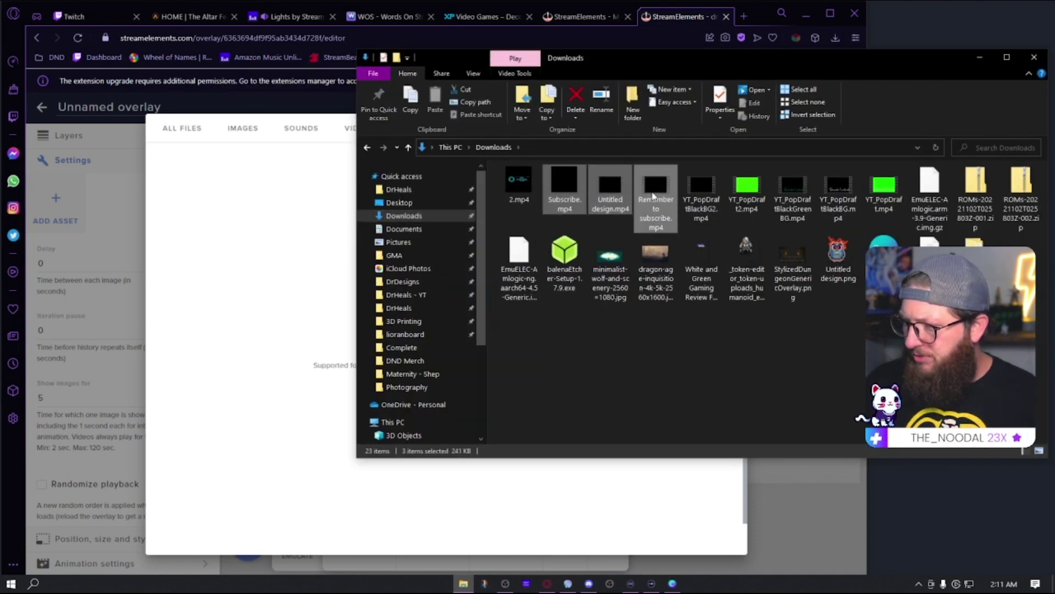
drag(662, 190, 288, 313)
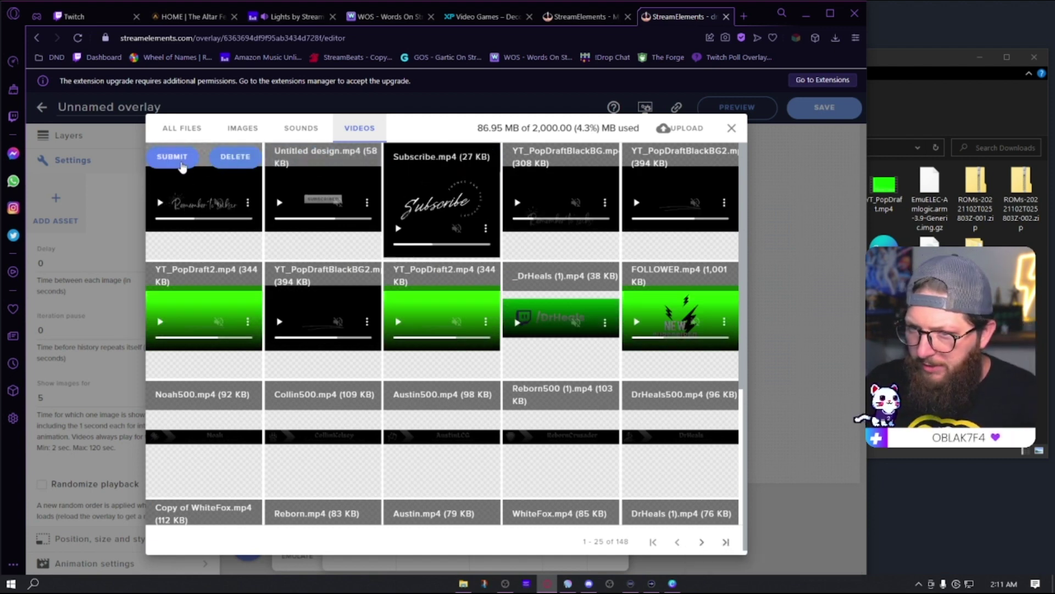
Add Remember to subscribe.mp4 and Subscribe.mp4 to the rotator widget
click(178, 164)
click(56, 198)
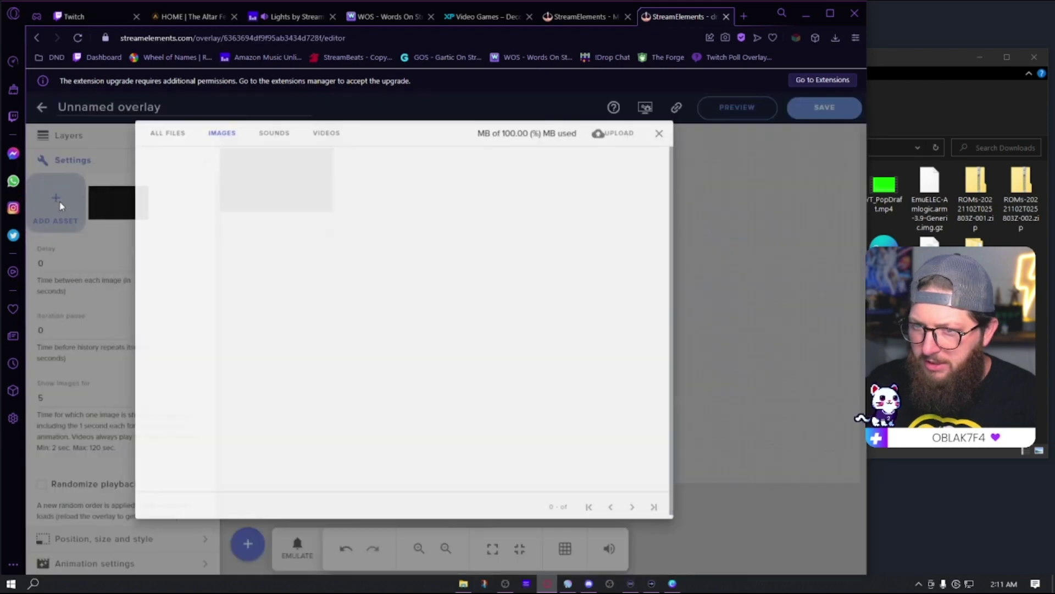
click(358, 128)
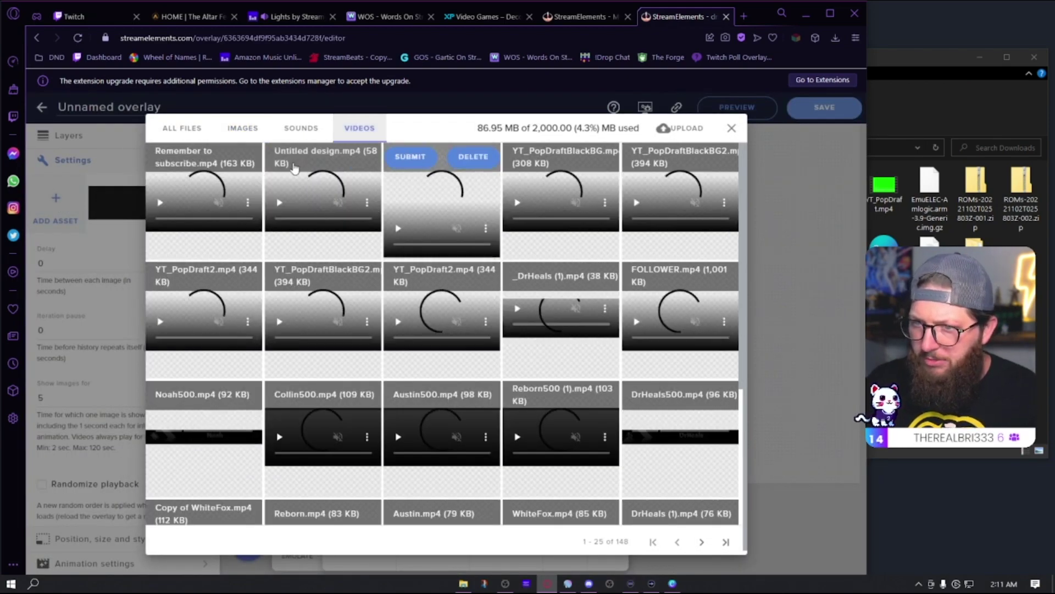
click(295, 159)
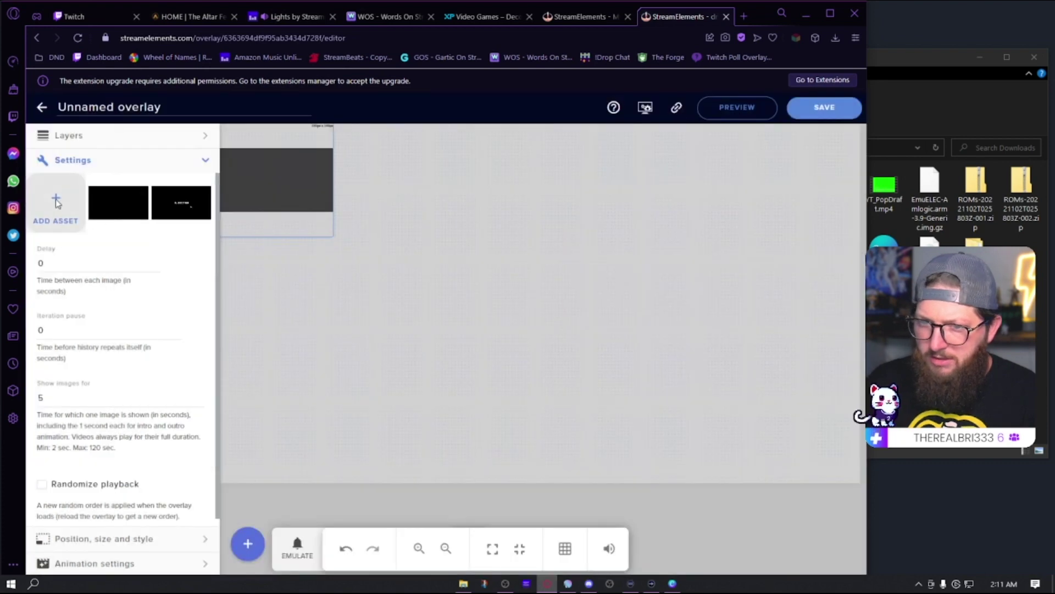
Add Untitled design.mp4 to the rotator and enlarge the widget on the overlay canvas
click(55, 199)
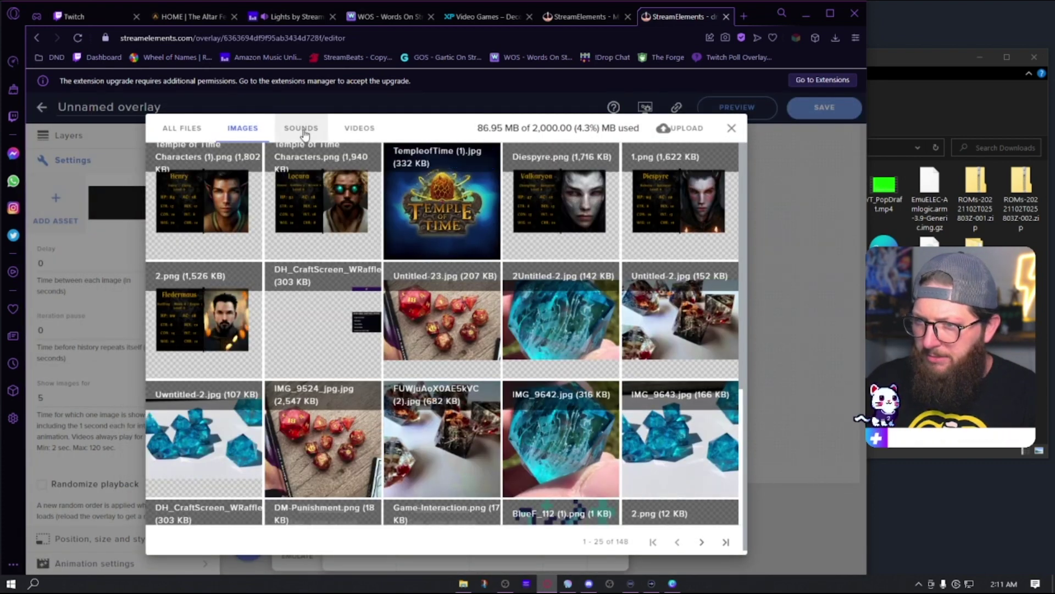
click(301, 128)
click(372, 133)
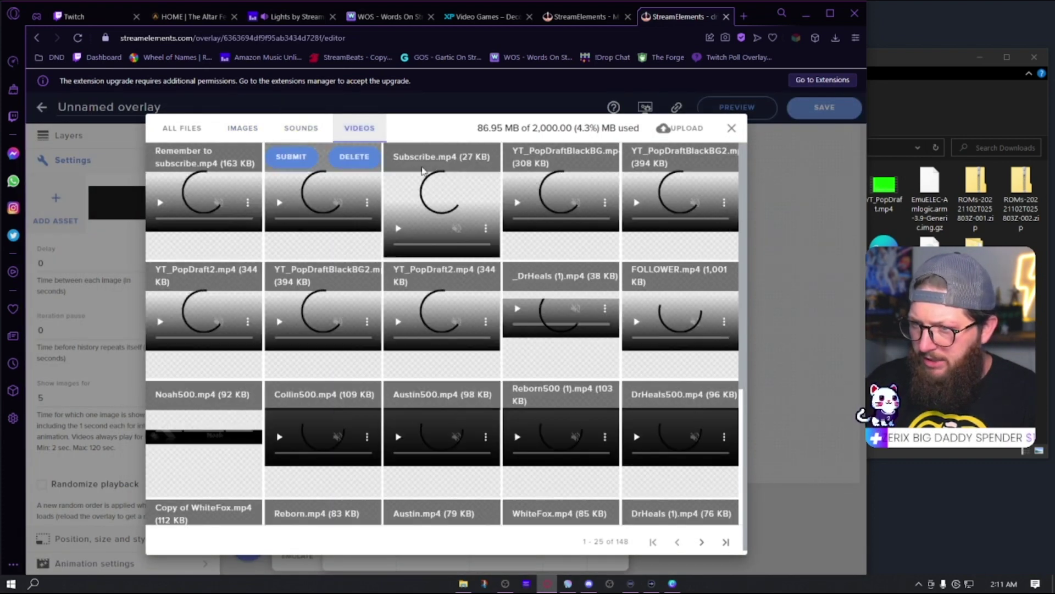
click(420, 159)
drag(331, 240, 449, 279)
click(502, 263)
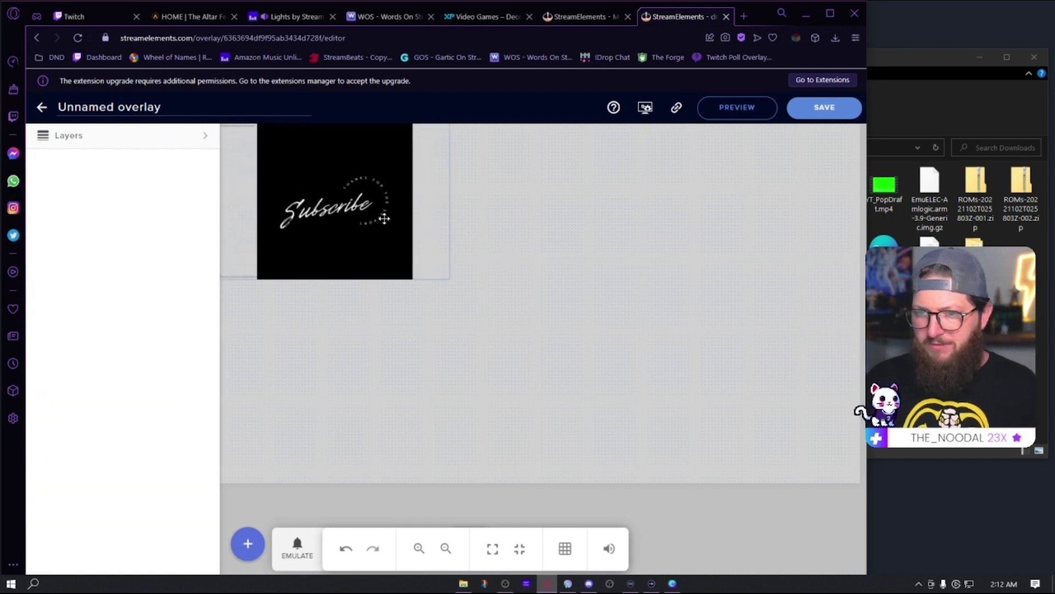
Select the rotator widget and edit its Delay and Iteration pause timing values
click(326, 198)
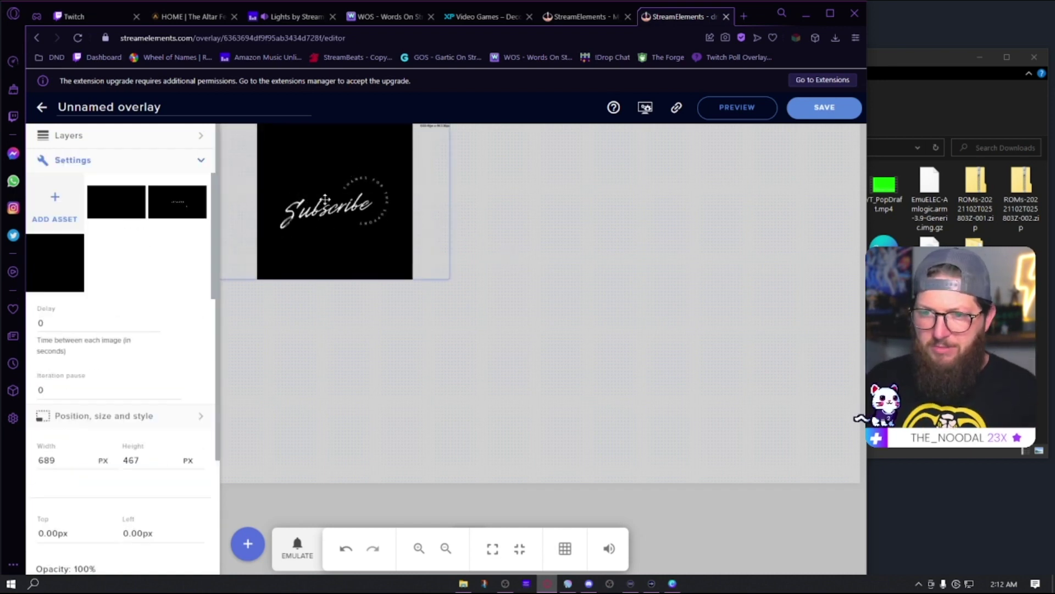
double_click(89, 329)
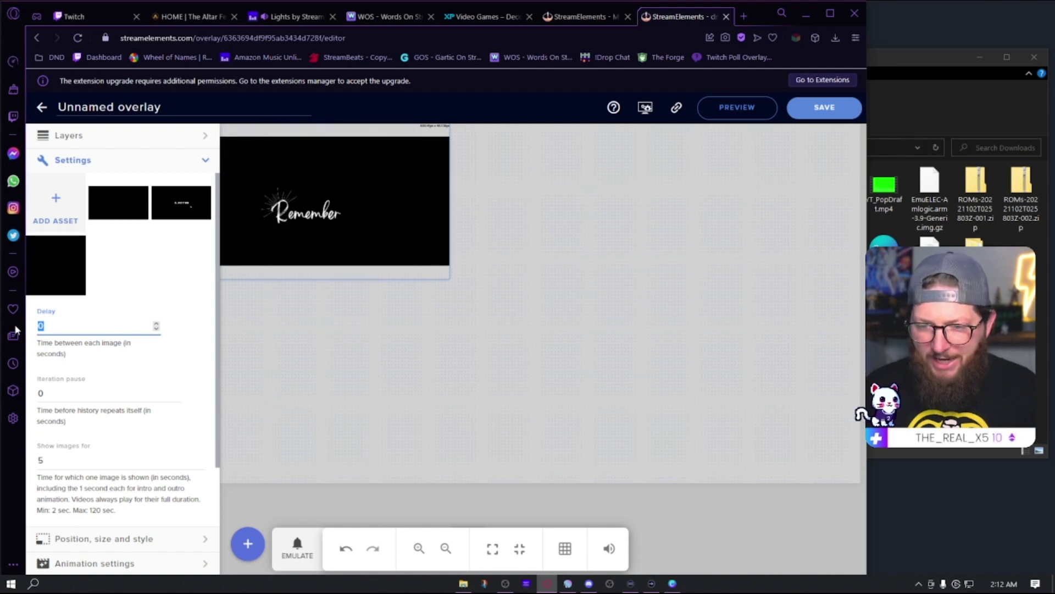
text(500)
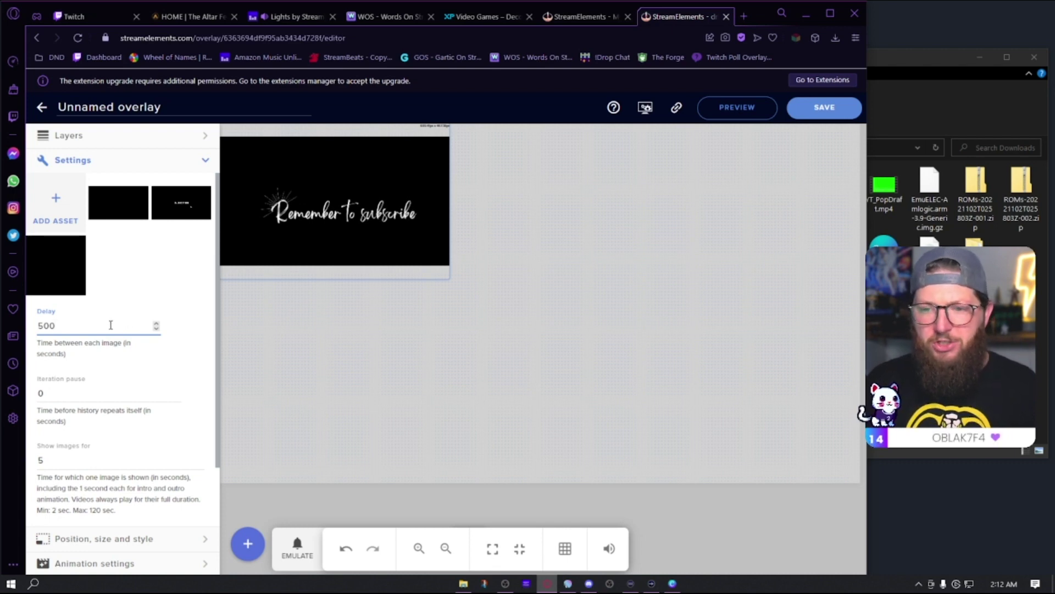
double_click(41, 394)
click(199, 378)
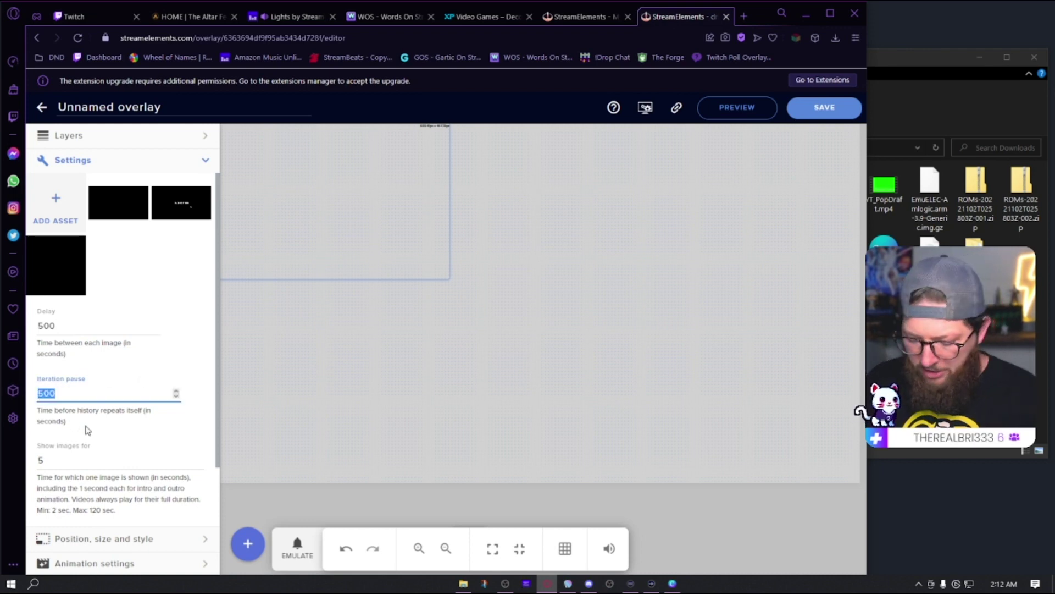
Set Delay and Iteration pause to 0, keep images at 5 seconds, and start saving
double_click(47, 326)
text(0)
click(199, 348)
scroll(175, 401, down, 2)
drag(190, 390, 27, 391)
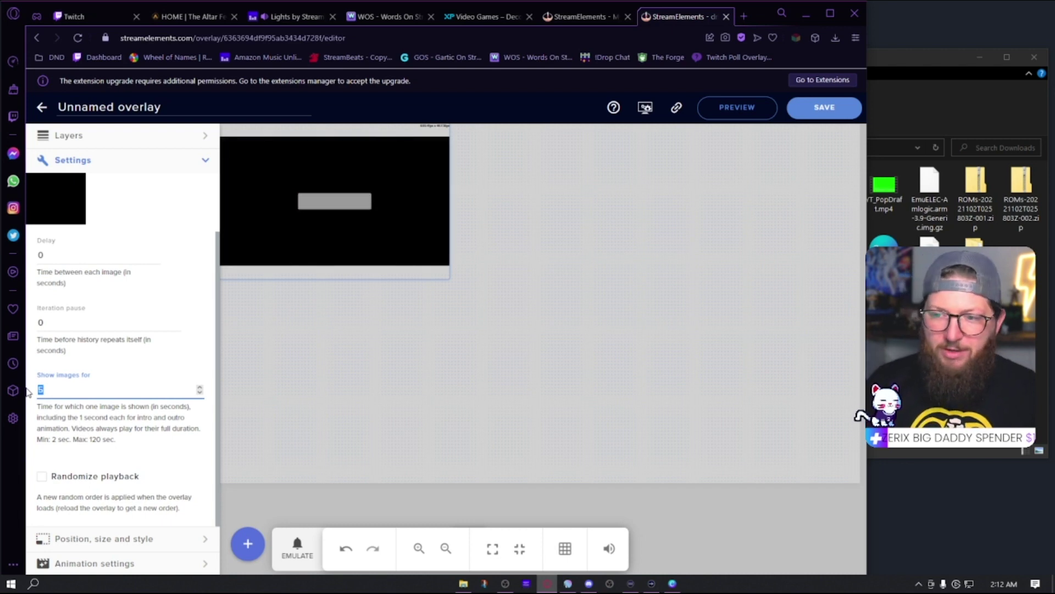
click(167, 358)
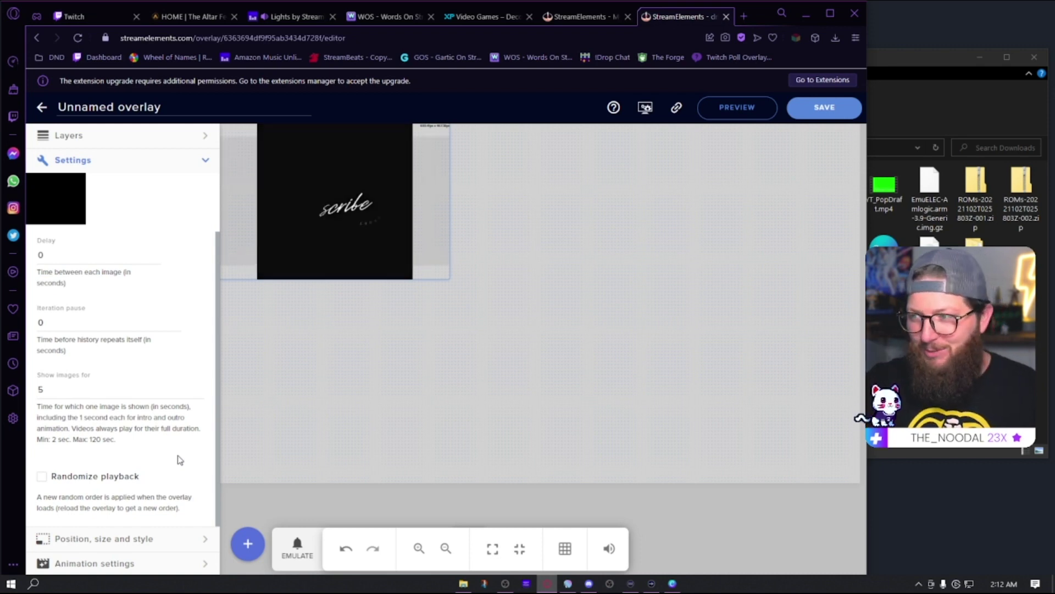
click(827, 110)
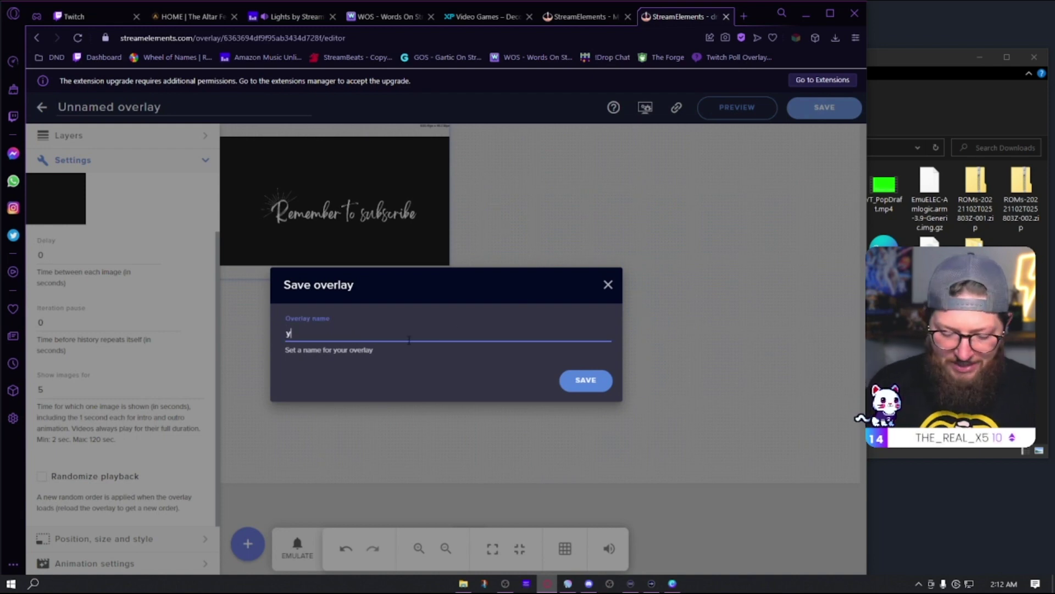
Save the overlay as 'YouTubeCTA' and copy its link
text(YouTubeC)
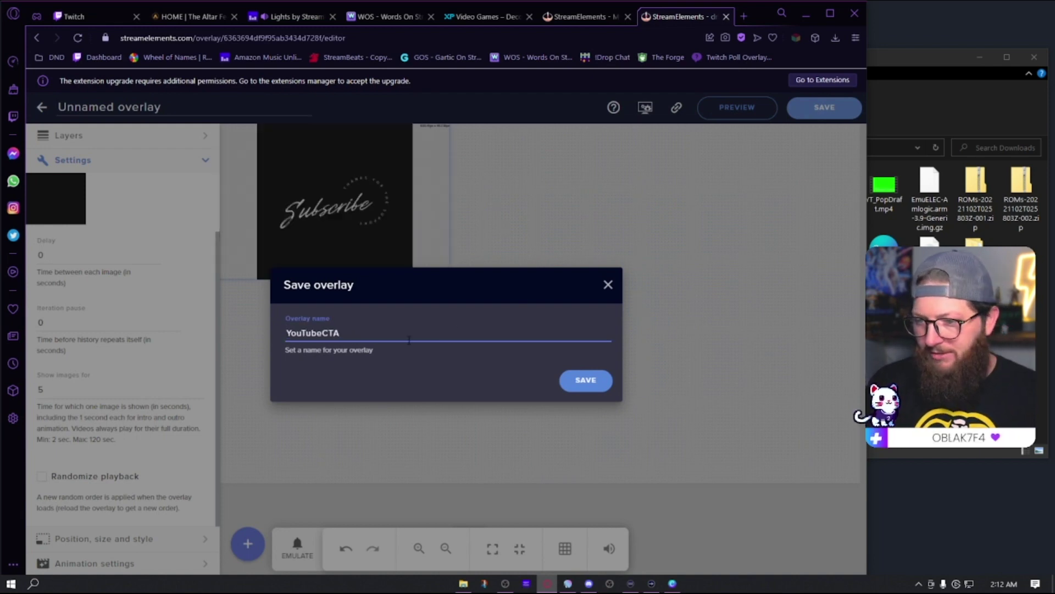
text(TA)
key(Return)
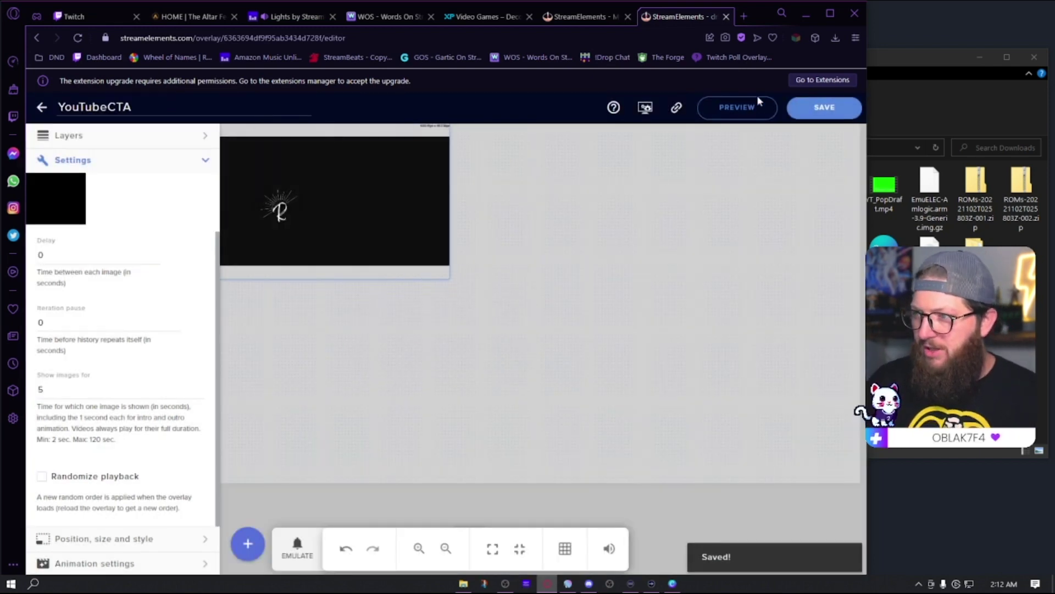
click(677, 107)
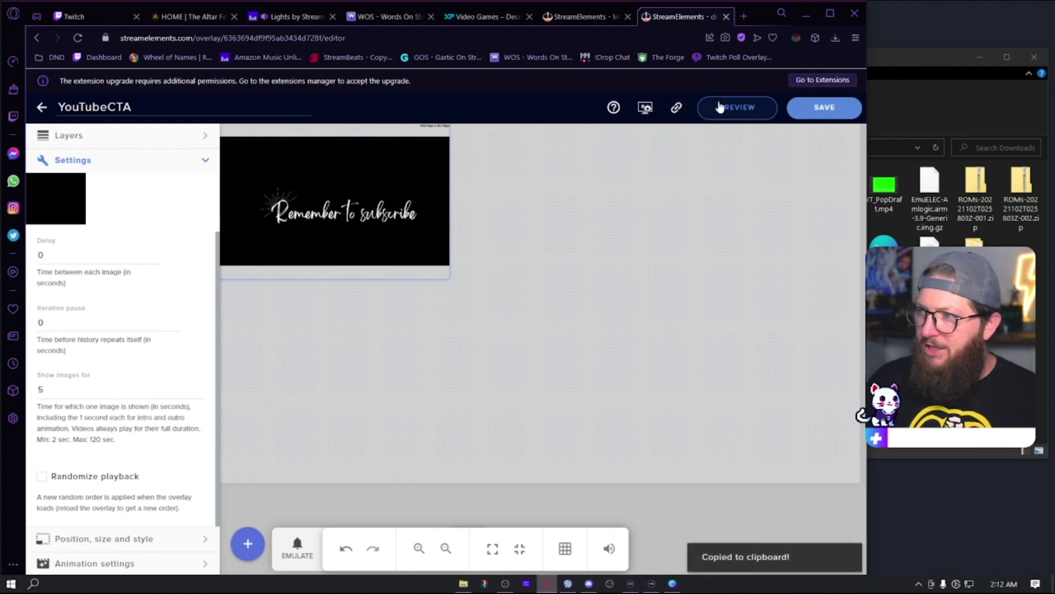
Minimize the browser and close the Downloads window to clear the desktop
click(806, 12)
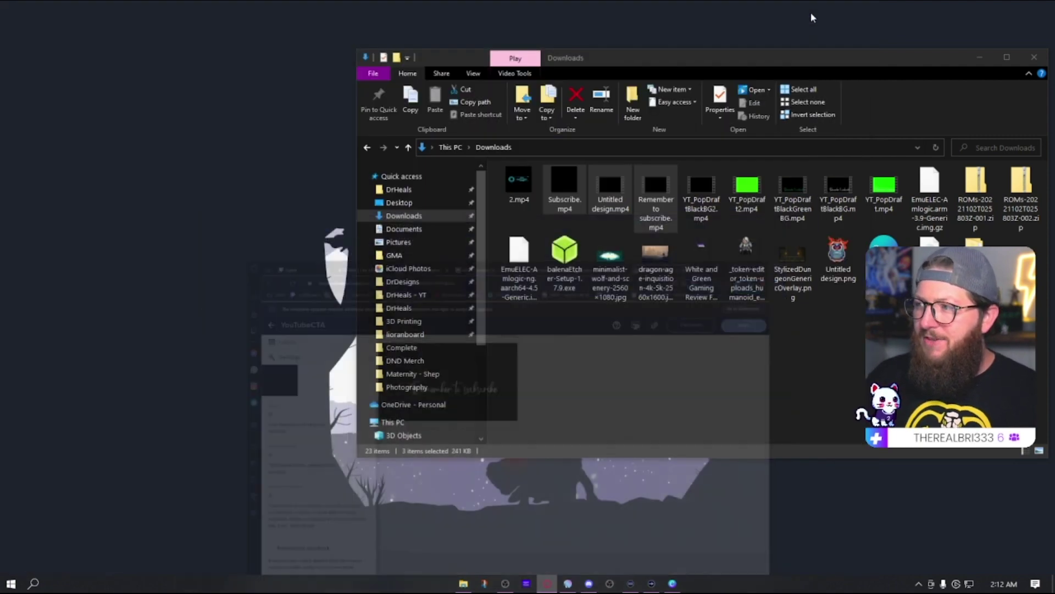
drag(955, 57, 845, 78)
click(886, 81)
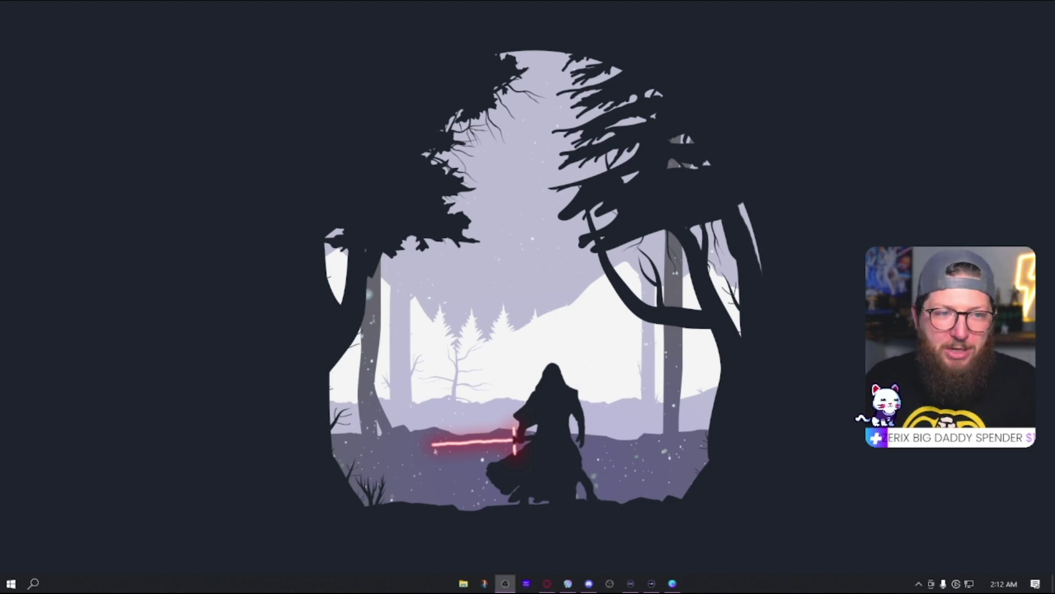
Bring OBS back up and add a browser source named YouTubeCTA
click(506, 583)
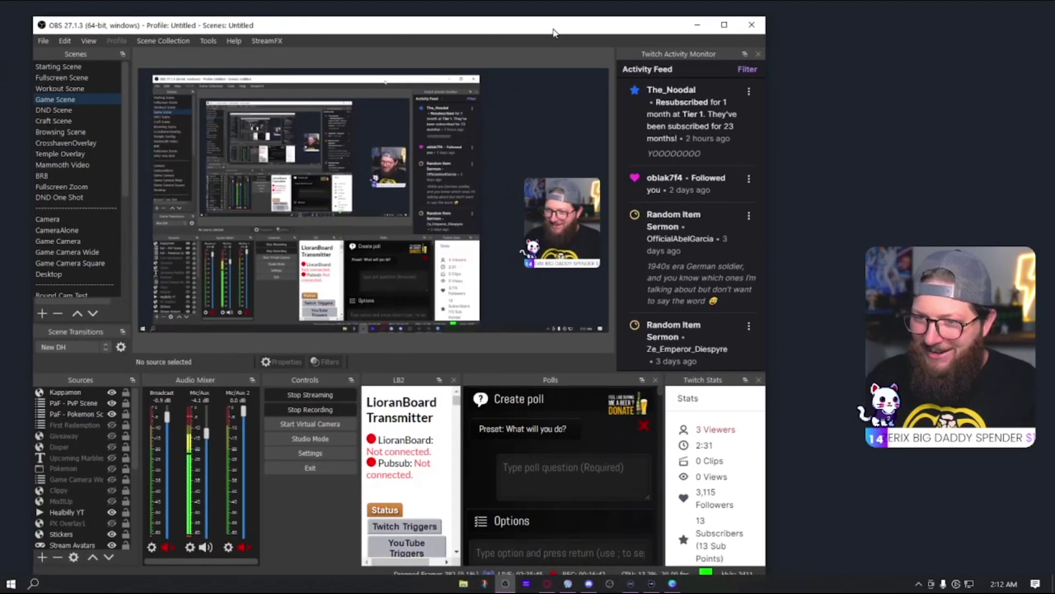
drag(554, 33, 551, 32)
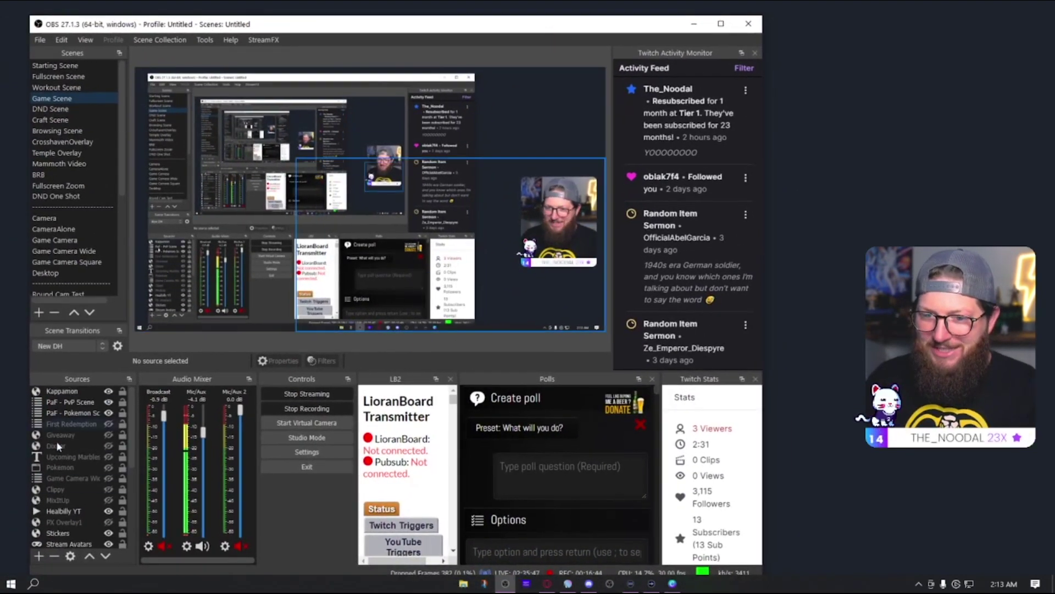
click(38, 556)
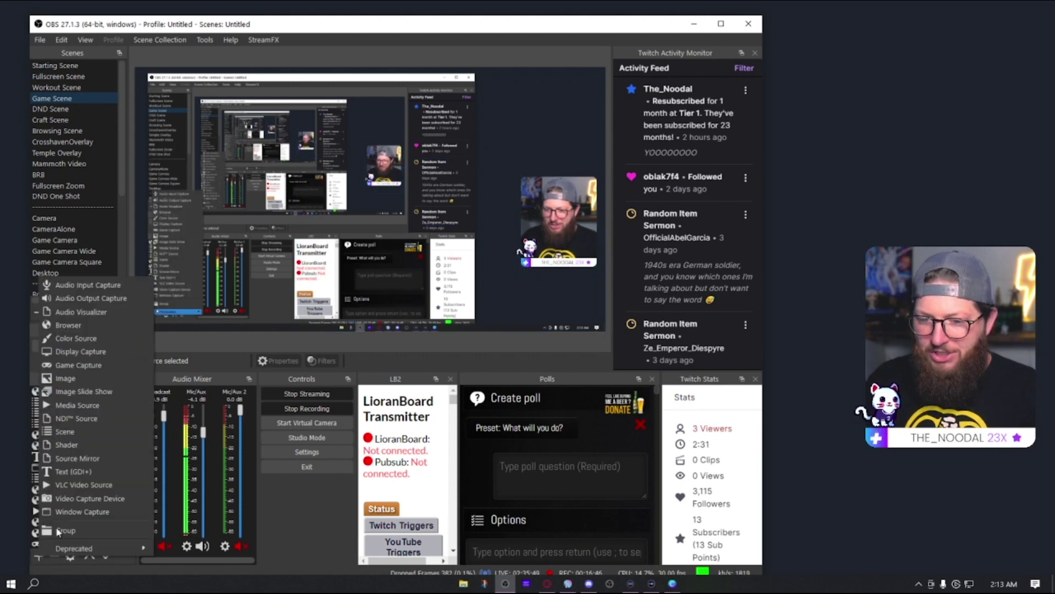
click(77, 325)
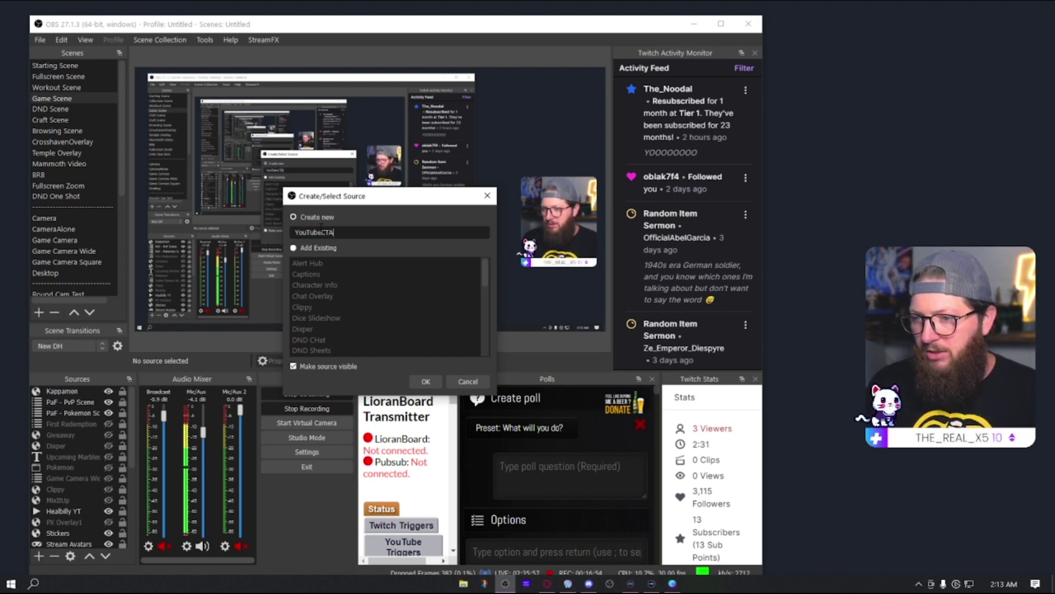
text(YouTubeCTA)
click(425, 382)
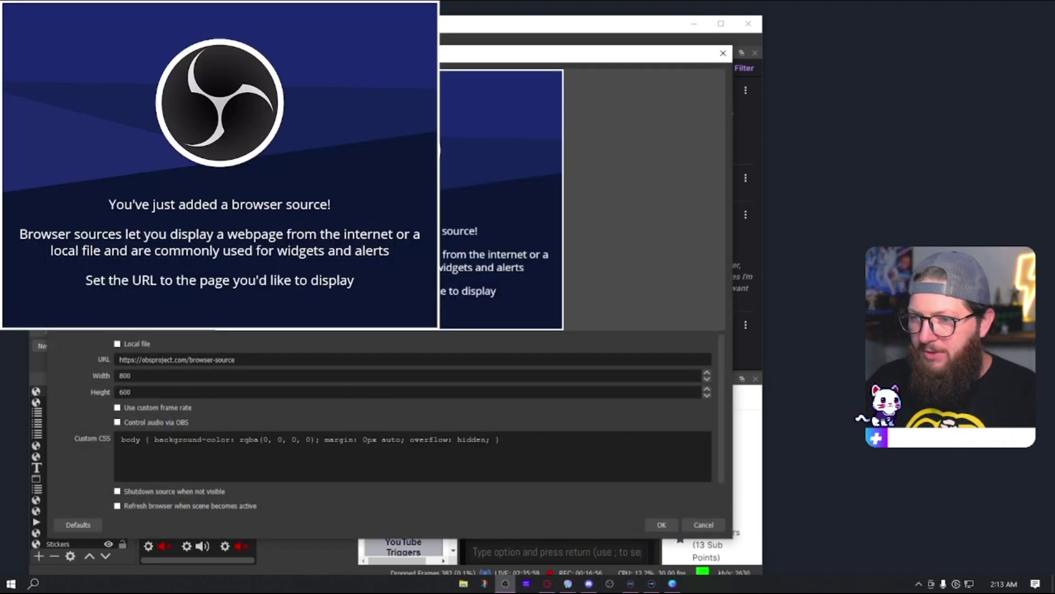
Replace the source URL with the copied overlay link at 1920×1080 and apply
key(ctrl+a)
key(ctrl+v)
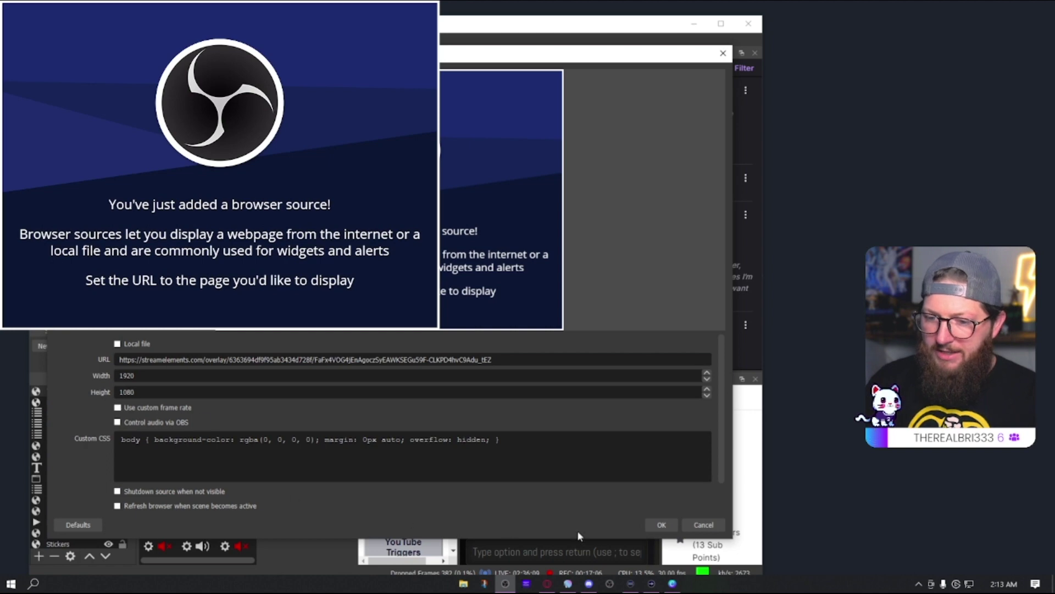
click(667, 527)
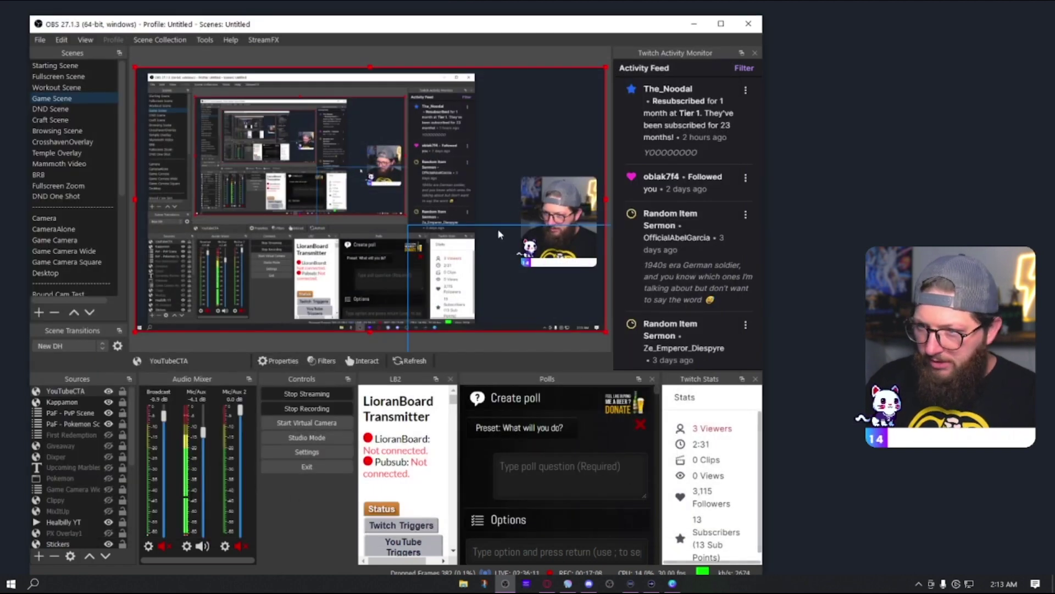
Open the YouTubeCTA source's Filters window, move it right, and minimize main OBS
click(77, 392)
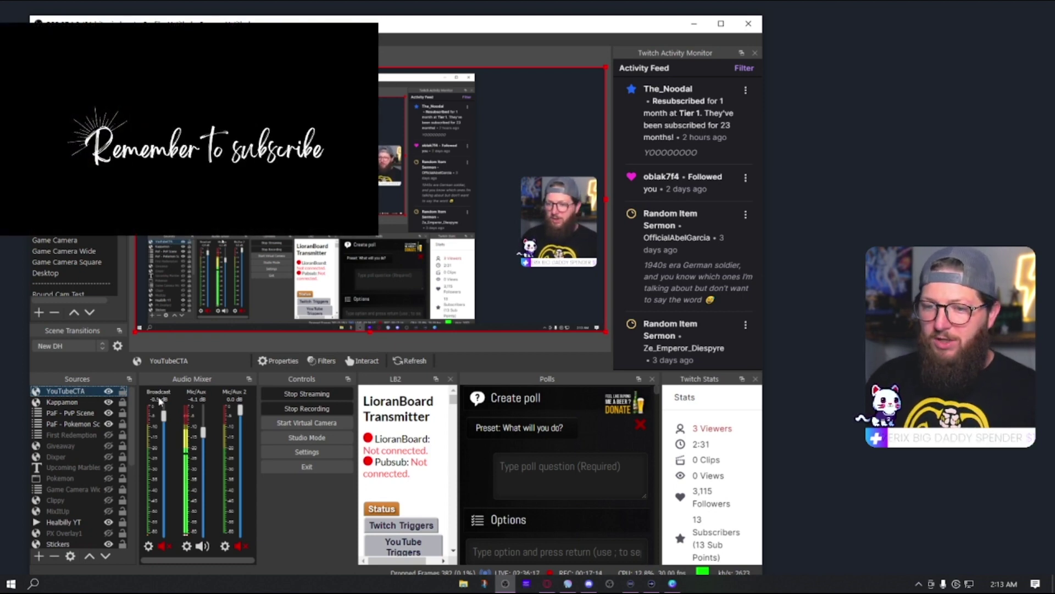
click(319, 362)
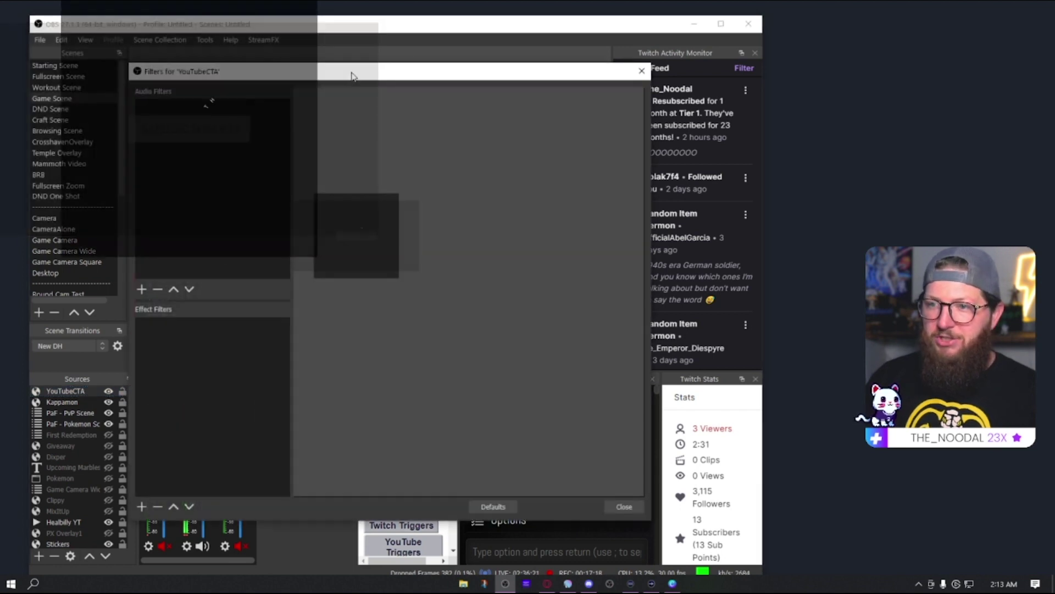
mouse_move(351, 76)
mouse_down()
mouse_move(802, 73)
mouse_move(706, 73)
mouse_up()
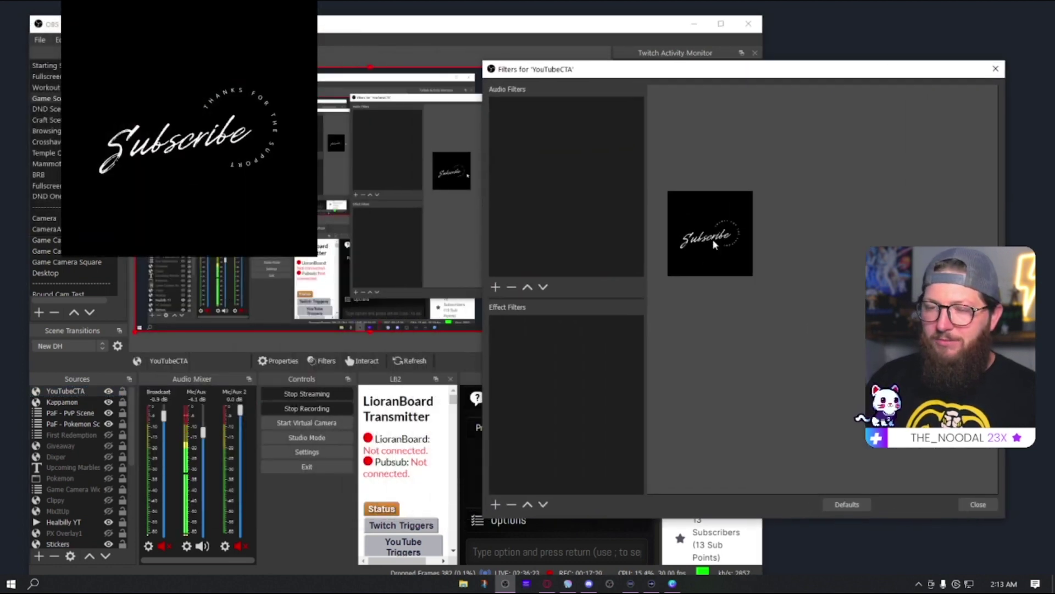
click(694, 23)
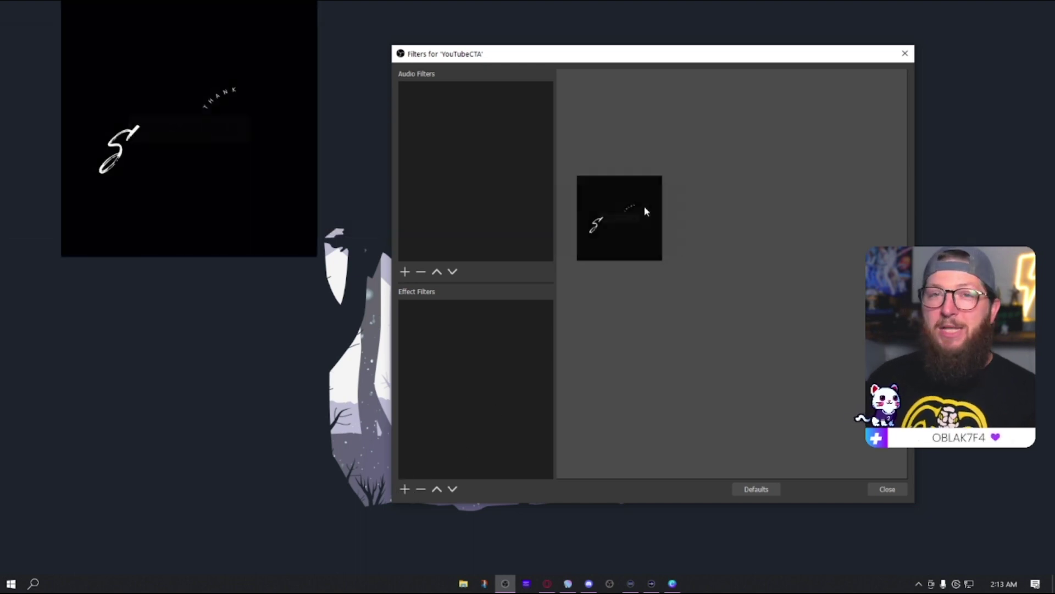
click(405, 488)
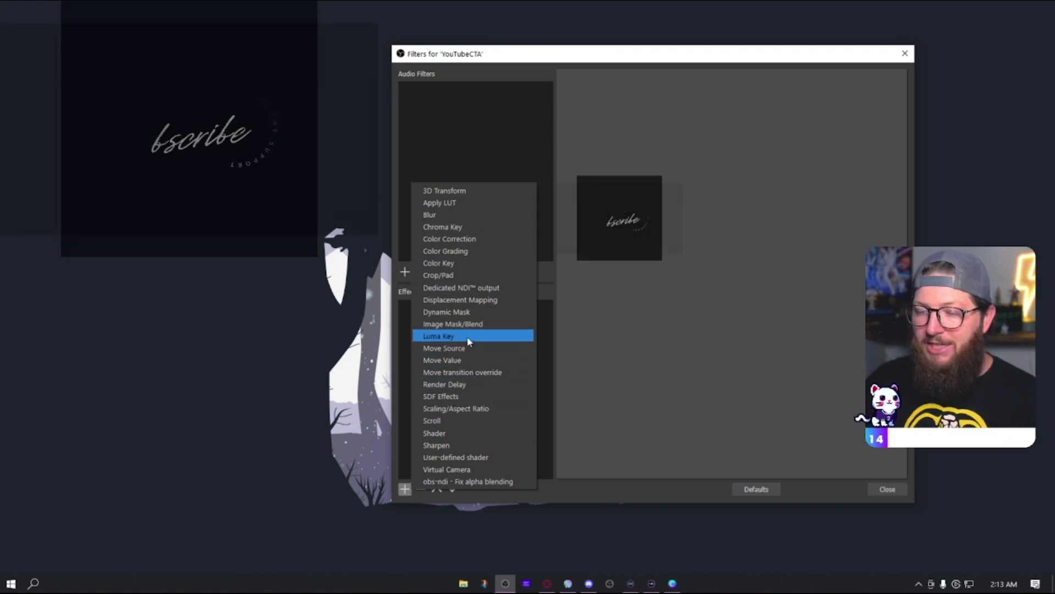
Apply a Luma Key effect filter to YouTubeCTA, keeping its default name
click(627, 383)
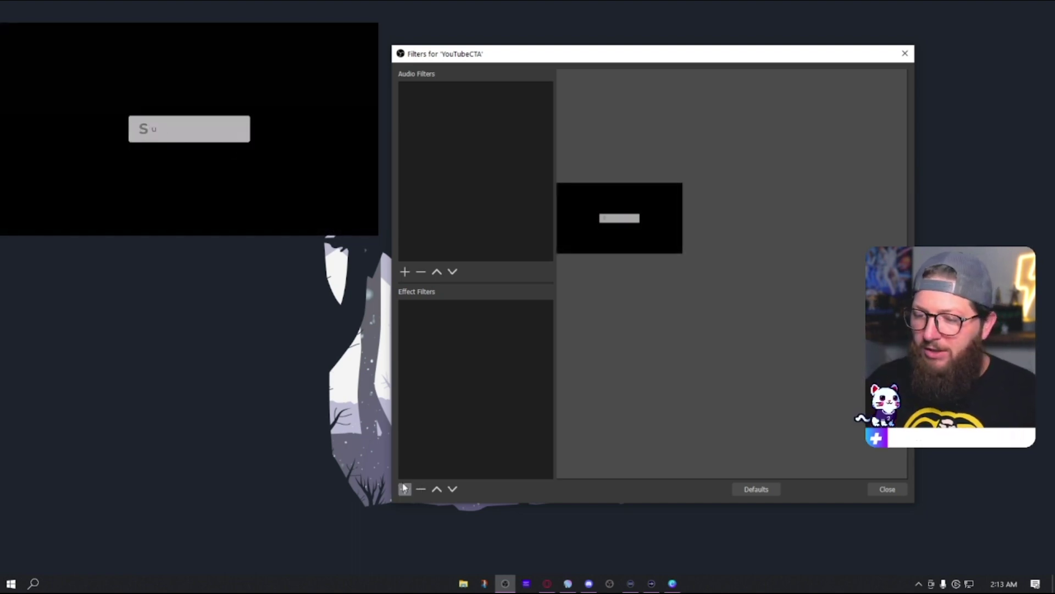
click(405, 489)
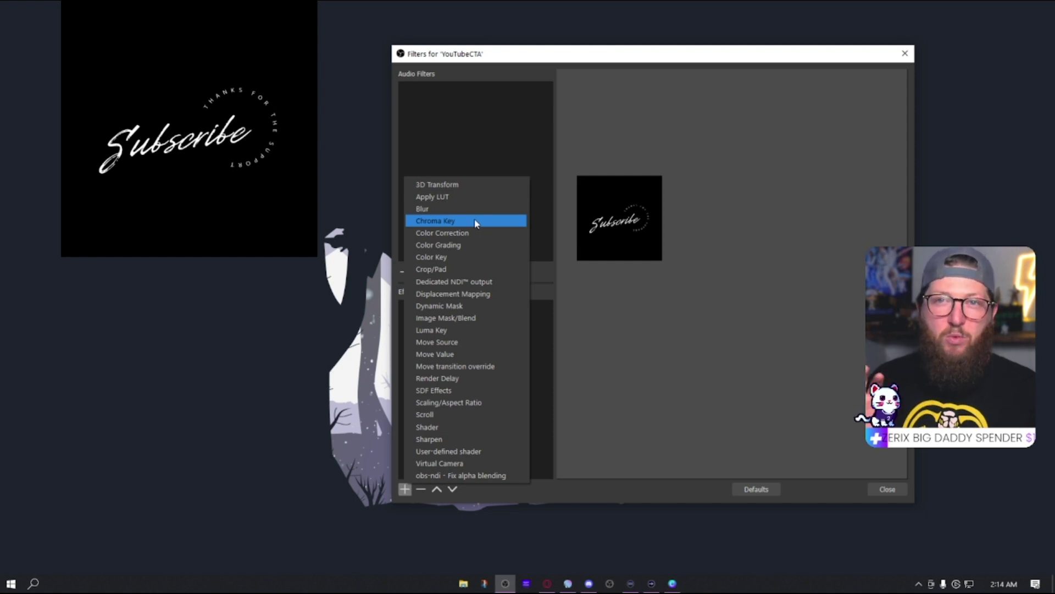
click(445, 330)
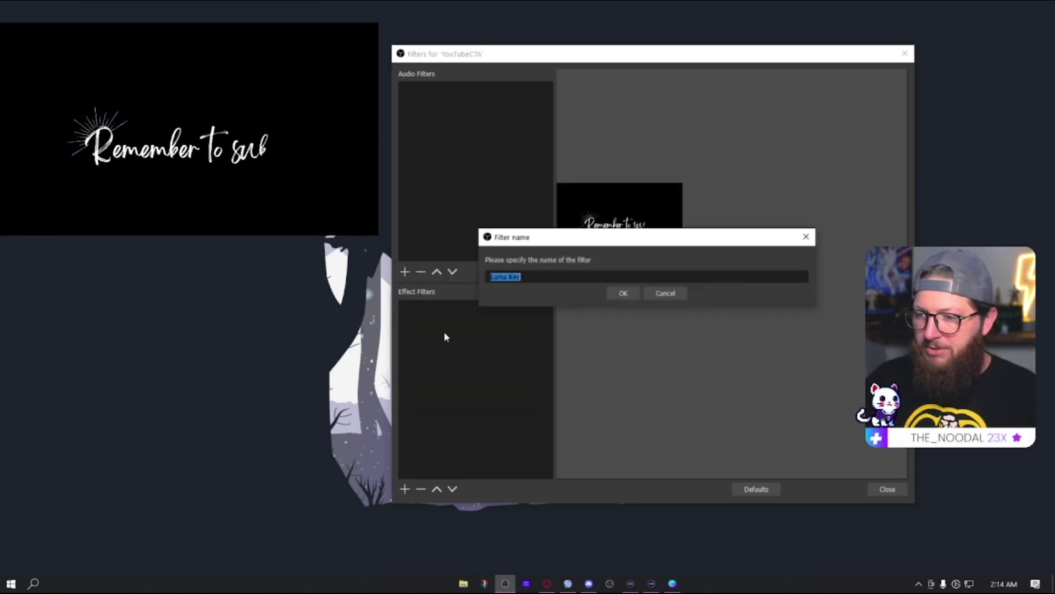
click(620, 293)
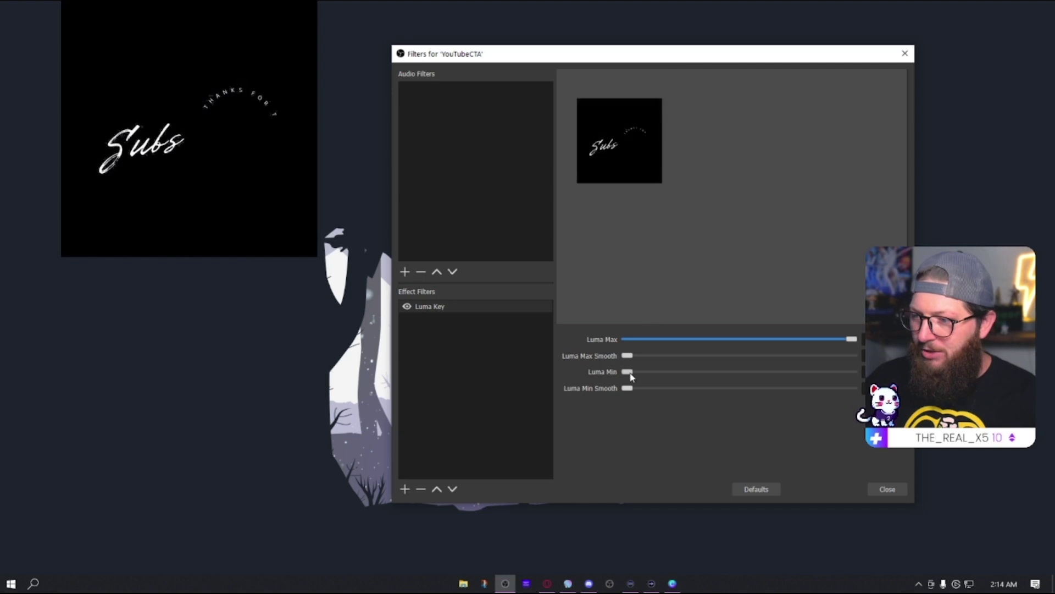
Nudge Luma Min and Luma Min Smooth up slightly until the black background disappears
drag(631, 374, 634, 375)
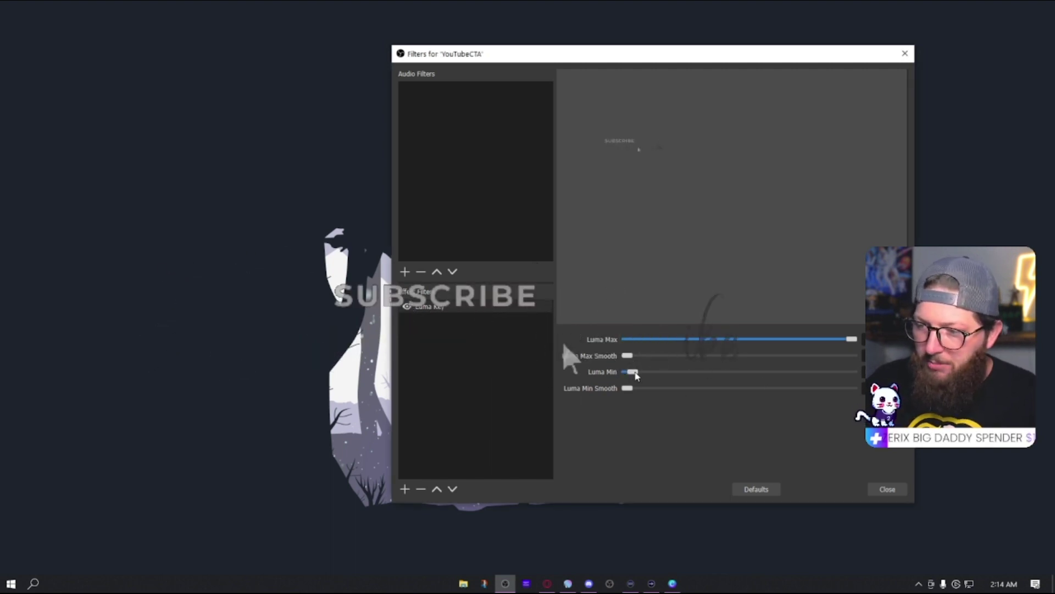
drag(637, 375, 635, 374)
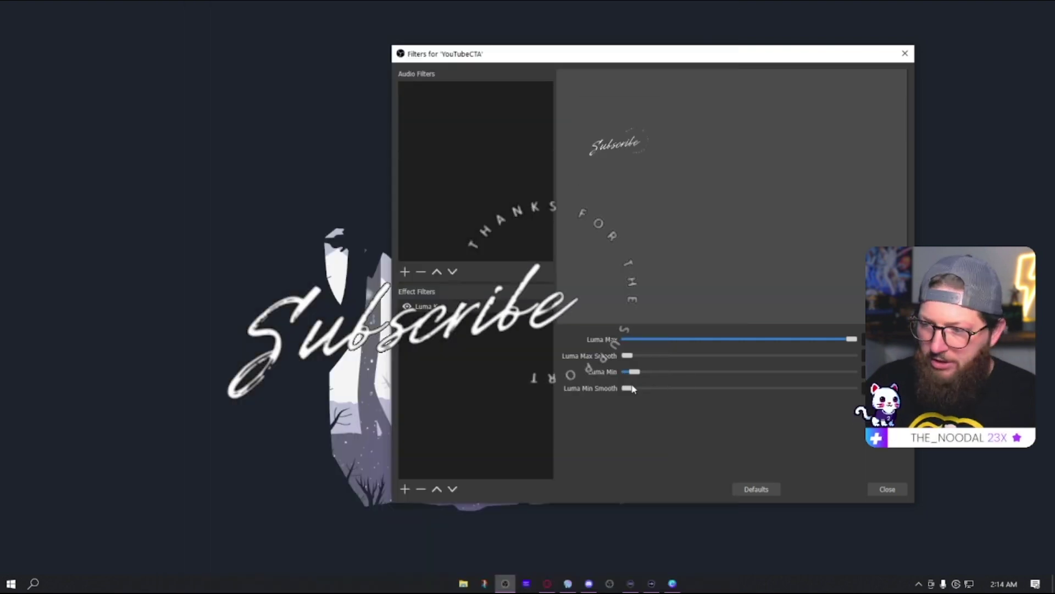
drag(631, 390, 634, 389)
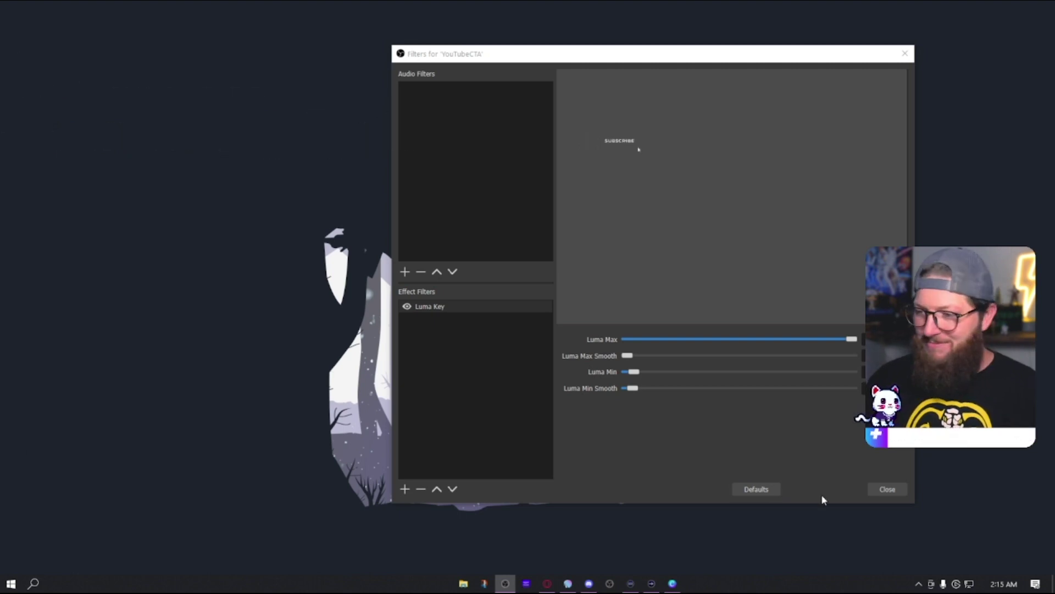
Close the Filters for 'YouTubeCTA' window
click(887, 488)
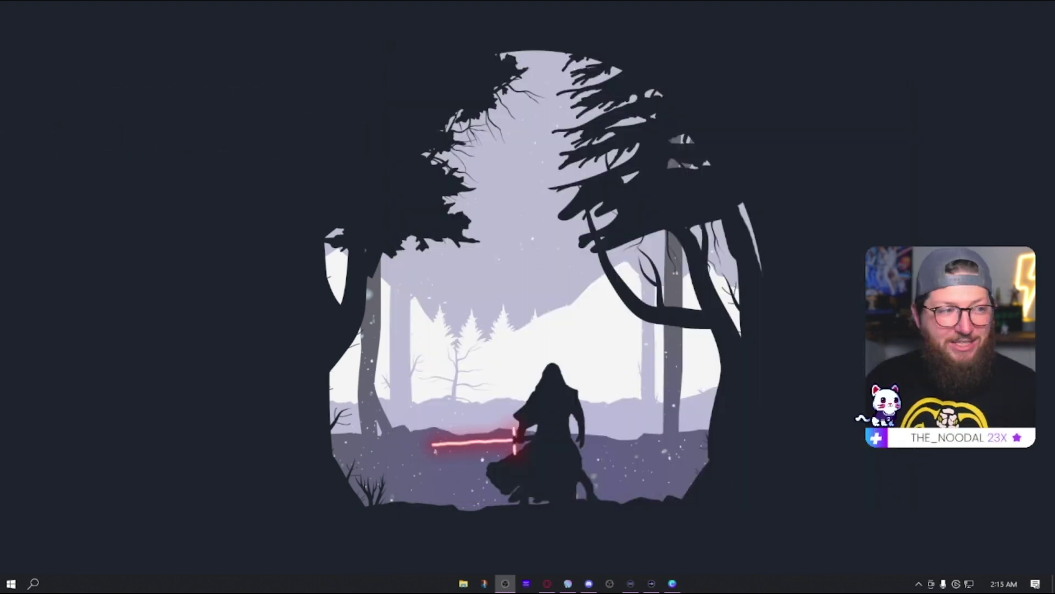